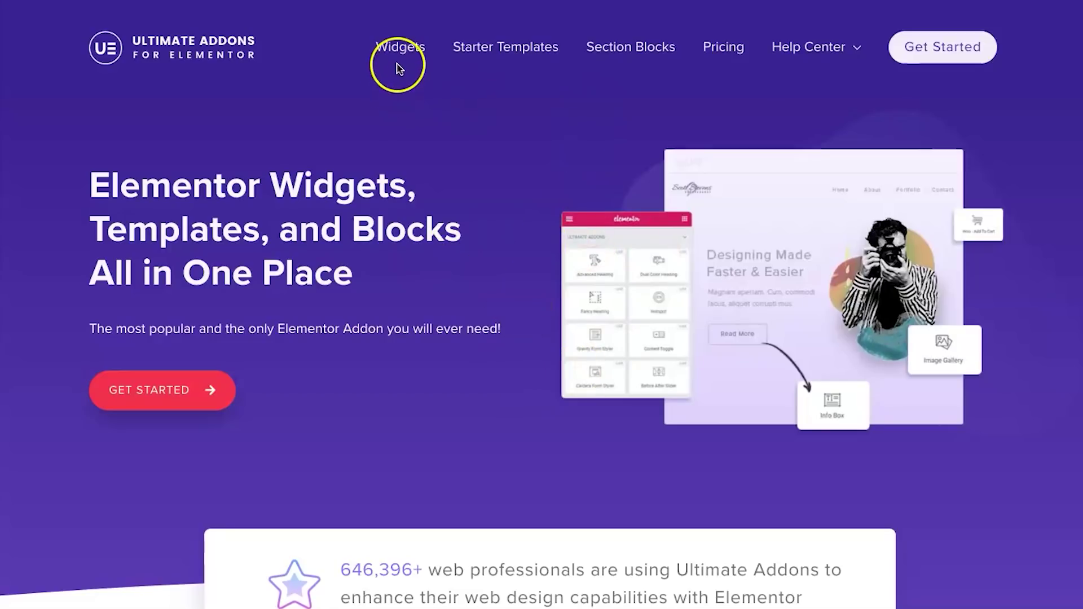
scroll(402, 218, "down", 7)
scroll(401, 218, "down", 15)
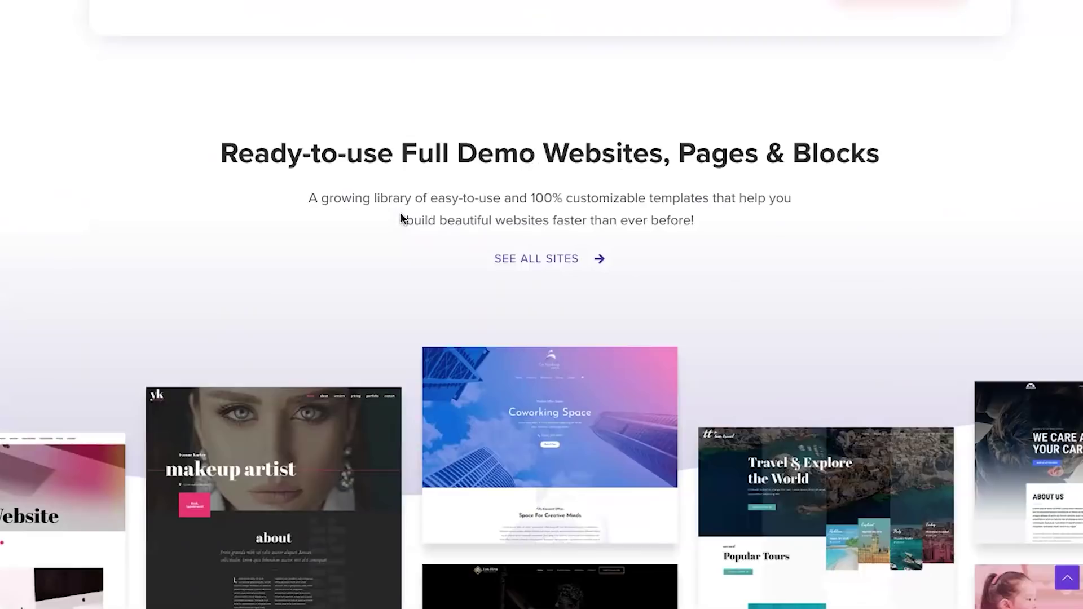
scroll(402, 219, "up", 20)
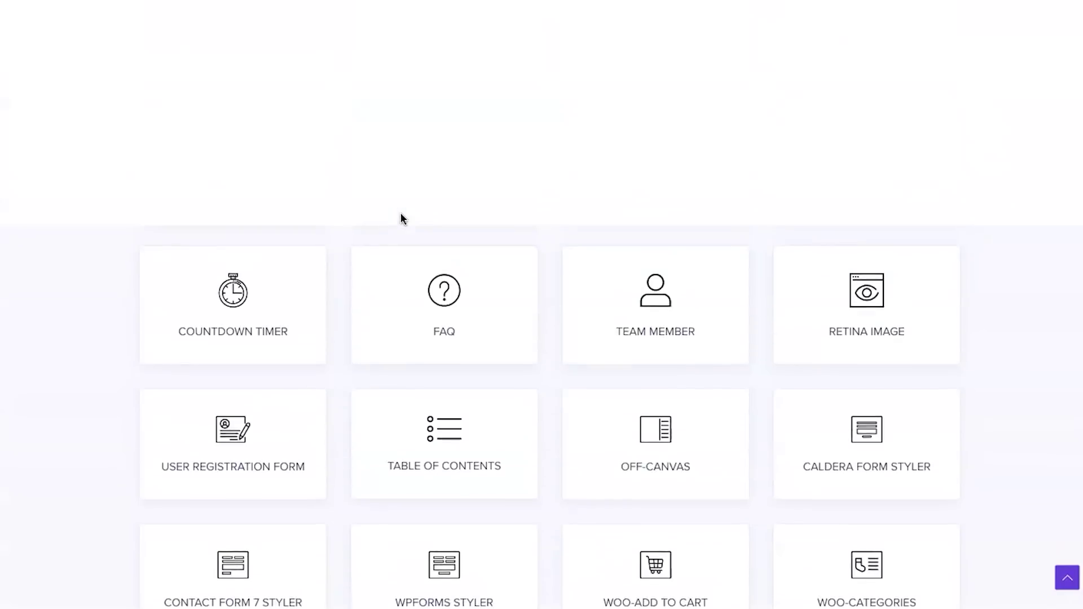
scroll(403, 219, "down", 2)
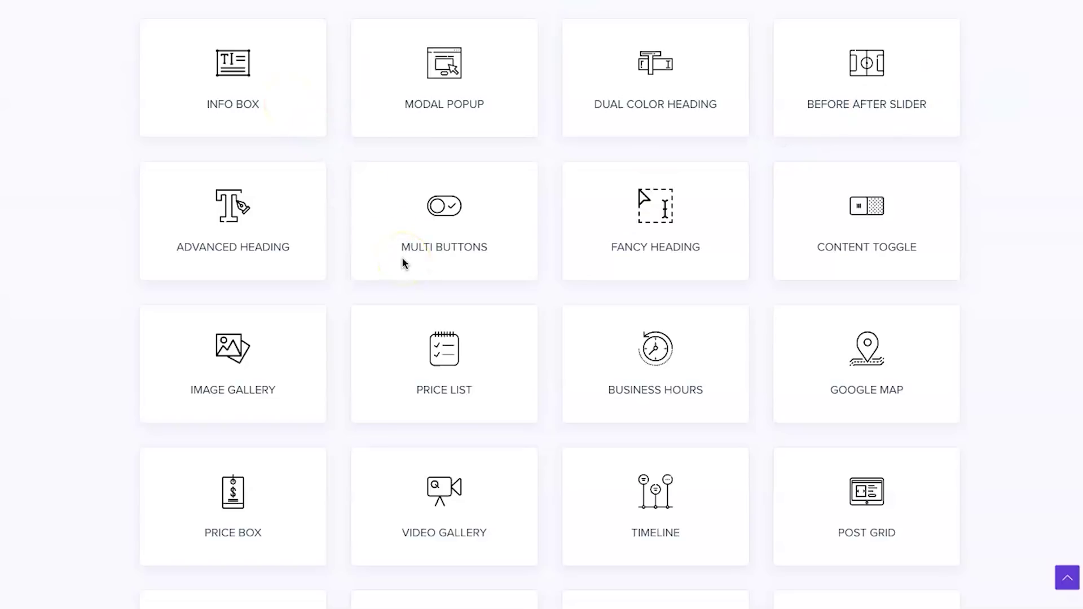
scroll(709, 395, "down", 1)
scroll(709, 393, "down", 3)
scroll(709, 395, "down", 4)
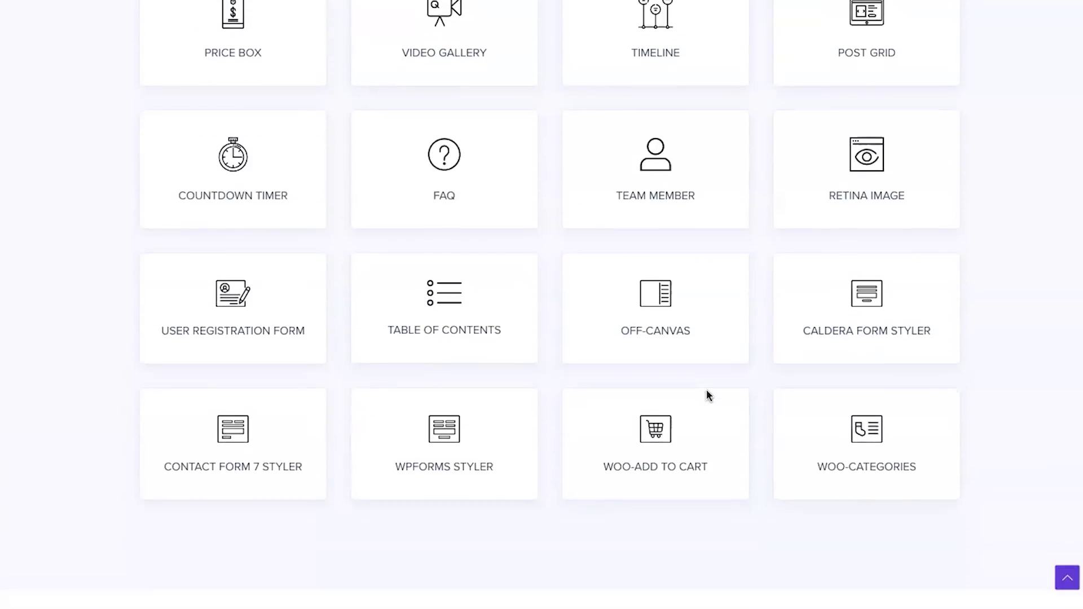
scroll(604, 443, "up", 2)
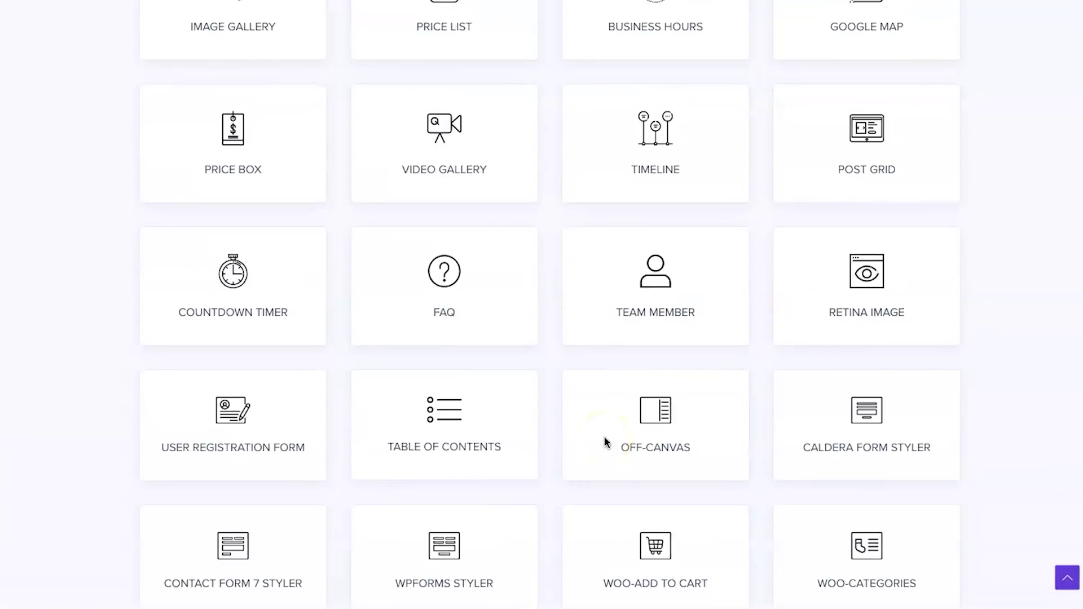
scroll(604, 443, "up", 13)
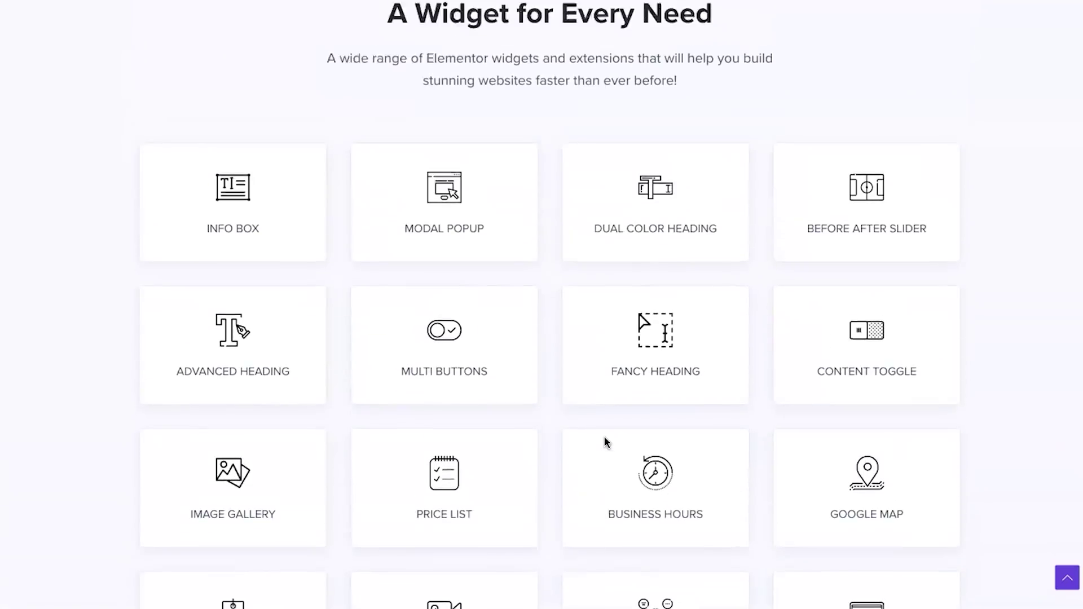
scroll(604, 440, "up", 20)
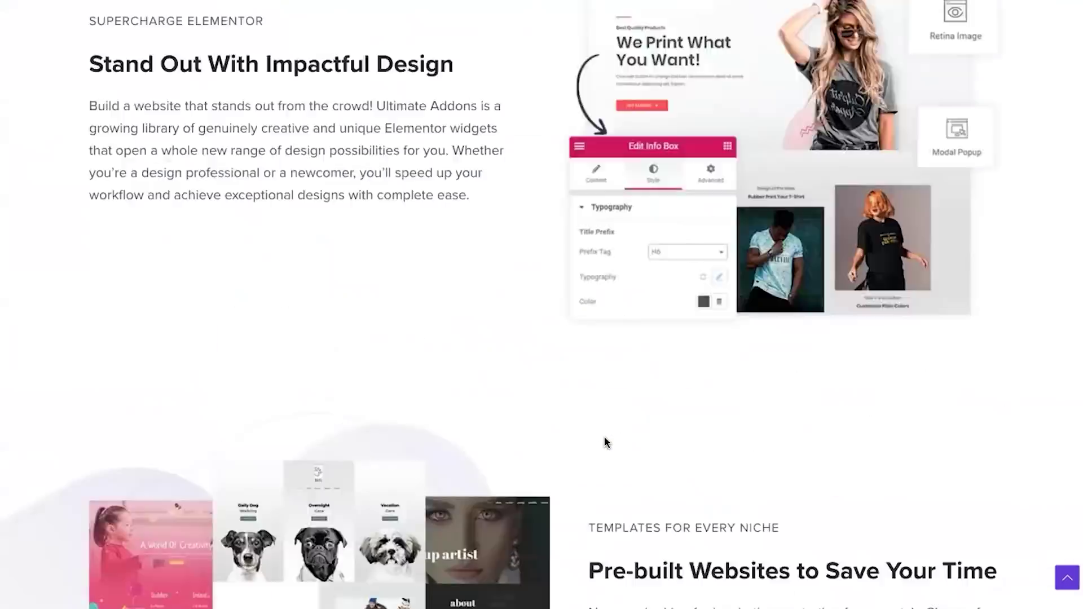
scroll(604, 442, "down", 2)
scroll(604, 443, "up", 8)
scroll(604, 443, "down", 10)
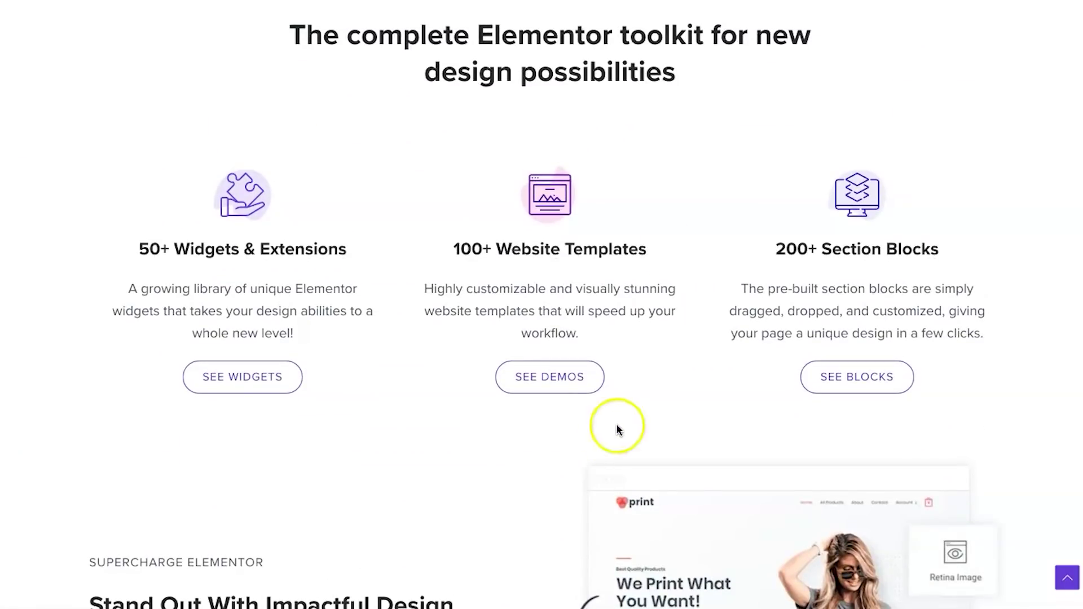
scroll(481, 312, "down", 15)
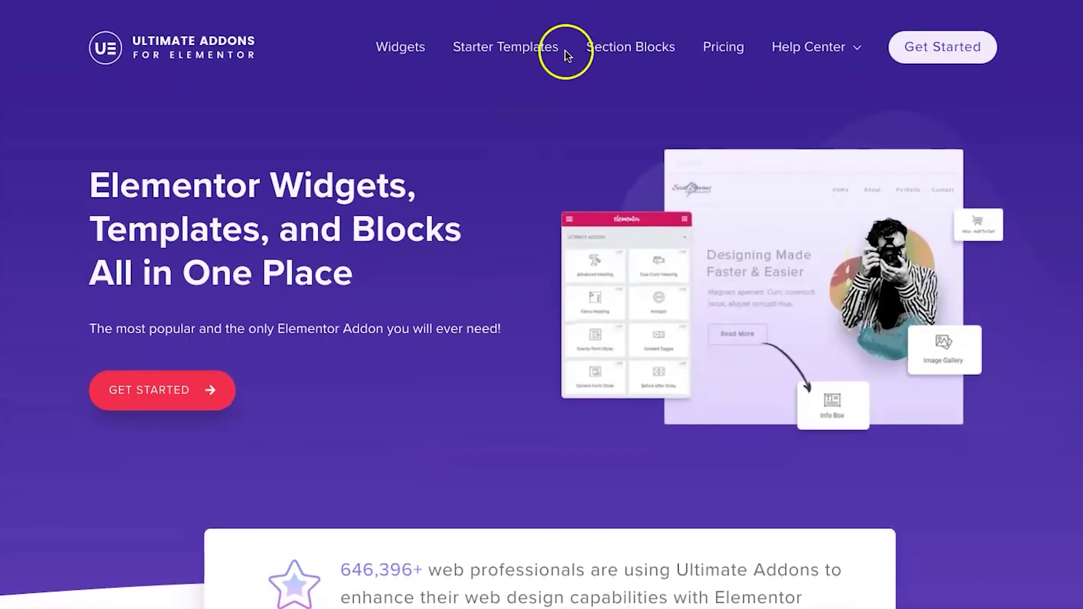
Step: Open Starter Templates and browse the demo site cards such as Outdoor Adventure and Pet Care
left_click(520, 52)
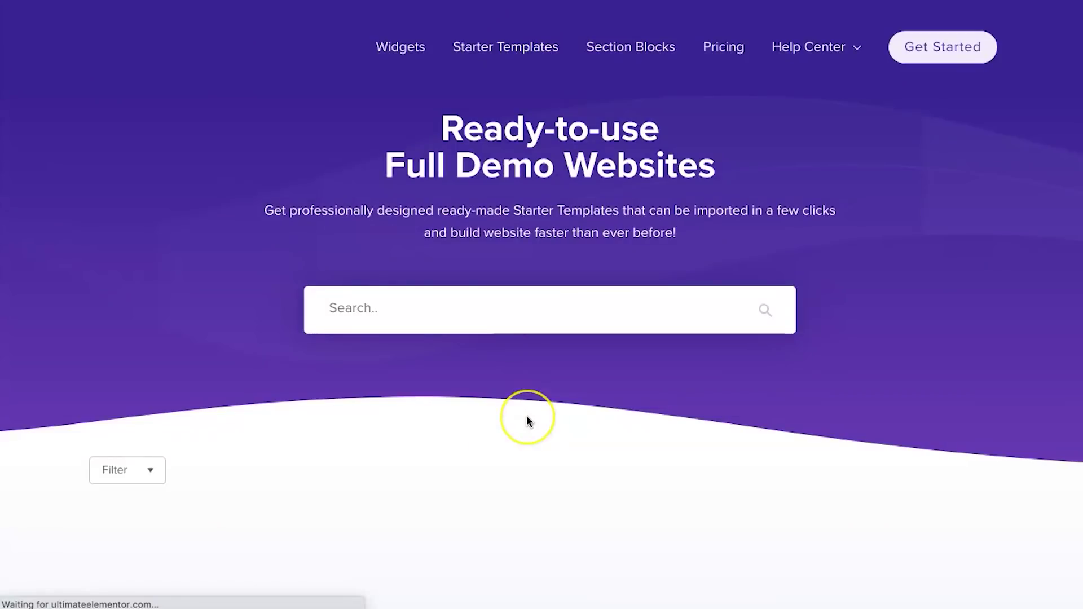
scroll(529, 421, "down", 15)
scroll(529, 420, "up", 15)
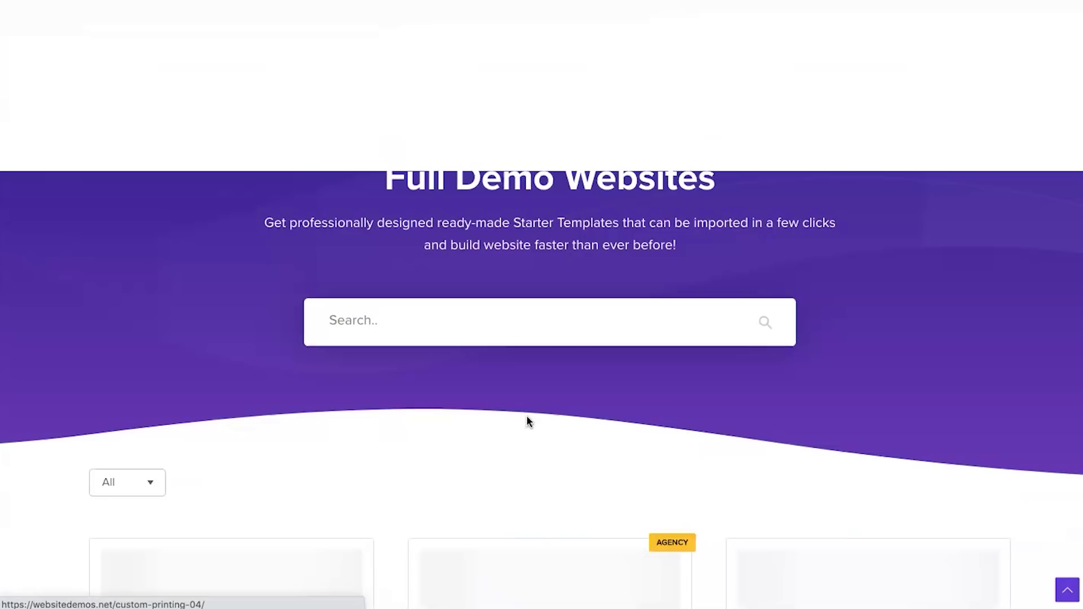
scroll(380, 564, "down", 5)
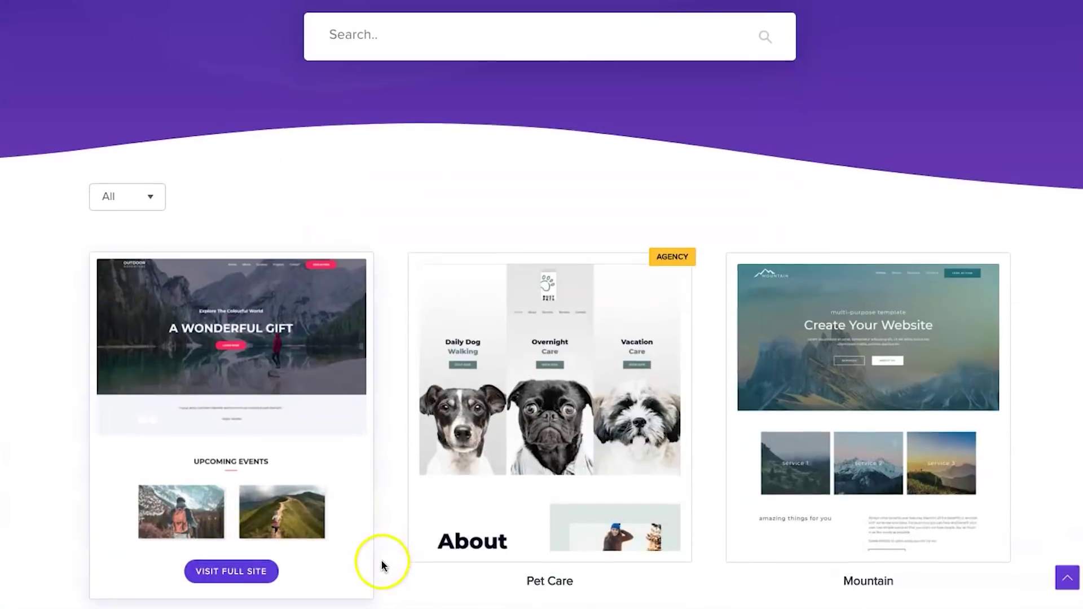
scroll(381, 565, "down", 4)
mouse_move(525, 226)
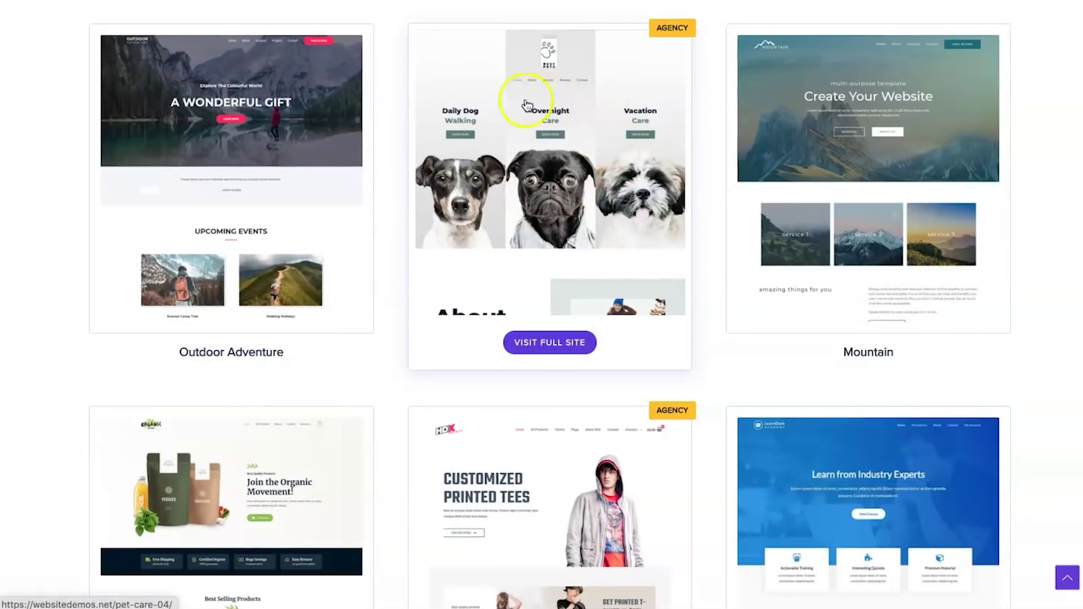
mouse_move(902, 101)
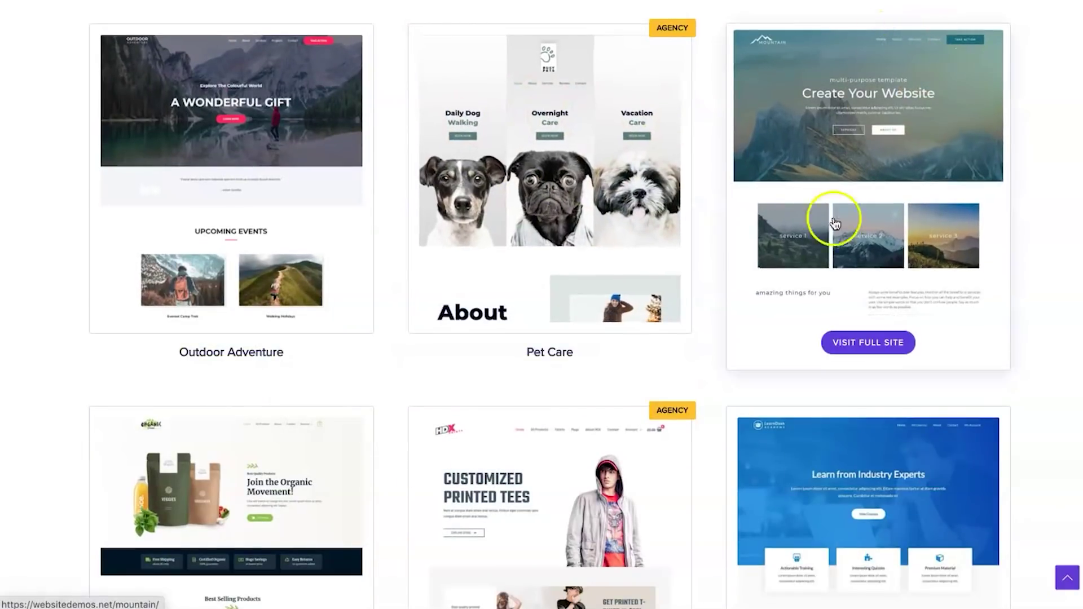
scroll(838, 232, "down", 3)
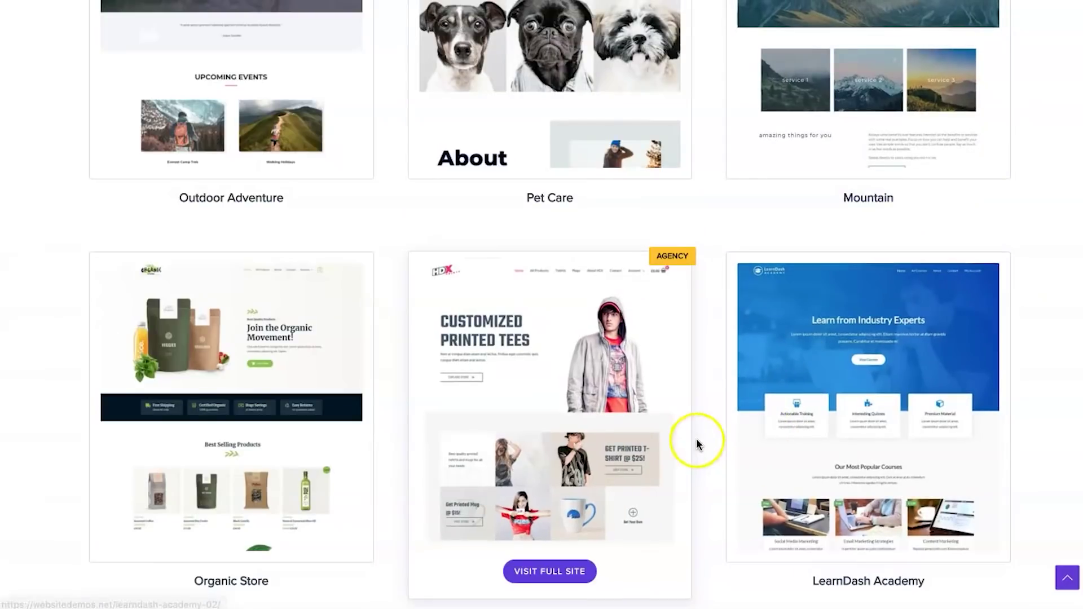
scroll(694, 443, "down", 6)
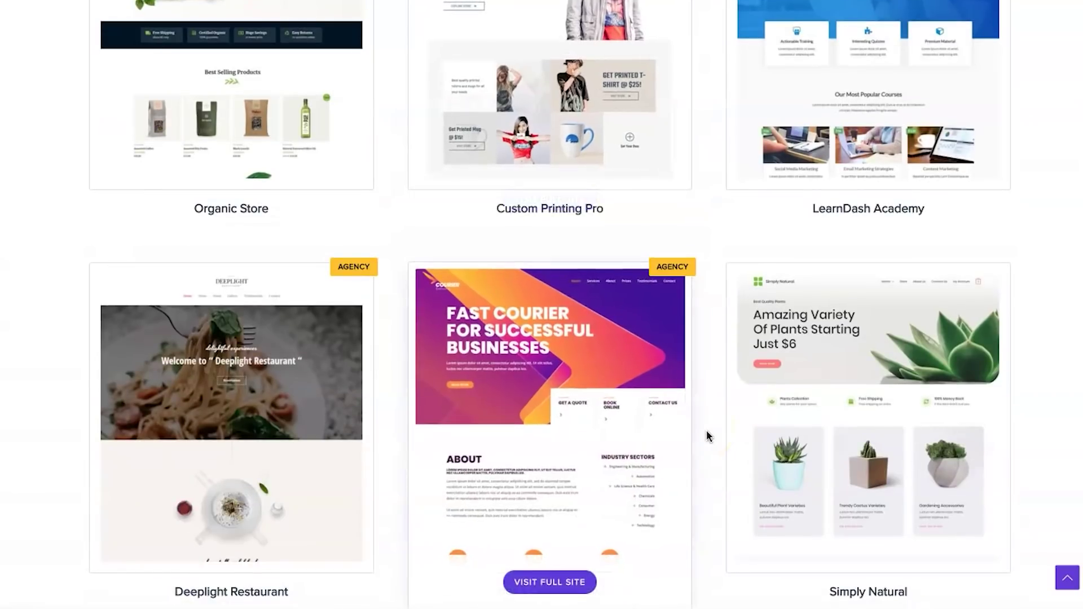
scroll(707, 431, "down", 5)
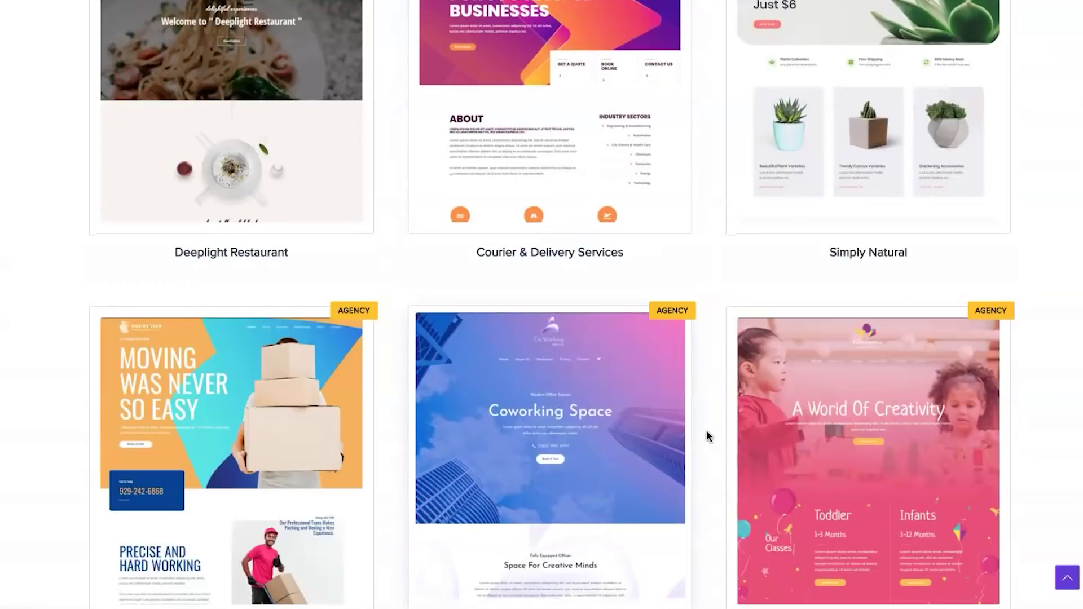
scroll(708, 436, "down", 1)
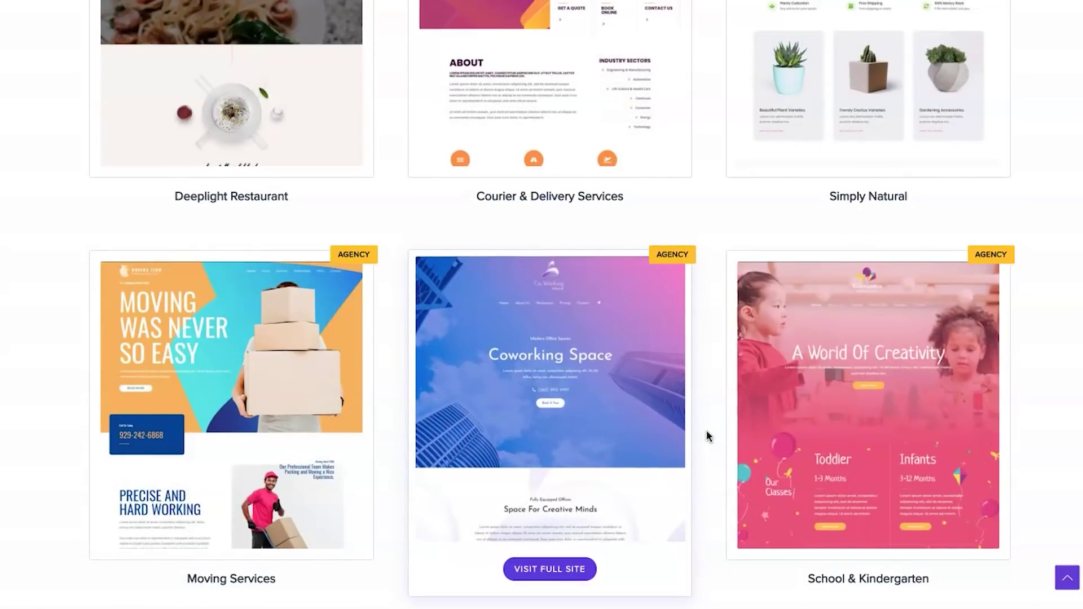
scroll(707, 436, "up", 20)
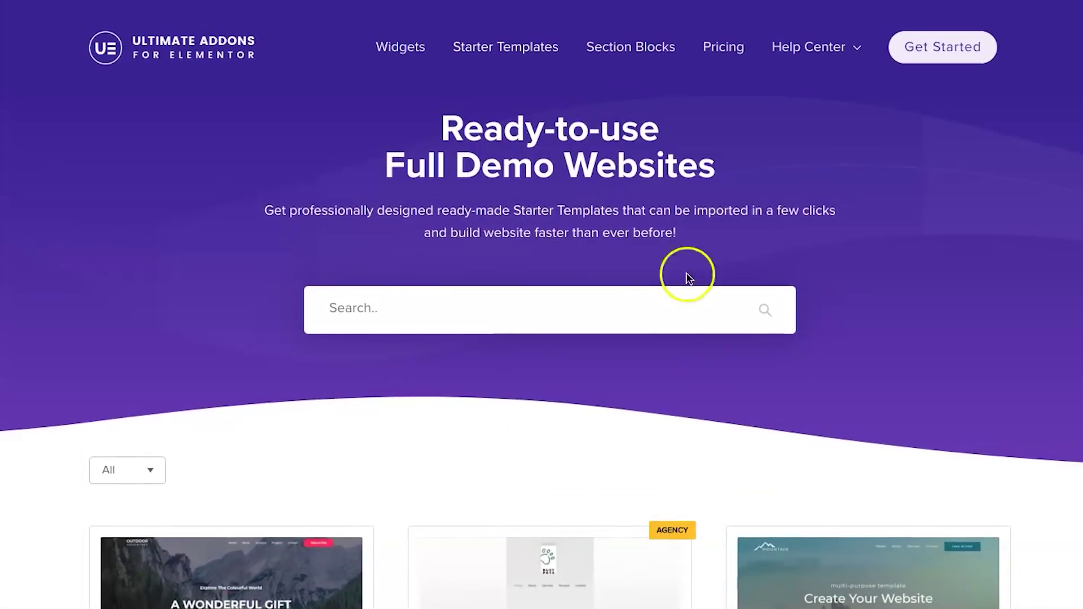
Step: Open the Video widget page from the Widgets list
left_click(405, 50)
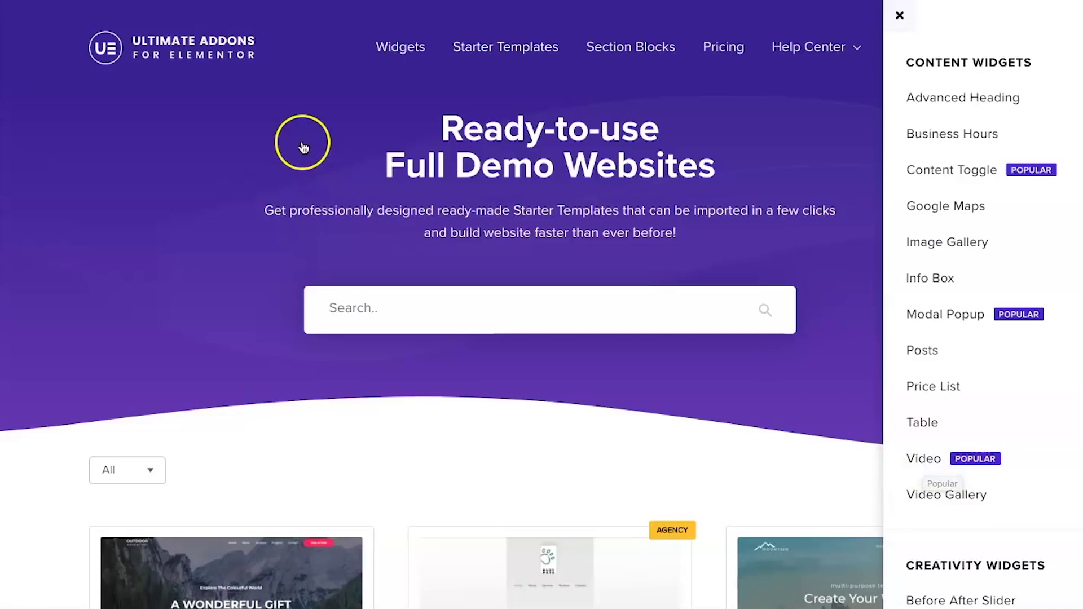
left_click(911, 457)
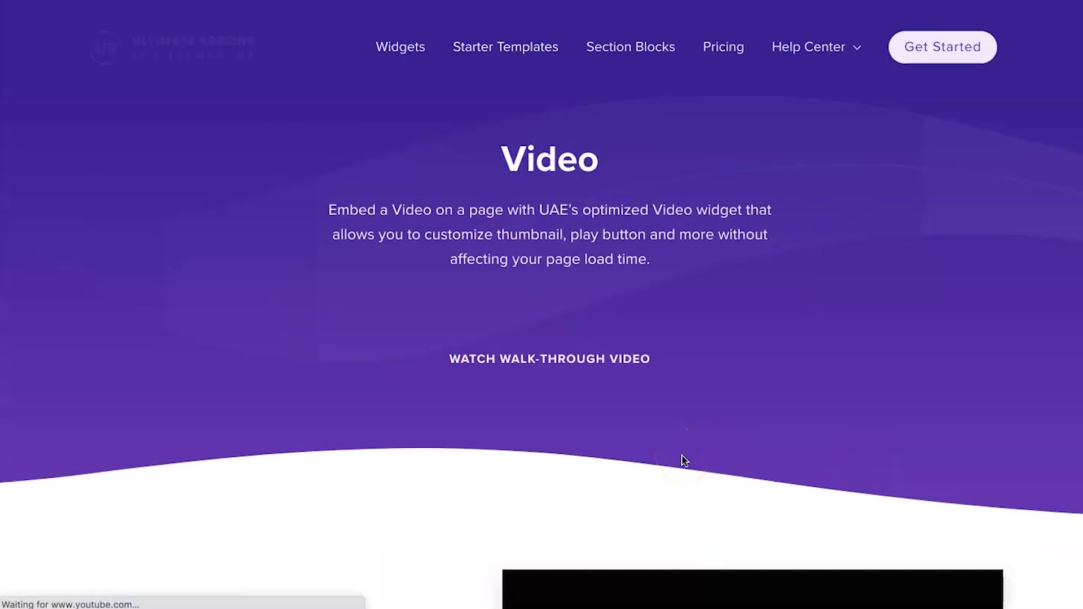
scroll(682, 459, "down", 8)
left_click(666, 226)
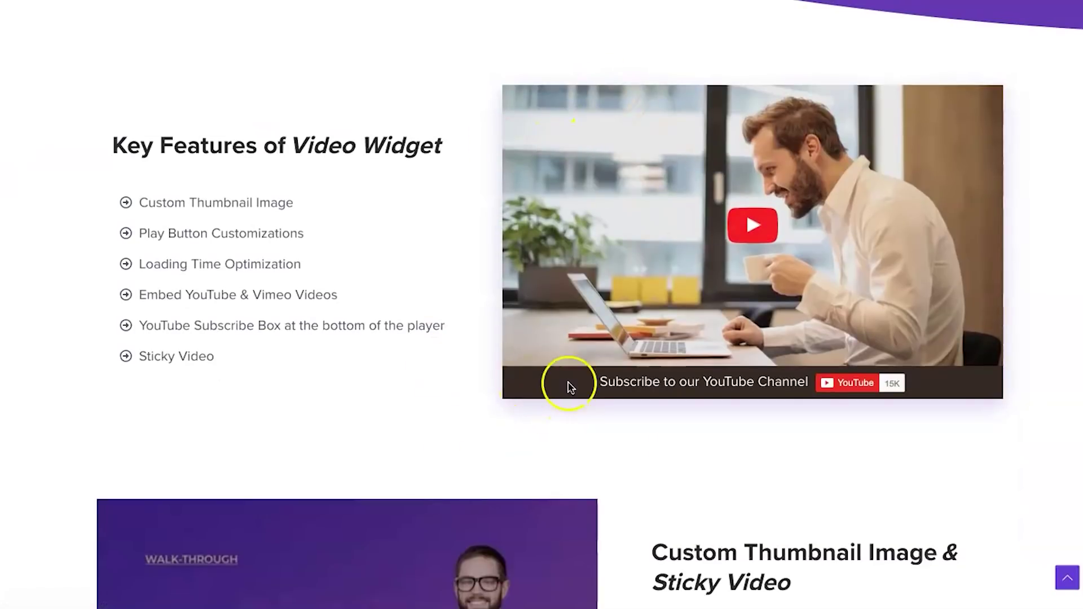
Step: Try the YouTube subscribe bar on the demo video, then scroll on to Key Features
left_click(897, 395)
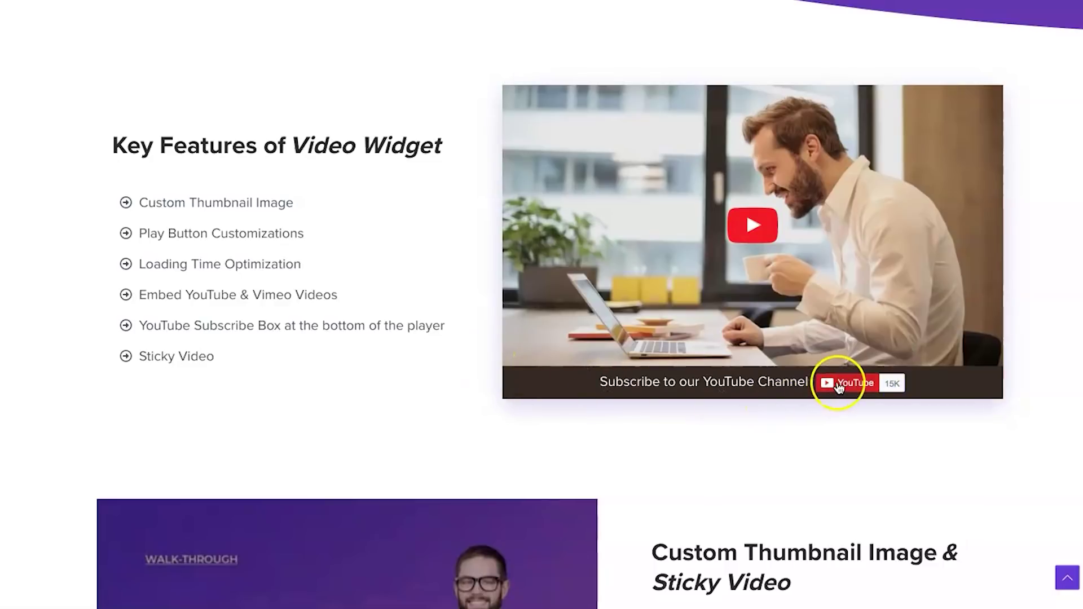
mouse_move(840, 387)
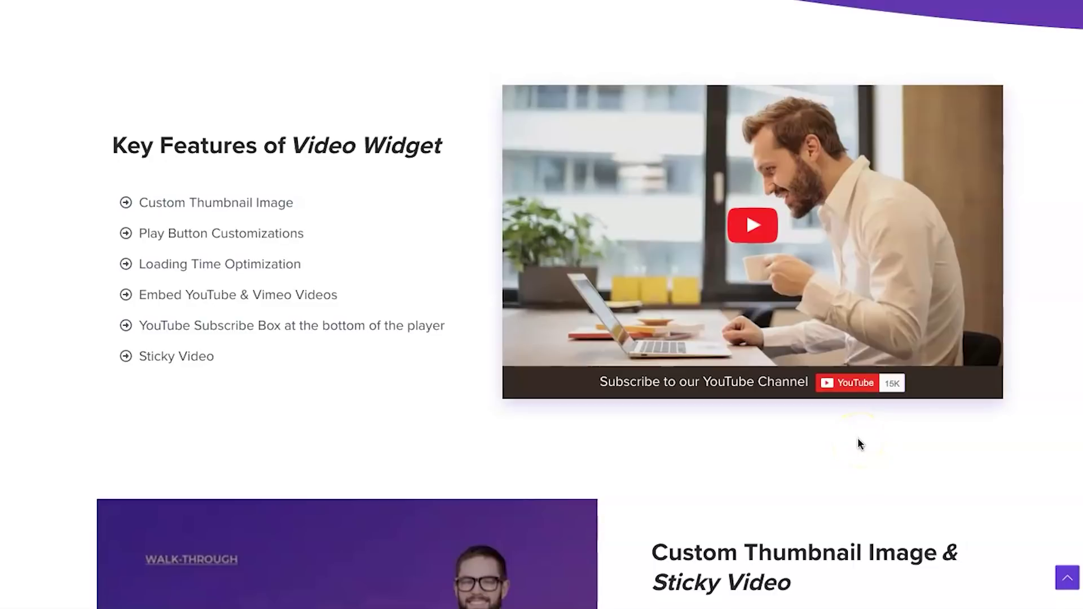
scroll(860, 444, "down", 3)
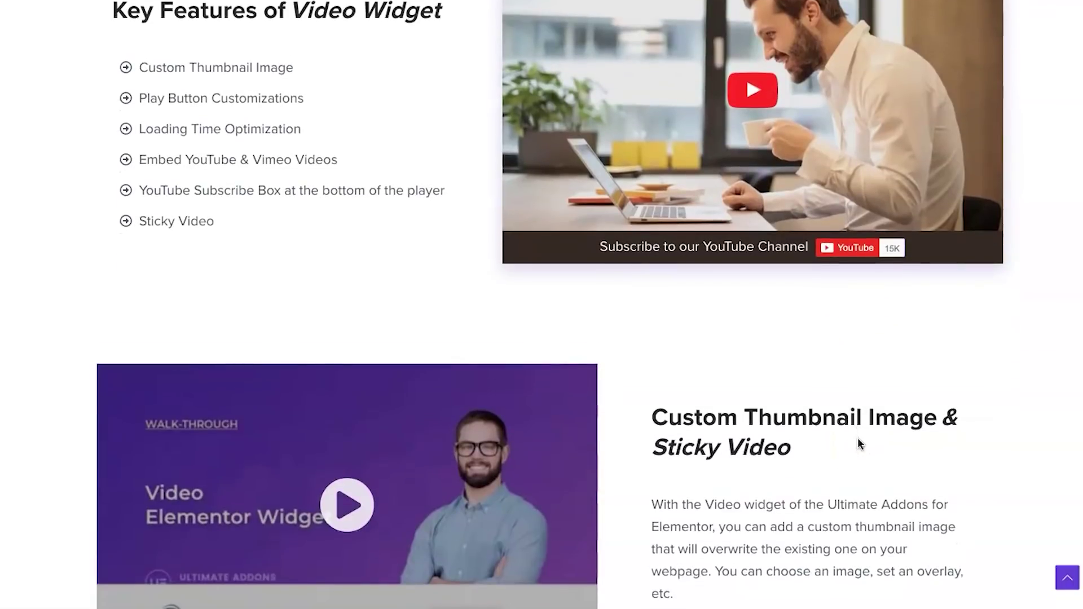
scroll(858, 439, "down", 5)
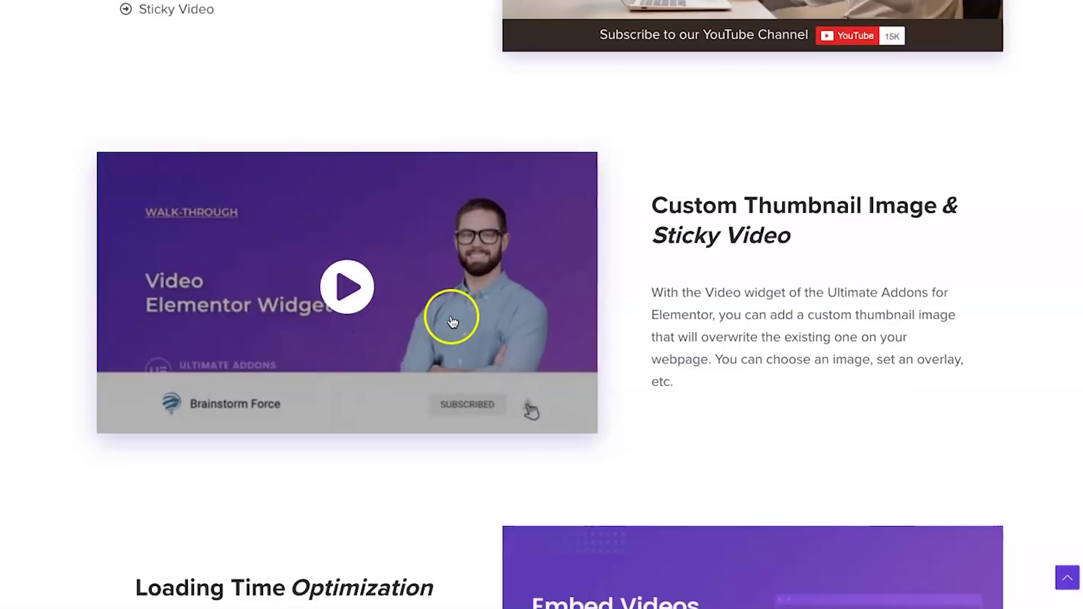
Step: Select the Loading Time Optimization heading text, then clear the selection
scroll(696, 338, "down", 5)
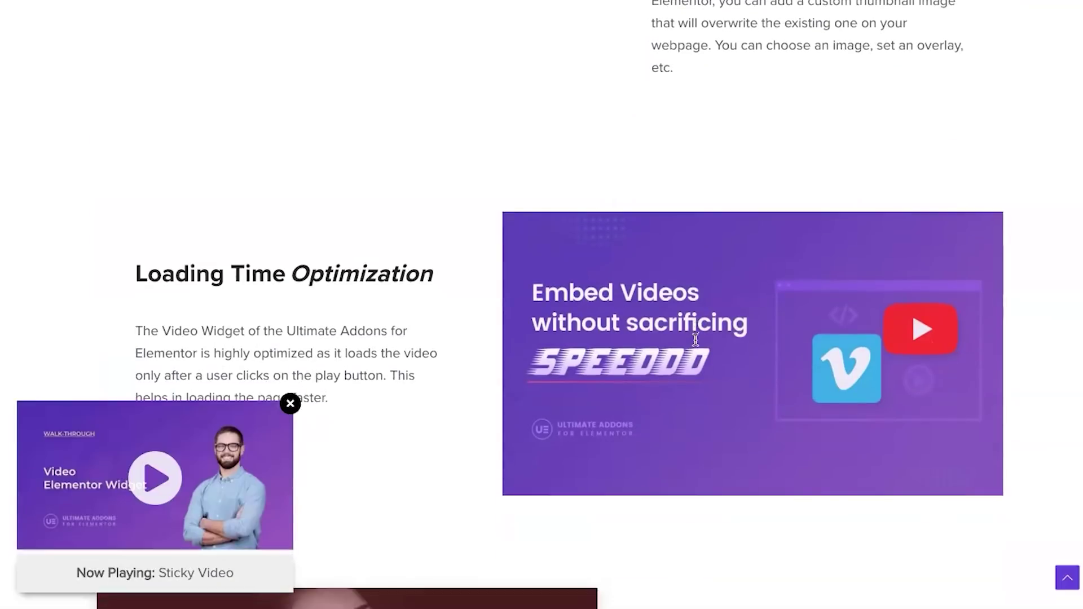
scroll(411, 346, "down", 2)
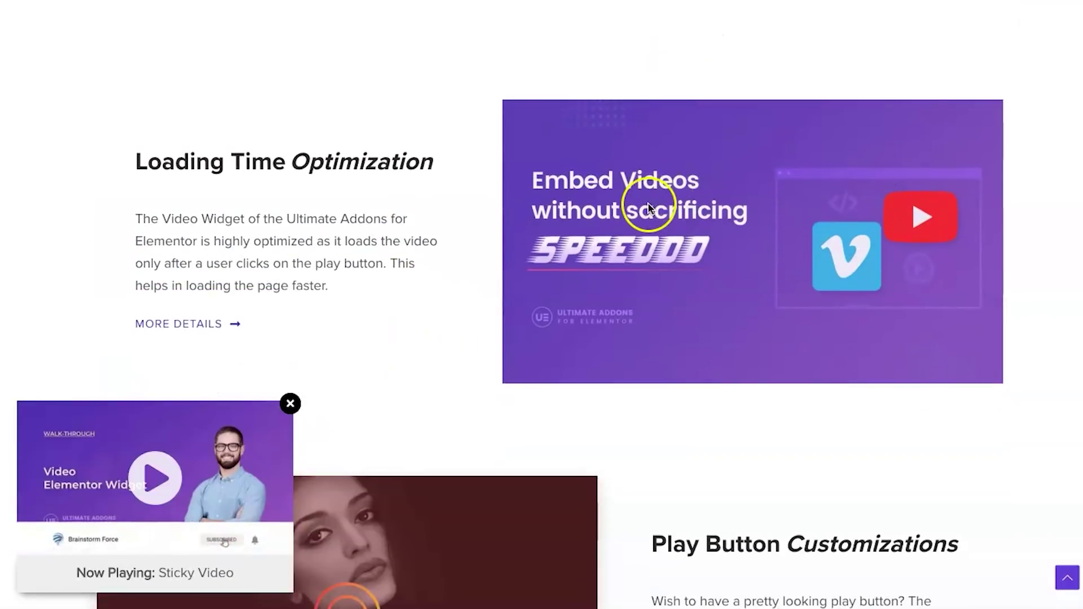
left_click(146, 144)
left_click_drag(146, 144, 412, 152)
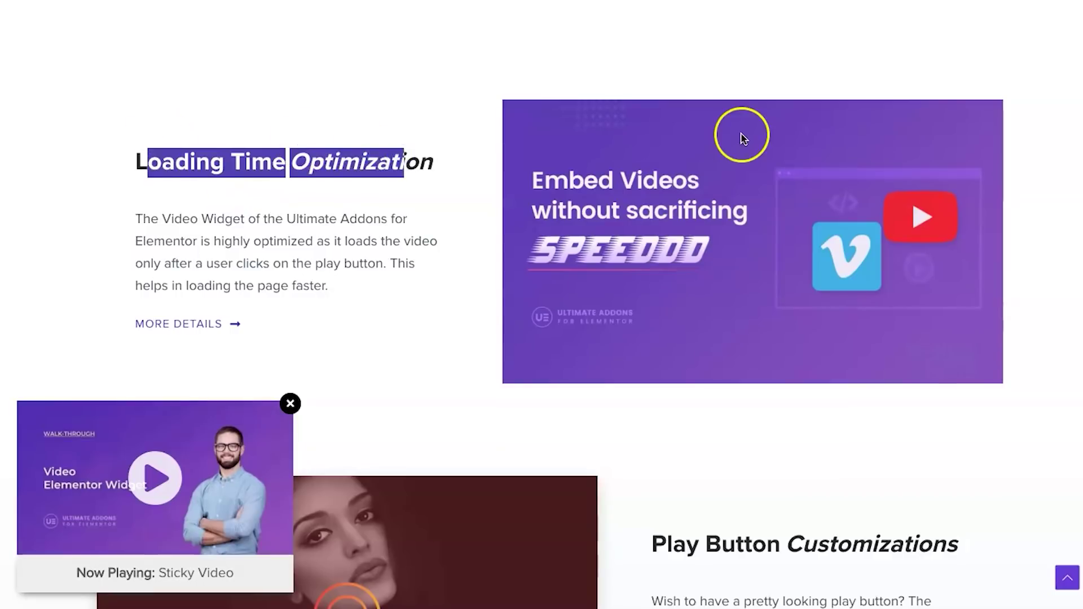
scroll(743, 133, "up", 10)
scroll(757, 218, "down", 5)
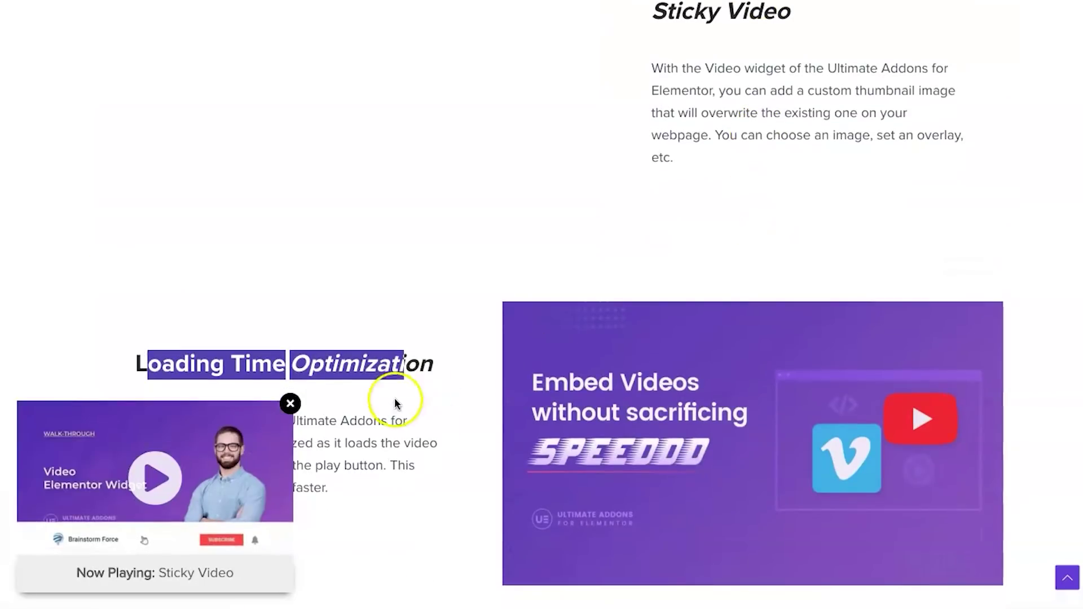
left_click(450, 436)
scroll(450, 435, "down", 2)
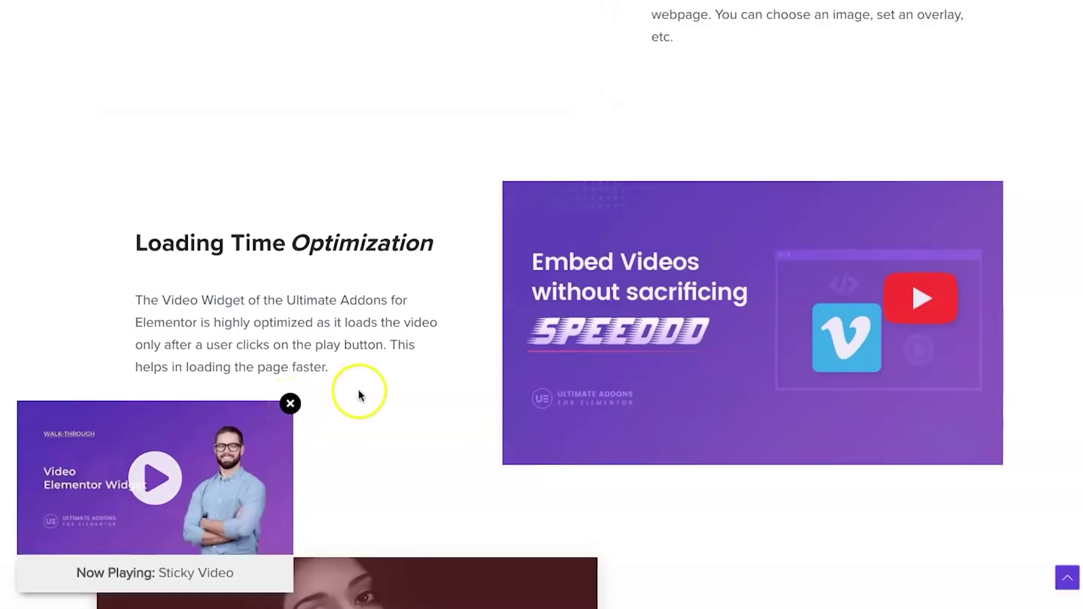
Step: Close the floating sticky video player and return to the Video hero section
scroll(435, 386, "down", 2)
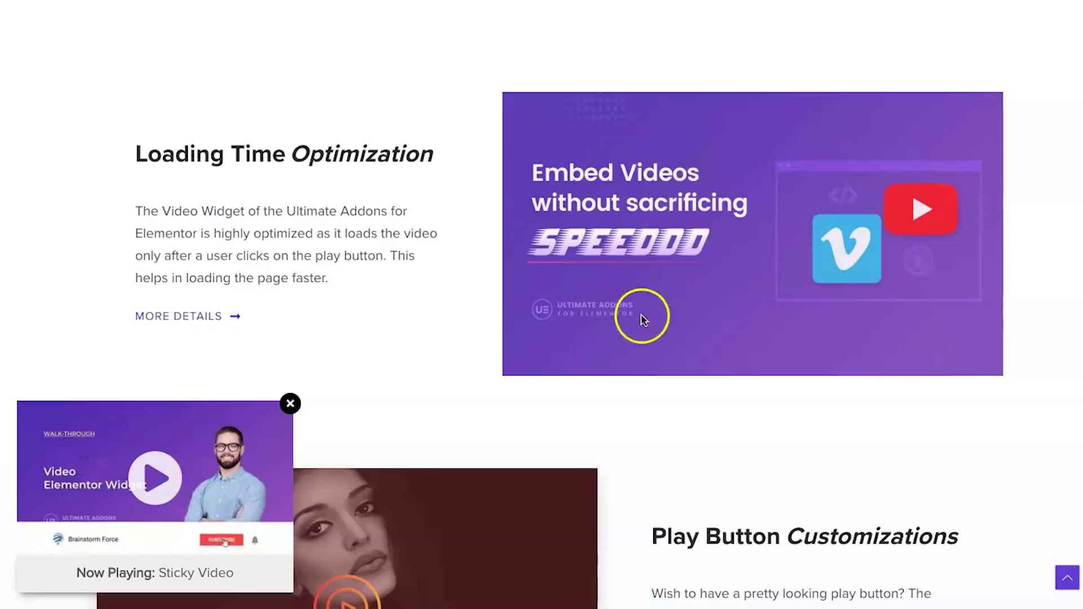
scroll(306, 411, "down", 4)
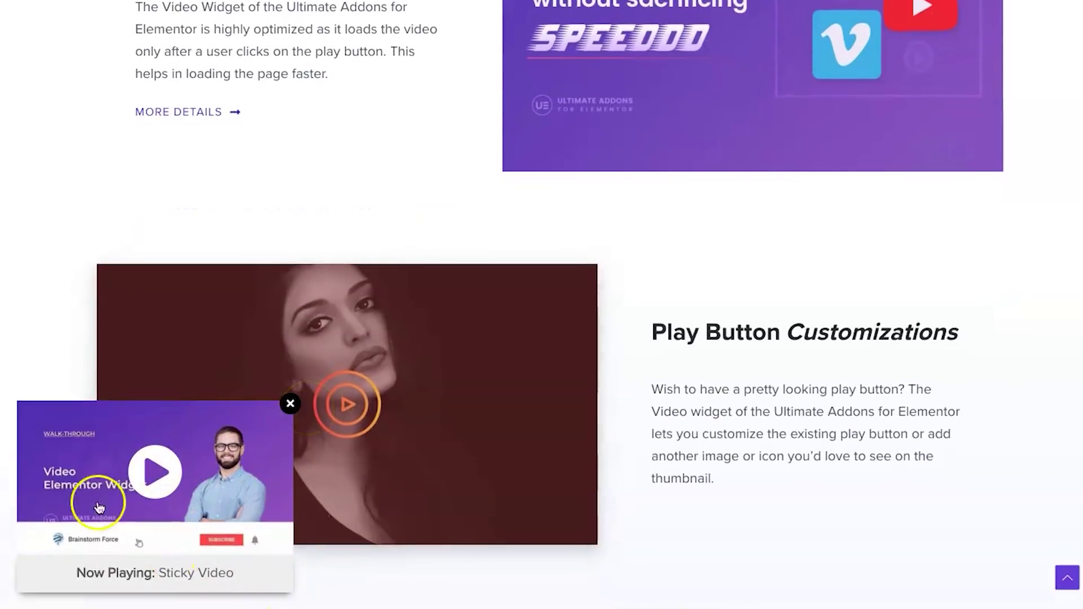
left_click(290, 404)
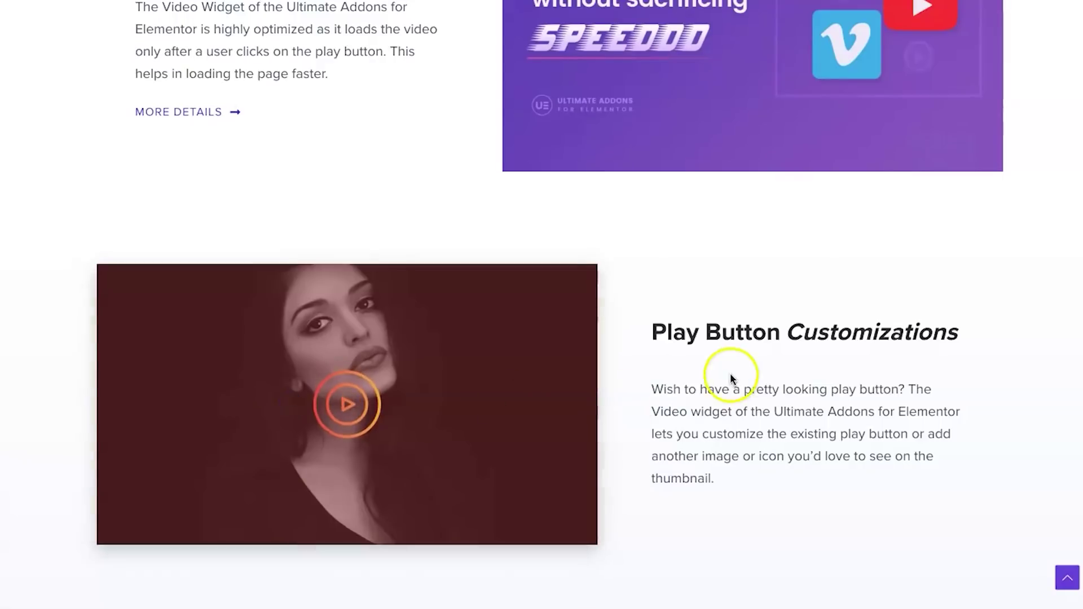
scroll(730, 379, "down", 4)
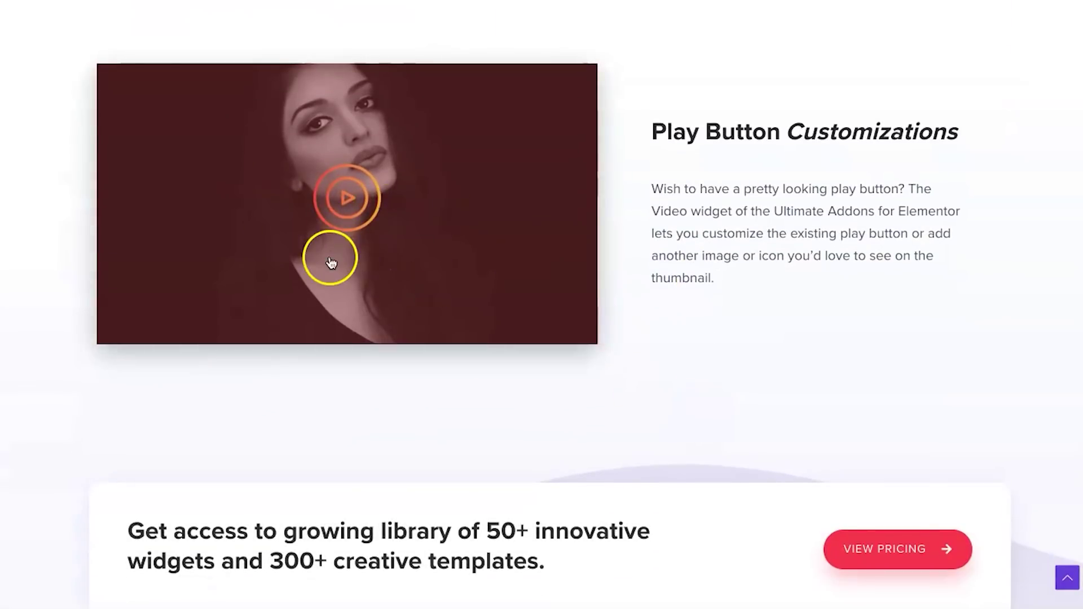
scroll(500, 224, "up", 15)
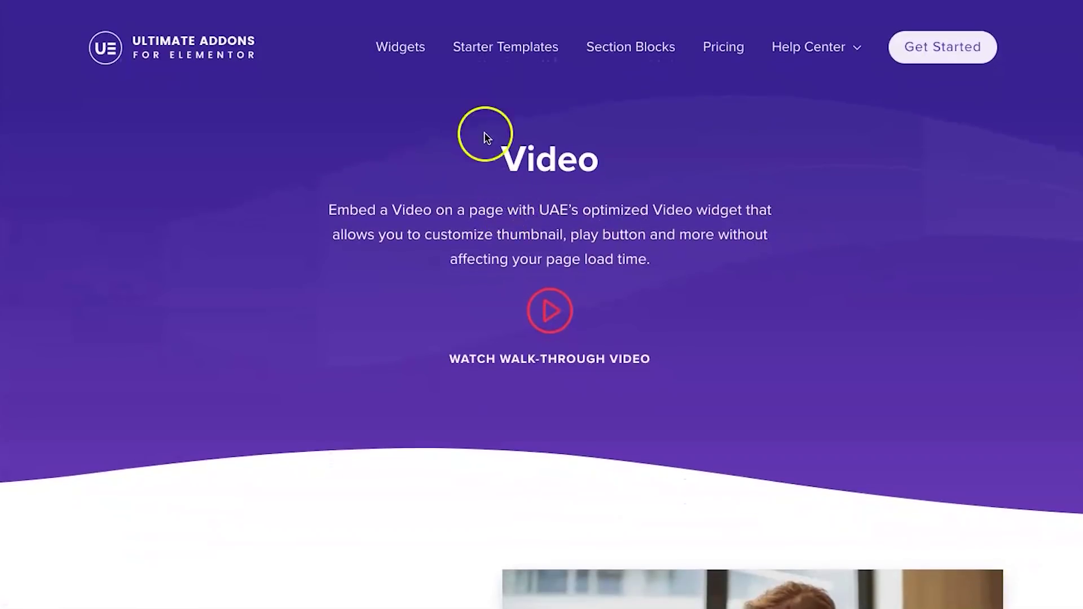
Step: Go to the Marketing Button page under Creativity Widgets in the Widgets list
left_click(411, 60)
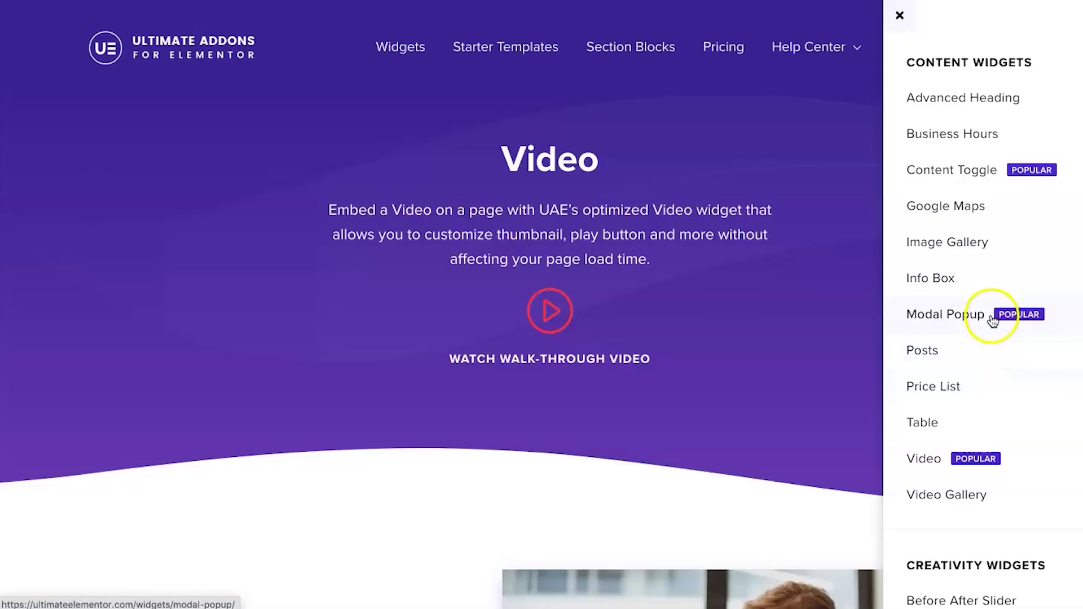
scroll(956, 271, "down", 8)
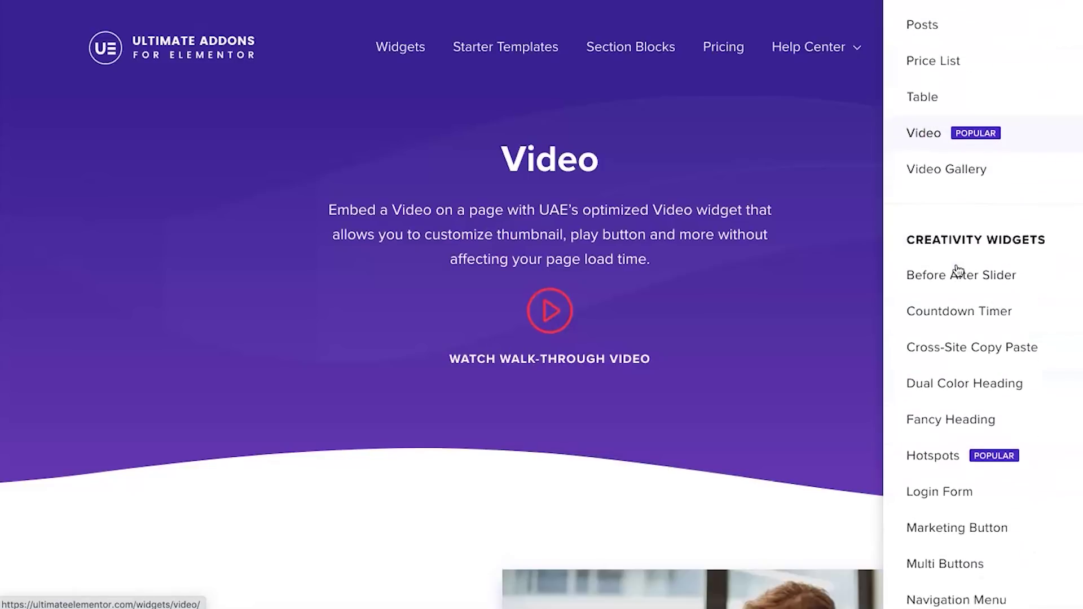
scroll(1010, 316, "down", 1)
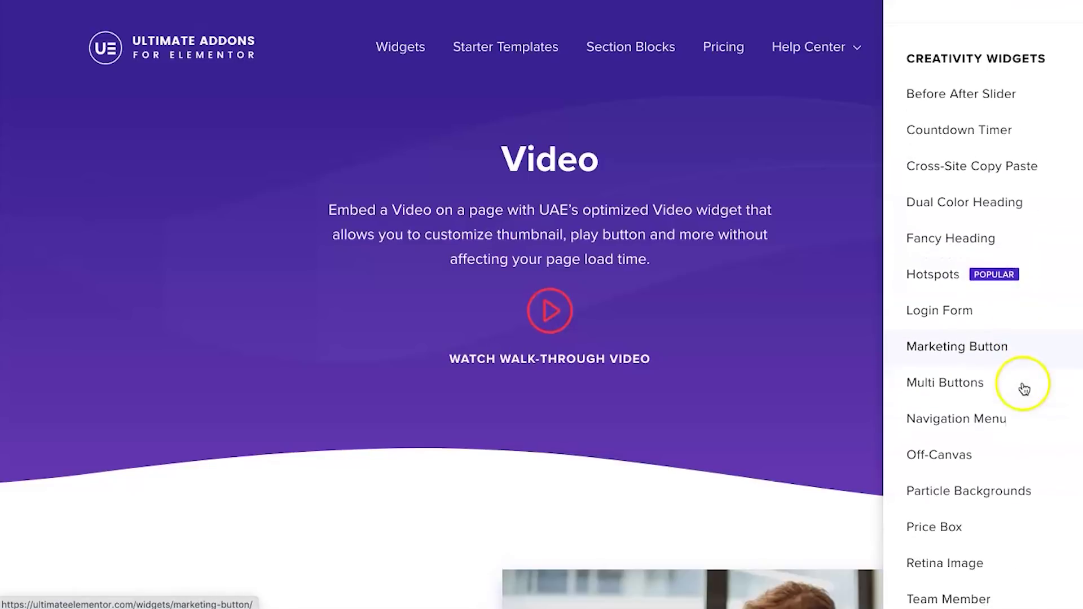
left_click(974, 342)
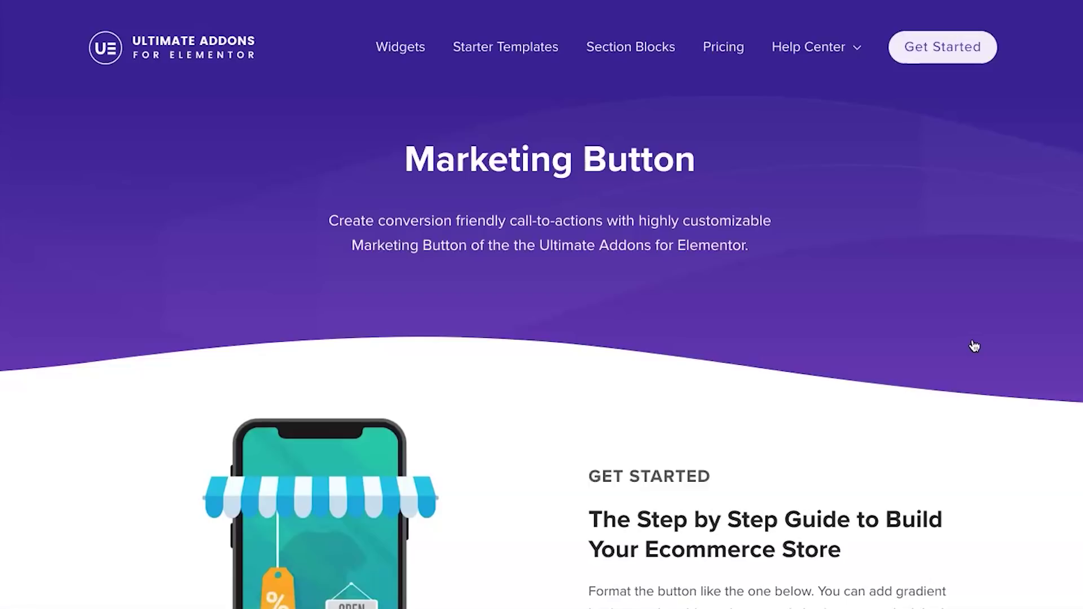
Step: Scroll to the Get Started section and try the Watch Video example button
scroll(974, 346, "down", 7)
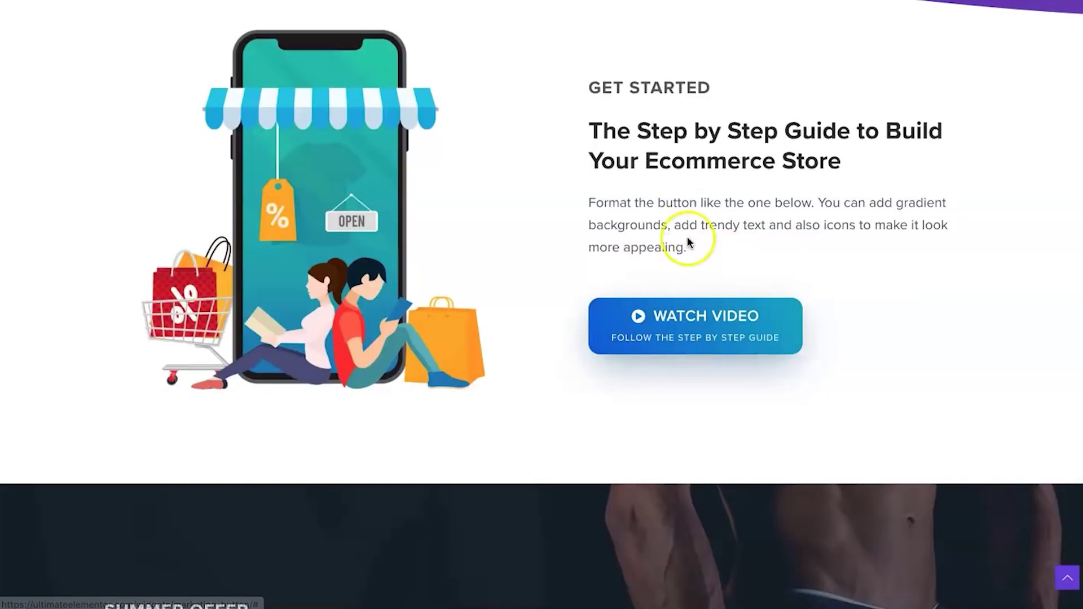
left_click(637, 357)
Step: Open the Modal Popup widget page and scroll to See All Possibilities
left_click(399, 56)
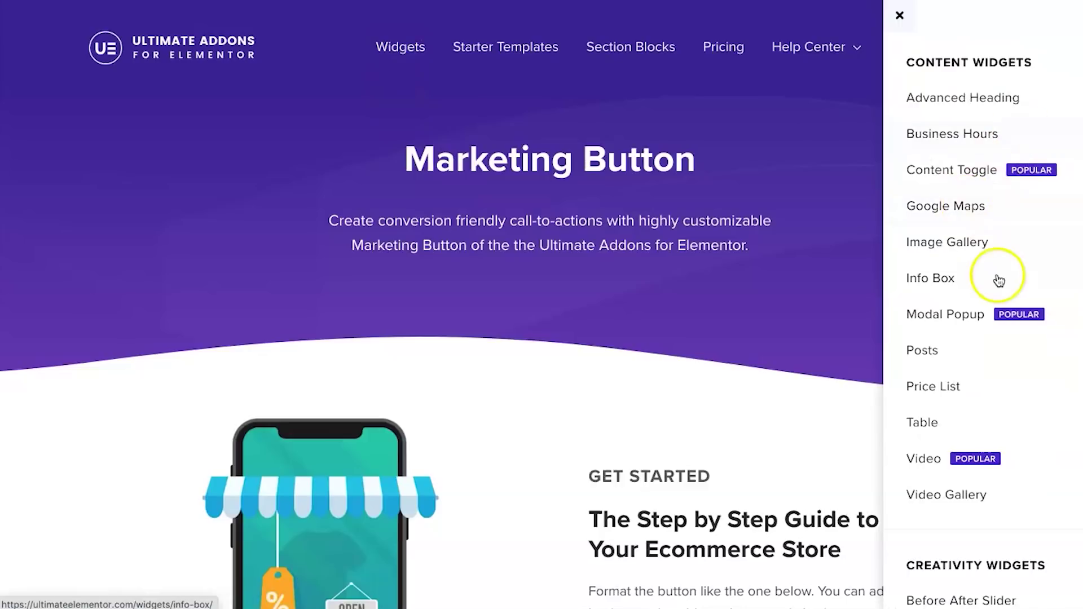
scroll(1001, 283, "down", 2)
scroll(999, 284, "down", 1)
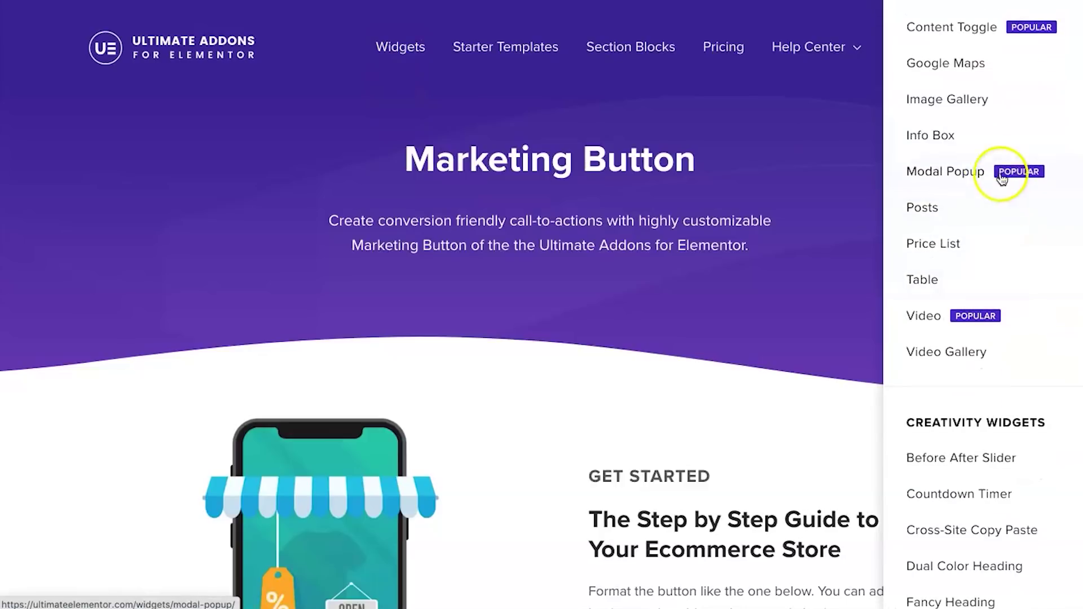
left_click(953, 174)
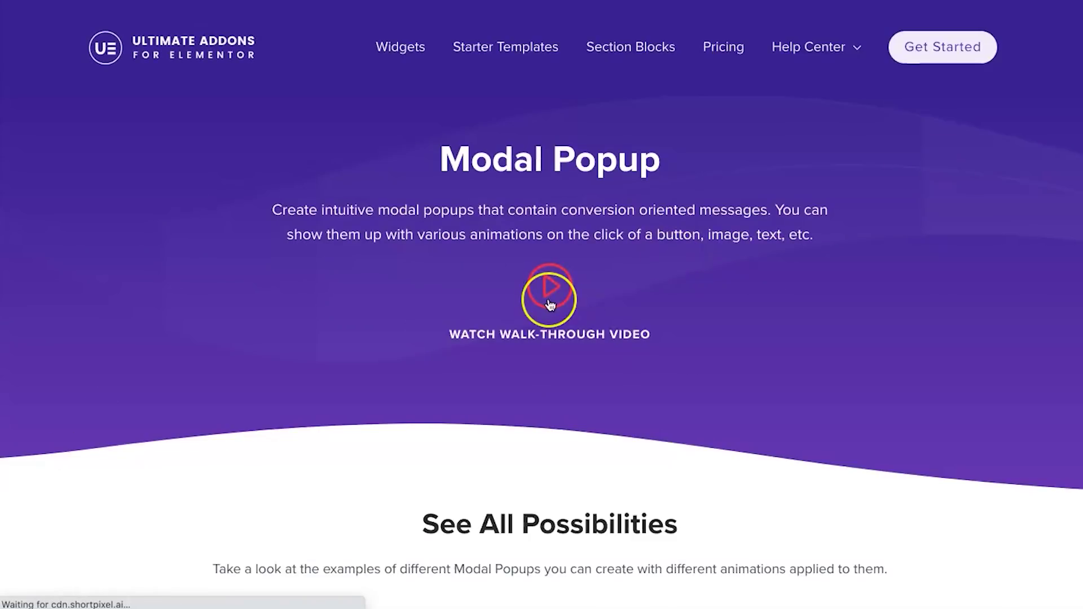
scroll(552, 293, "down", 7)
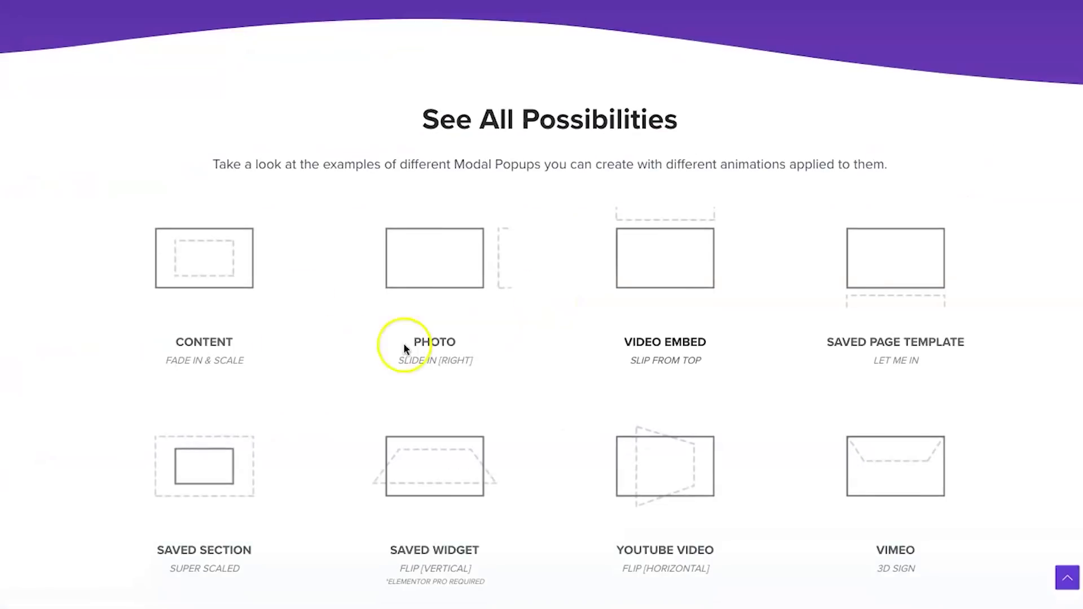
scroll(544, 254, "down", 11)
scroll(544, 254, "up", 13)
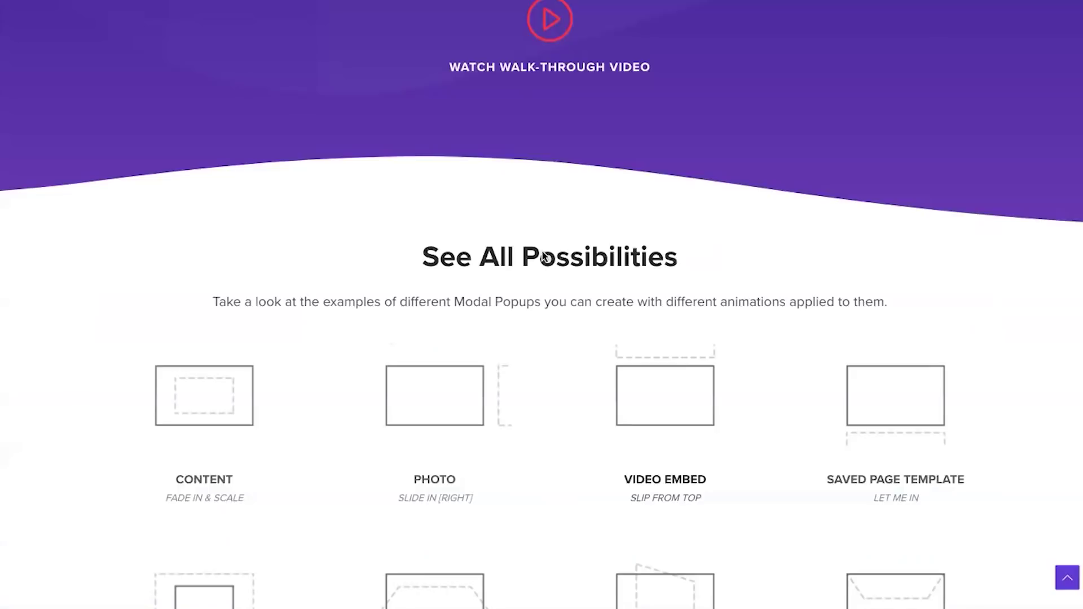
scroll(544, 257, "up", 5)
scroll(547, 288, "down", 5)
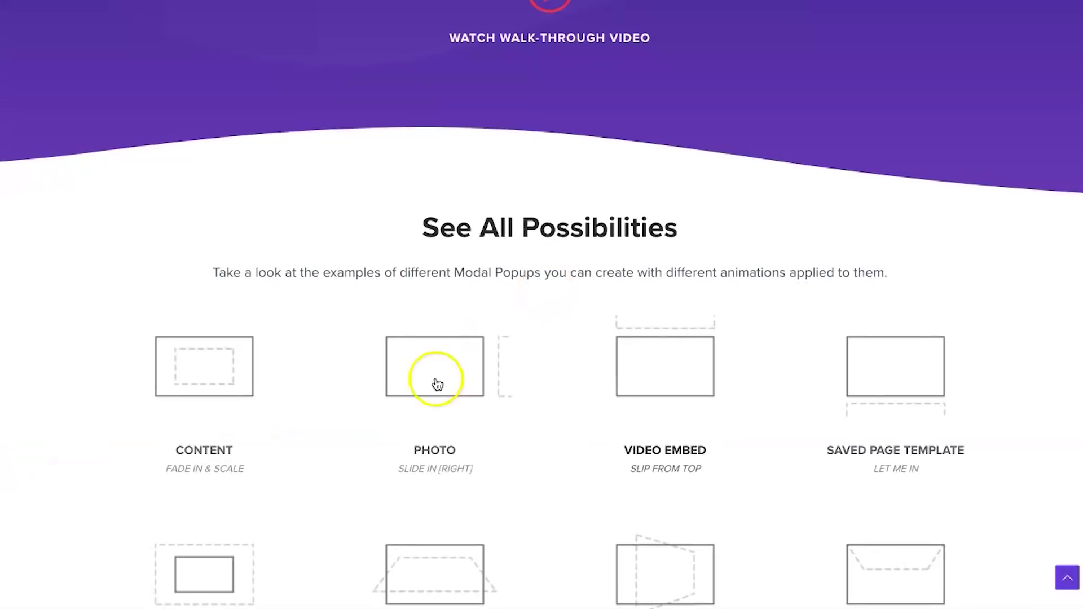
Step: Preview and close the Photo, Content and Video Embed popup examples
left_click(428, 377)
left_click(163, 88)
left_click(181, 375)
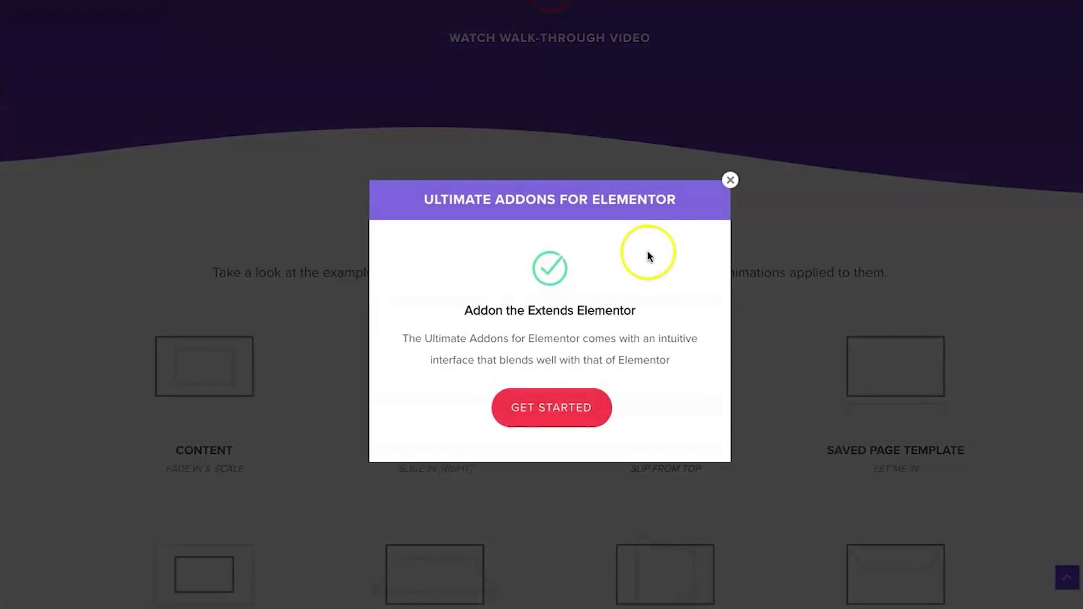
left_click(730, 180)
left_click(694, 367)
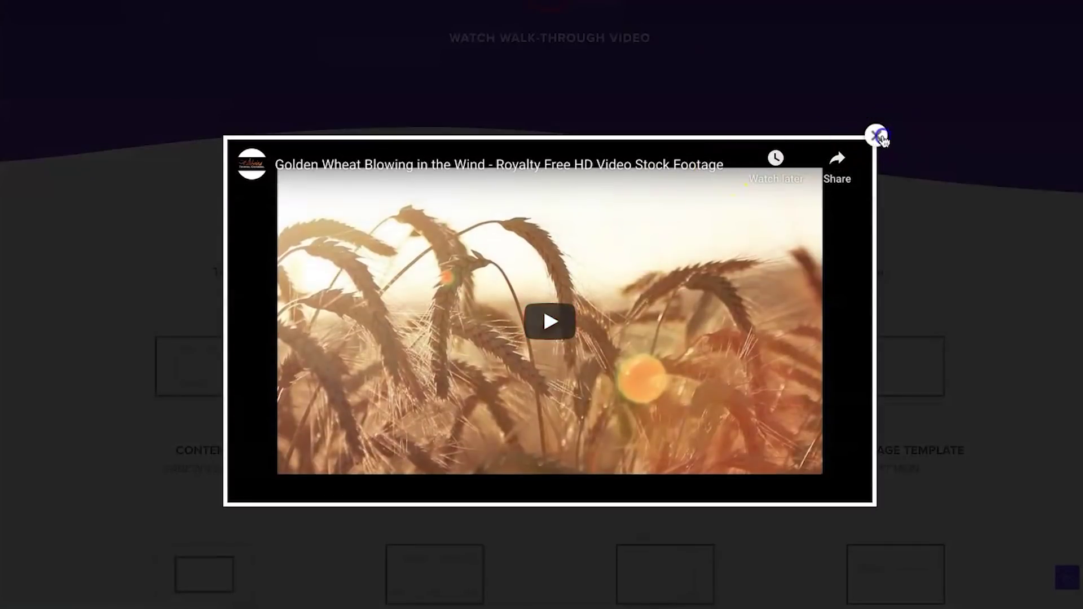
left_click(877, 136)
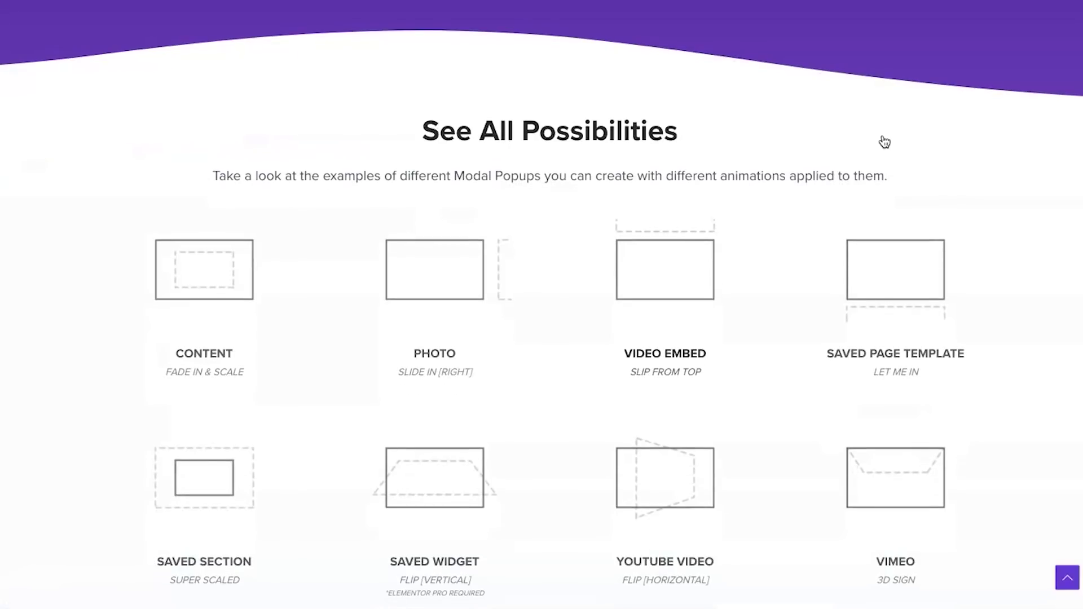
left_click(873, 281)
scroll(873, 288, "down", 2)
scroll(873, 288, "up", 1)
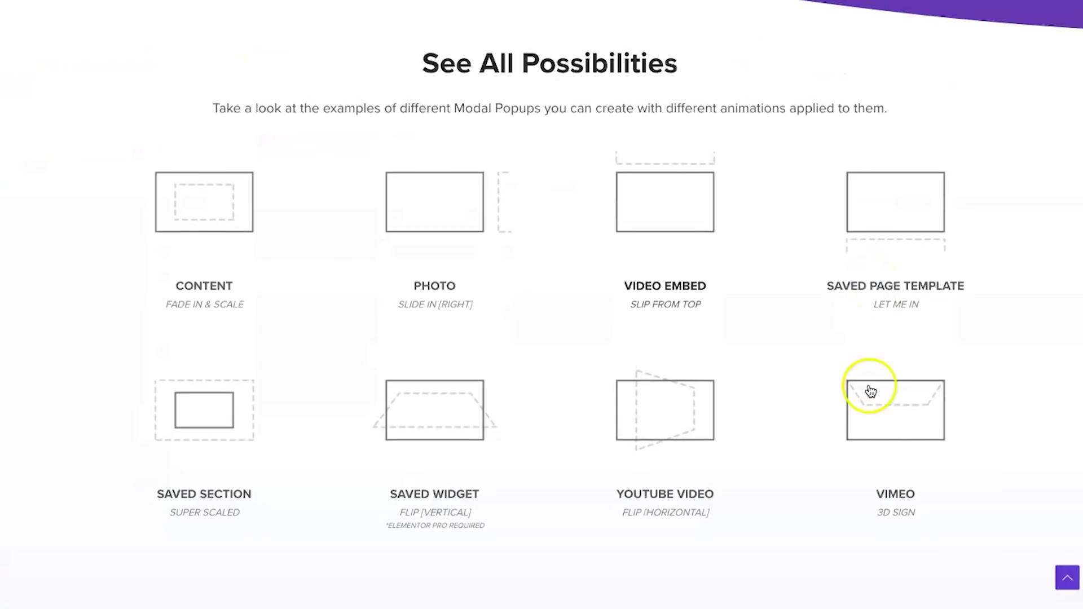
Step: Preview and close the Saved Section, Saved Widget, YouTube Video and Saved Page Template popups
left_click(218, 404)
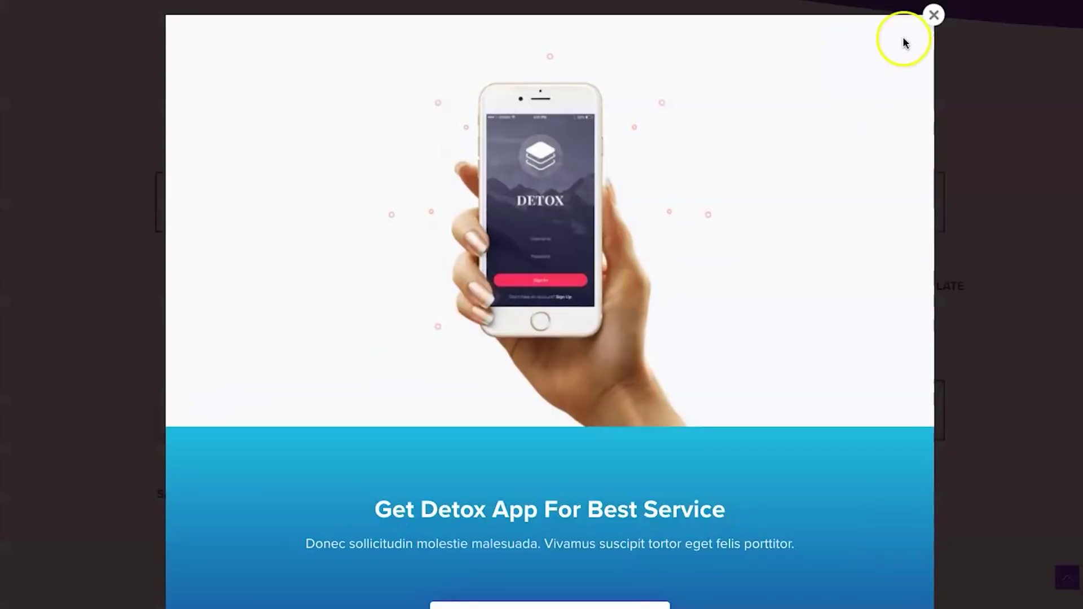
left_click(934, 17)
left_click(465, 414)
left_click(740, 111)
left_click(696, 400)
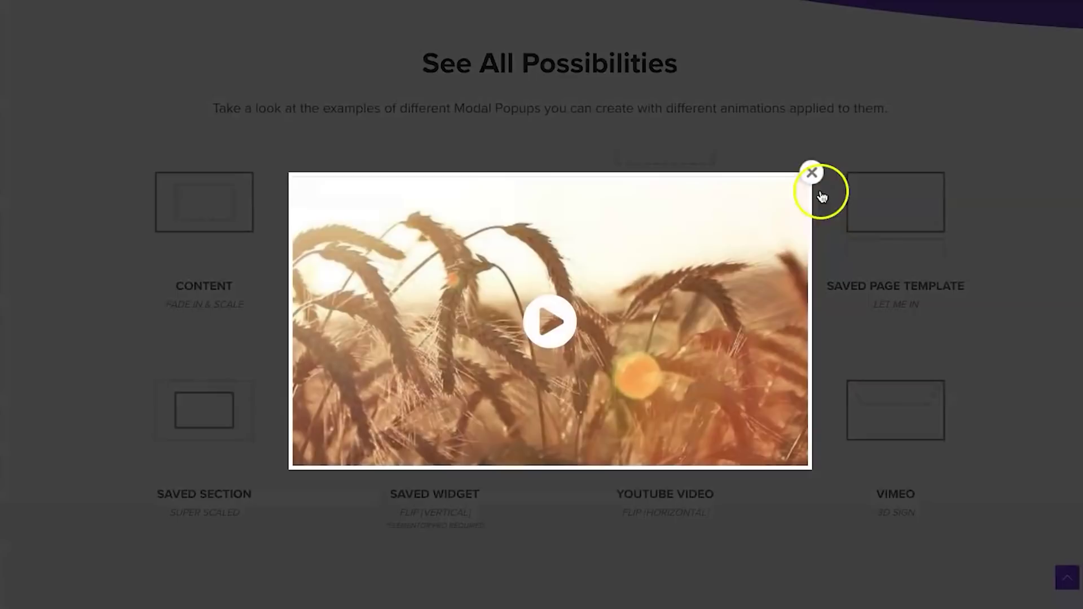
left_click(812, 173)
left_click(882, 220)
left_click(927, 40)
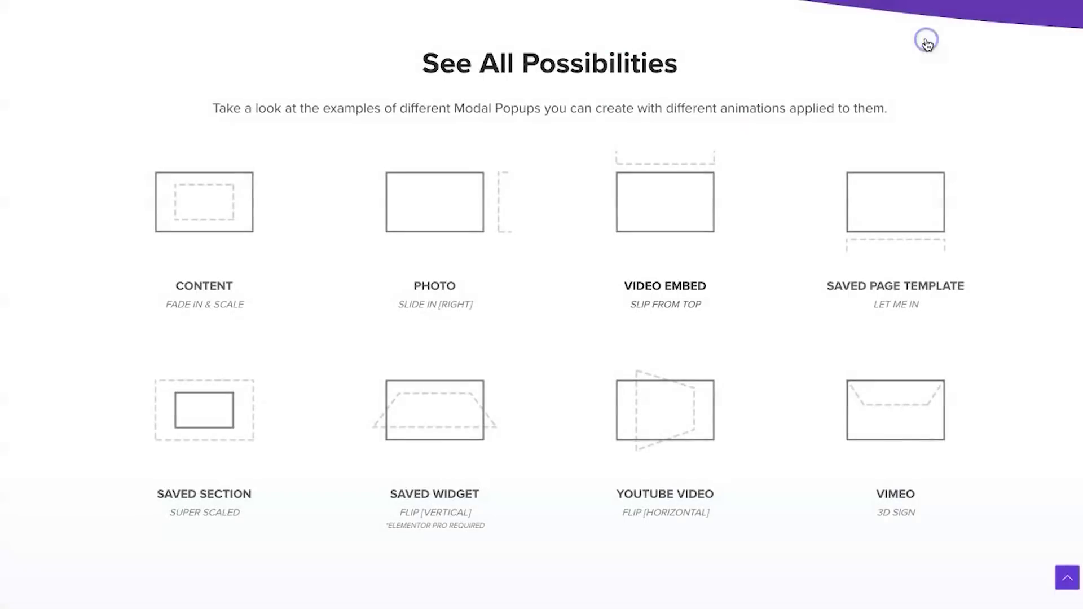
scroll(701, 335, "up", 8)
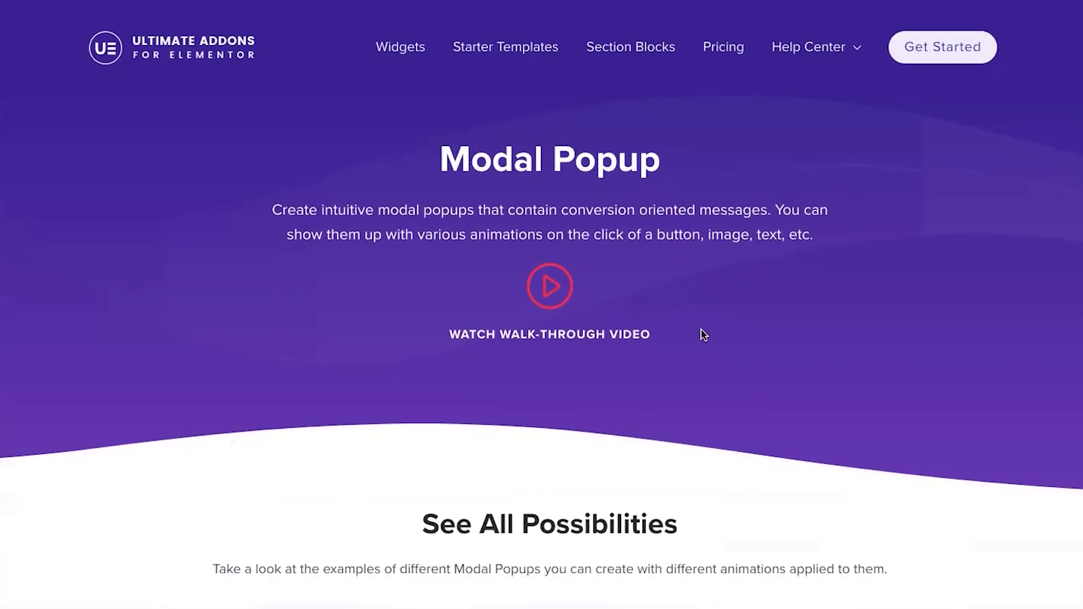
Step: Reopen the Widgets list and scroll through it
left_click(384, 53)
scroll(926, 275, "down", 12)
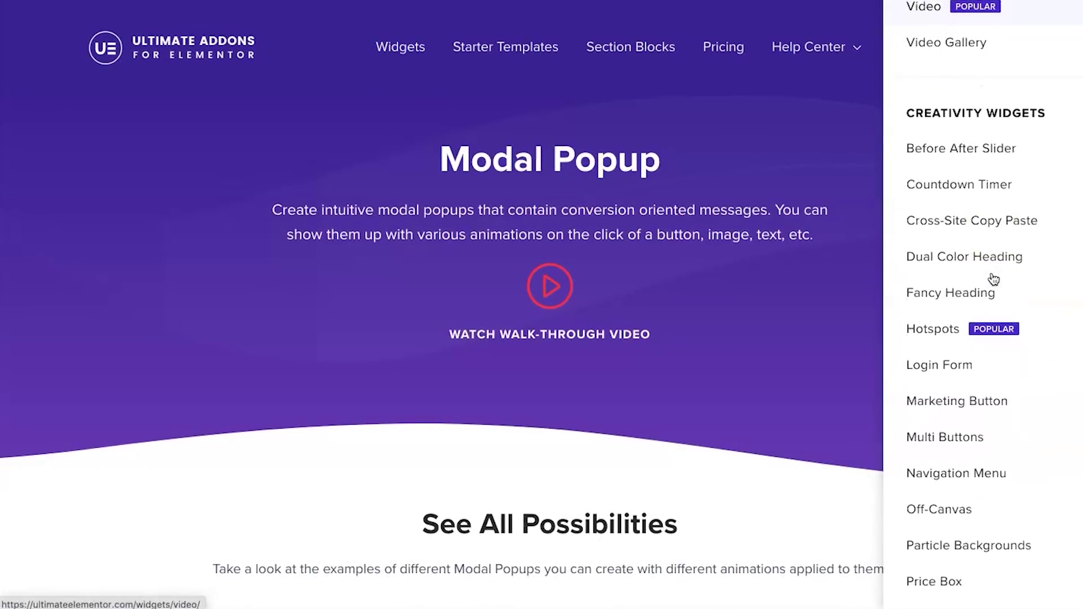
scroll(993, 279, "down", 7)
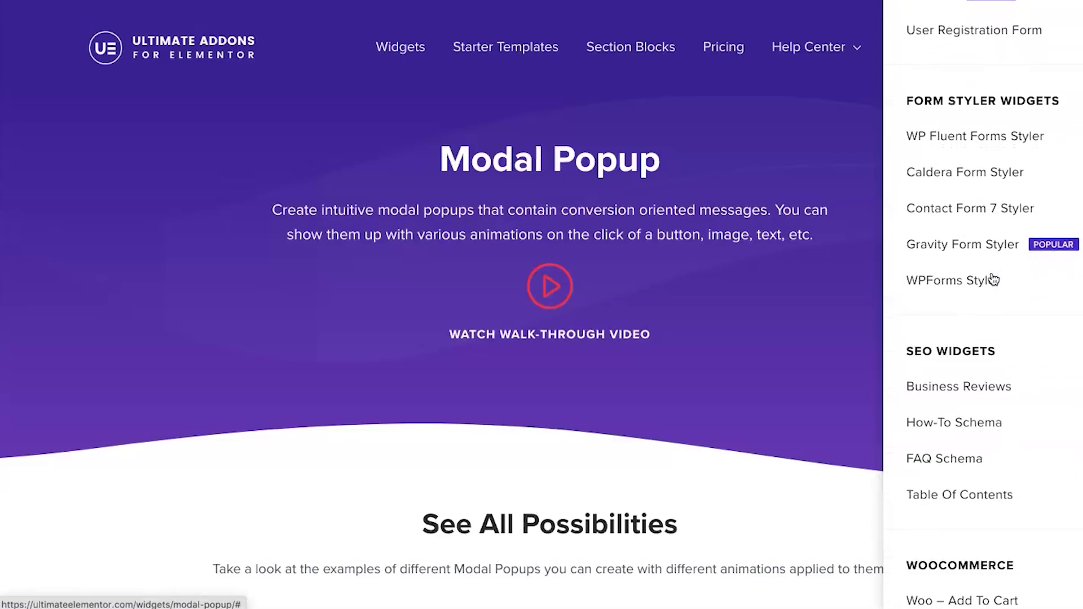
scroll(994, 279, "down", 5)
scroll(985, 280, "up", 20)
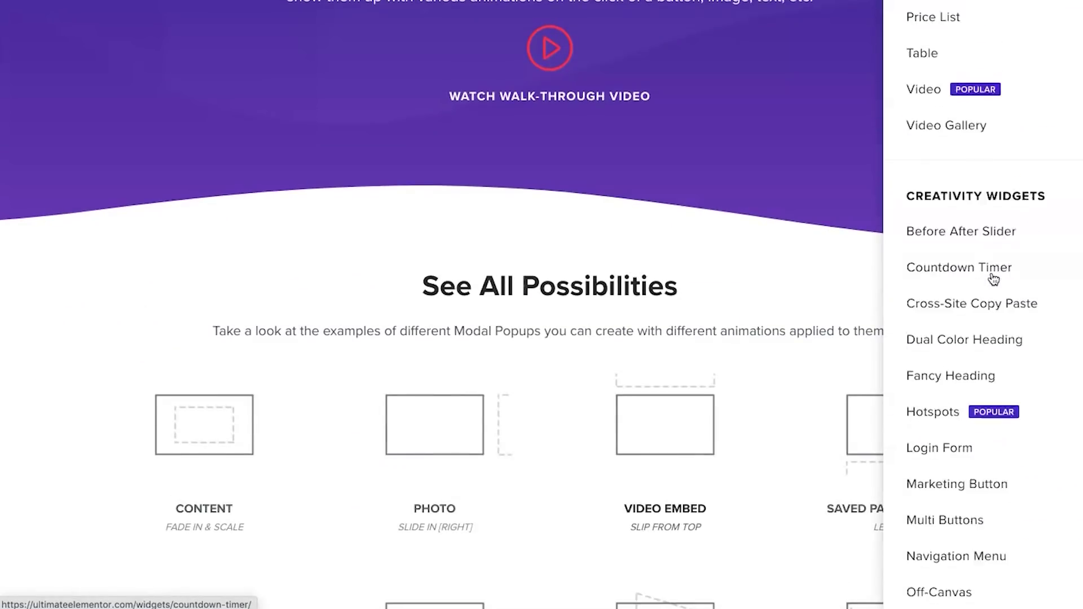
scroll(612, 333, "up", 5)
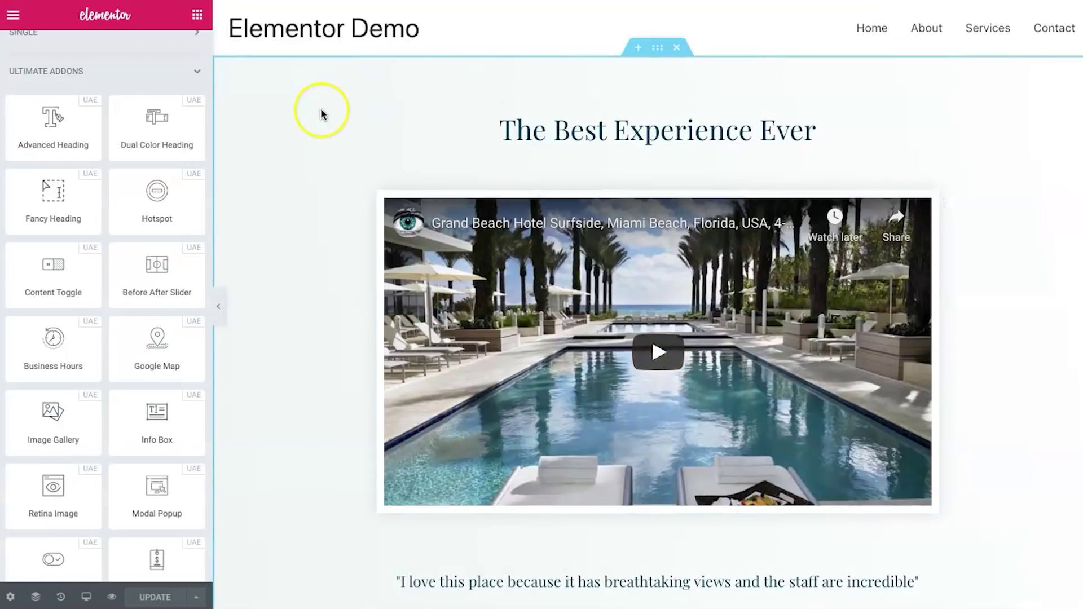
Step: Drag the Ultimate Addons Fancy Heading widget above 'The Best Experience Ever'
scroll(164, 76, "up", 5)
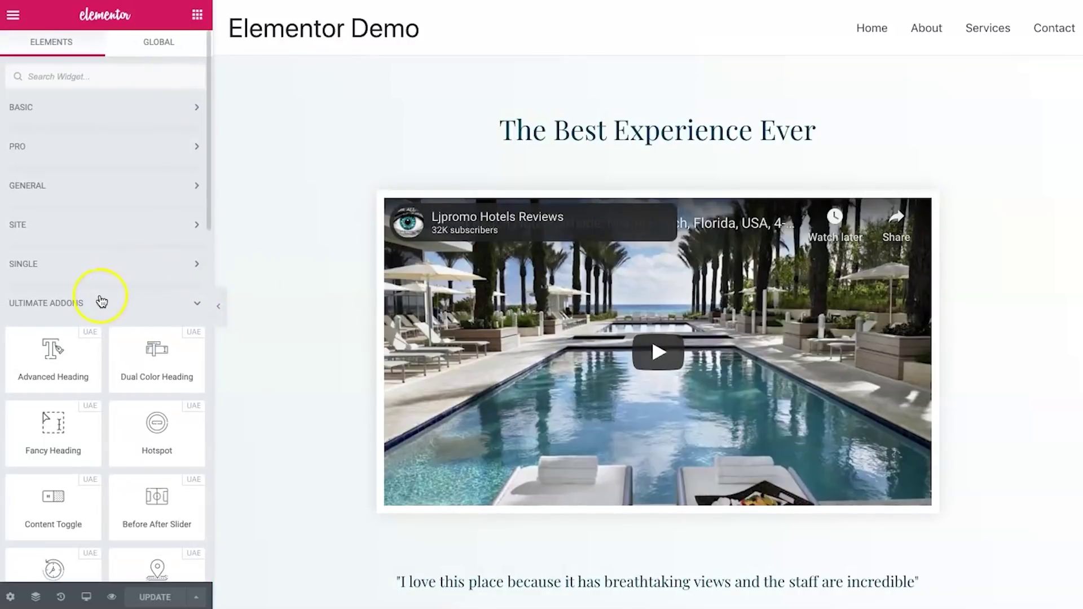
scroll(967, 302, "down", 5)
scroll(967, 304, "up", 5)
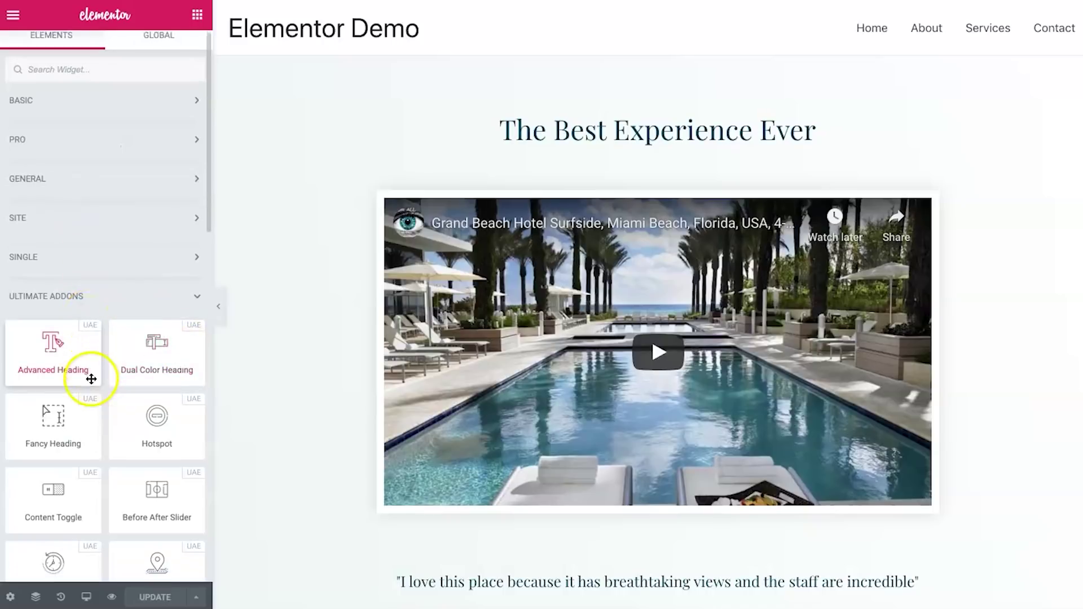
scroll(90, 377, "down", 2)
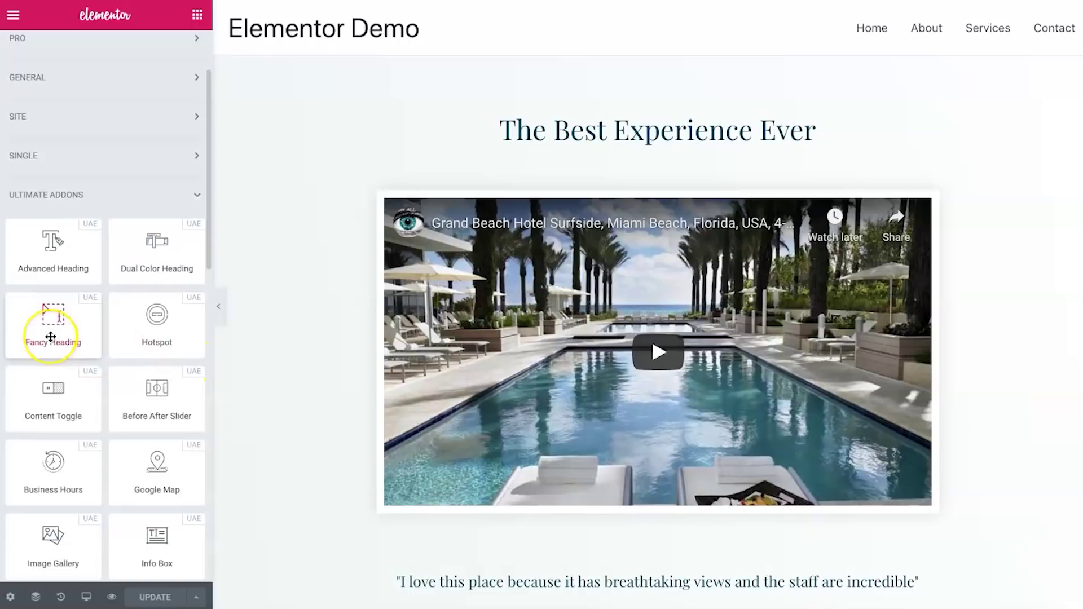
left_click_drag(50, 337, 641, 111)
Step: Set the fancy heading's alignment to Center
left_click(546, 138)
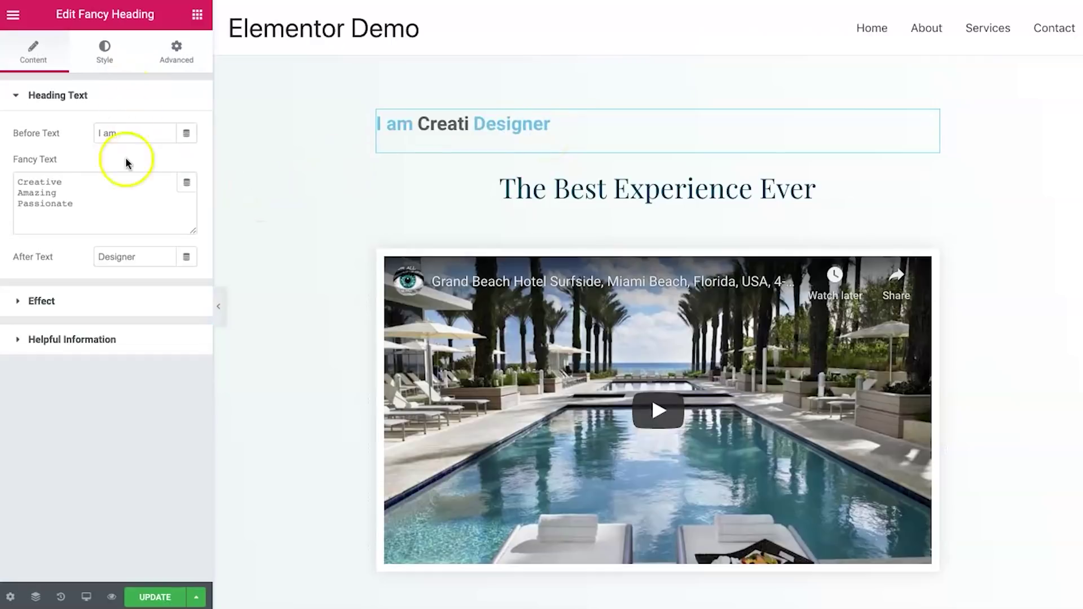
left_click(110, 55)
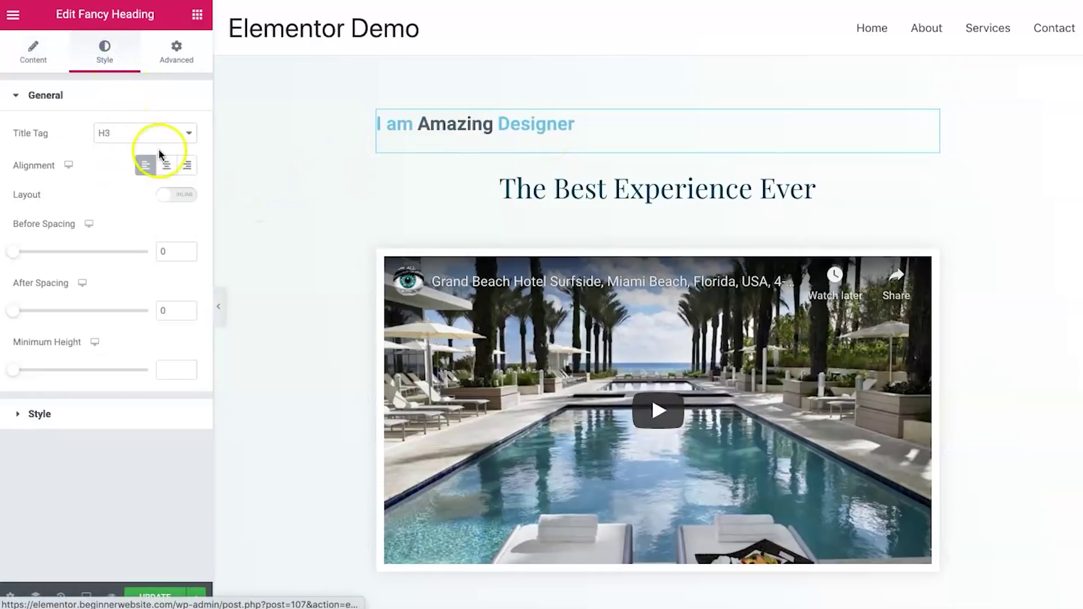
left_click(165, 164)
Step: Review the Creative, Amazing, Passionate word list and effect options, then return to the widgets
left_click(42, 52)
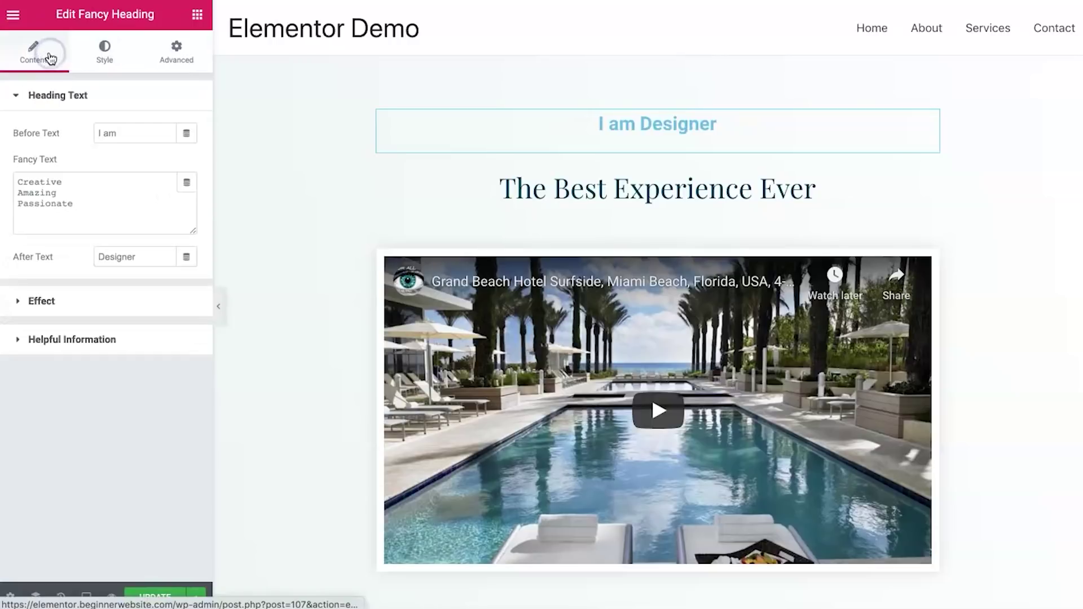
left_click(94, 211)
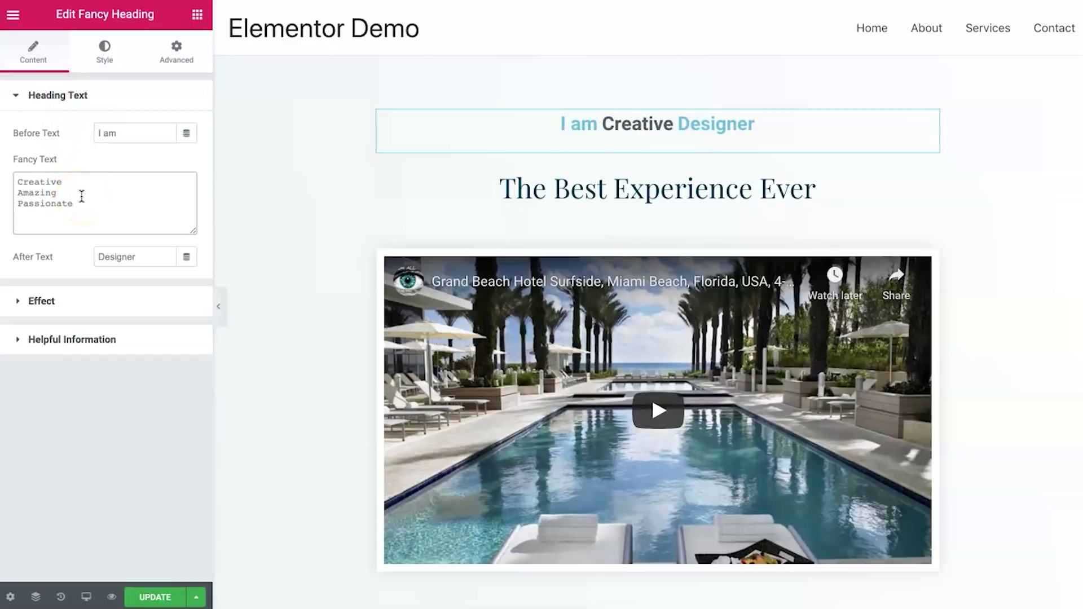
left_click(90, 308)
left_click(106, 54)
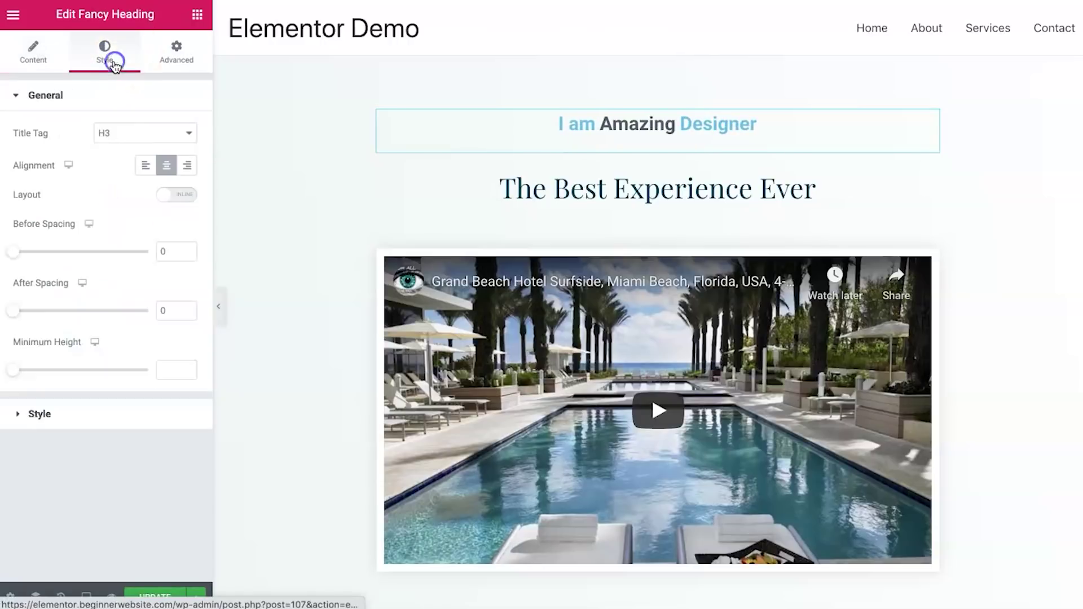
left_click(49, 95)
left_click(37, 61)
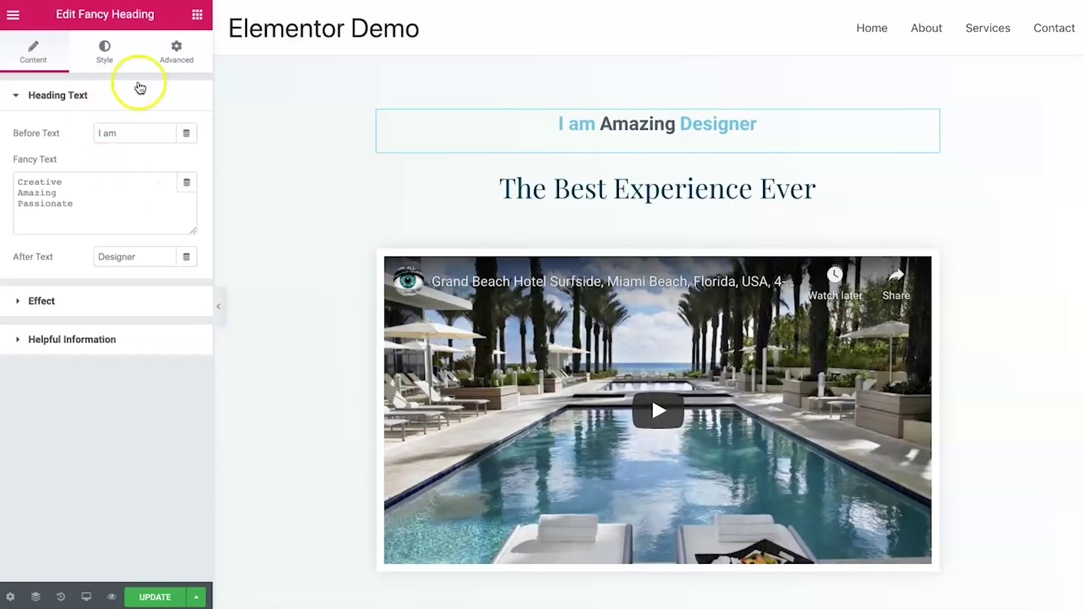
left_click(197, 14)
scroll(116, 390, "down", 3)
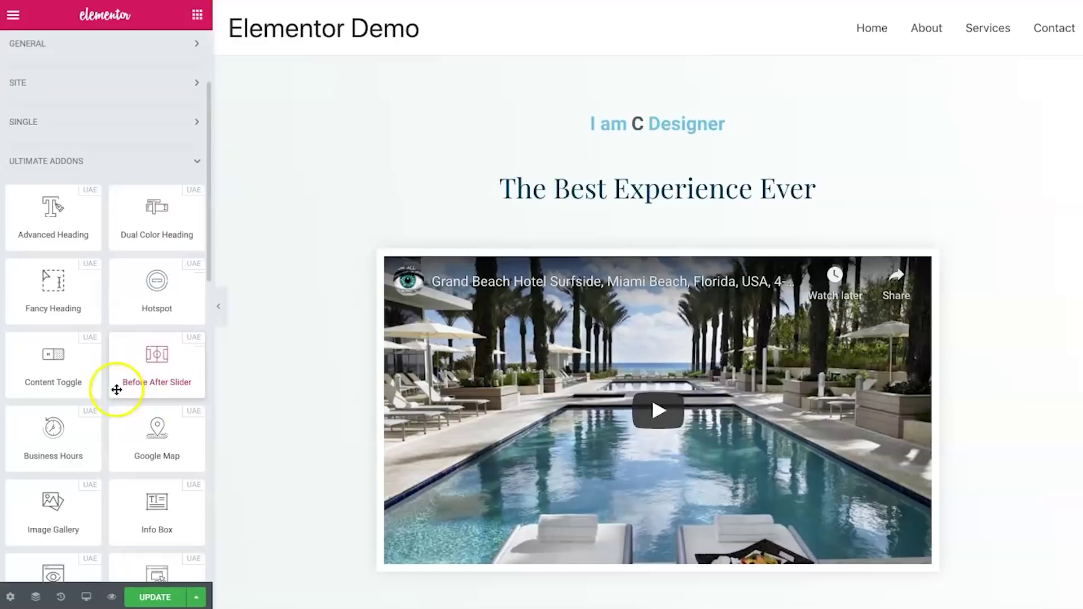
Step: Add a trial 'I love this website' Dual Color Heading and delete the fancy heading
left_click_drag(149, 221, 663, 170)
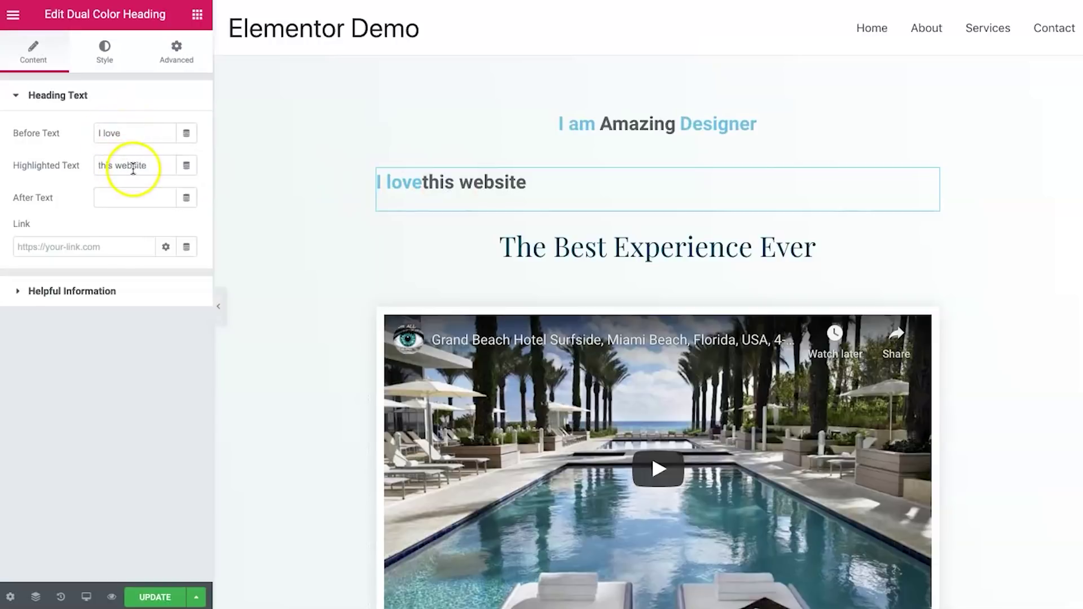
left_click(97, 168)
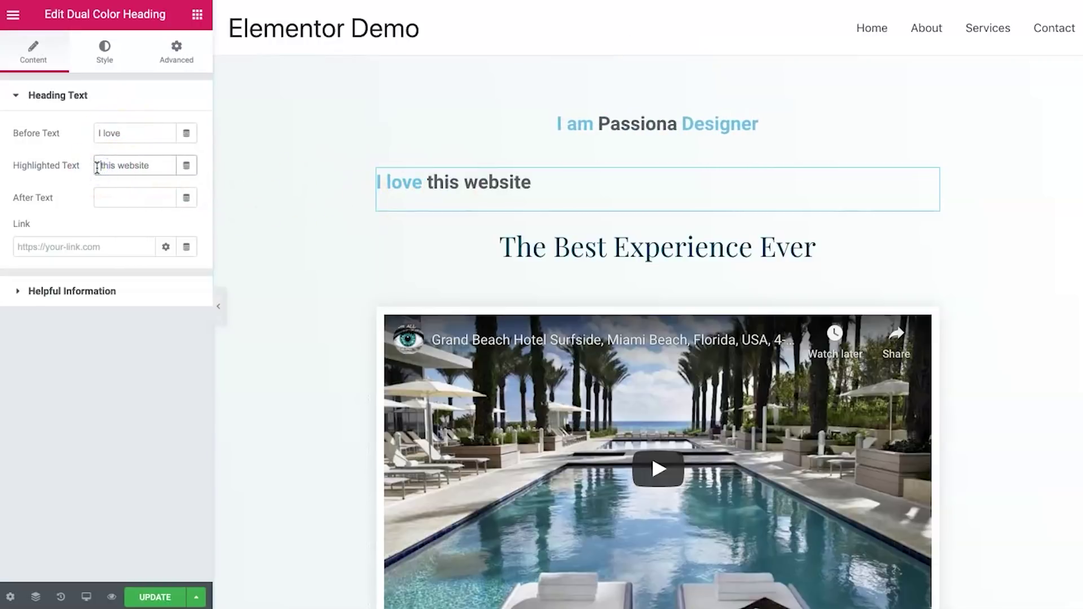
right_click(918, 120)
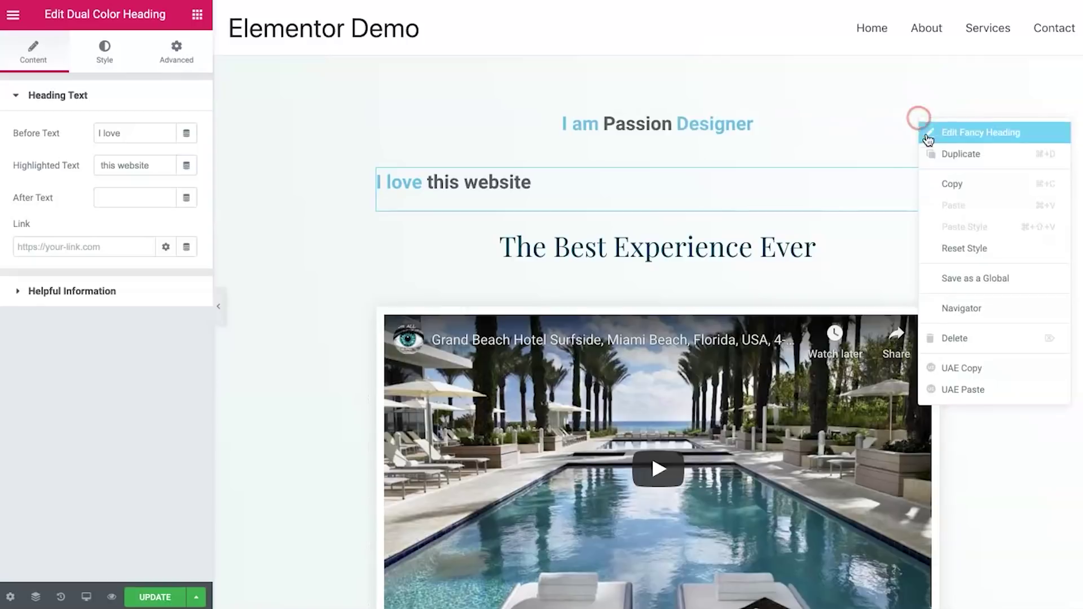
left_click(949, 335)
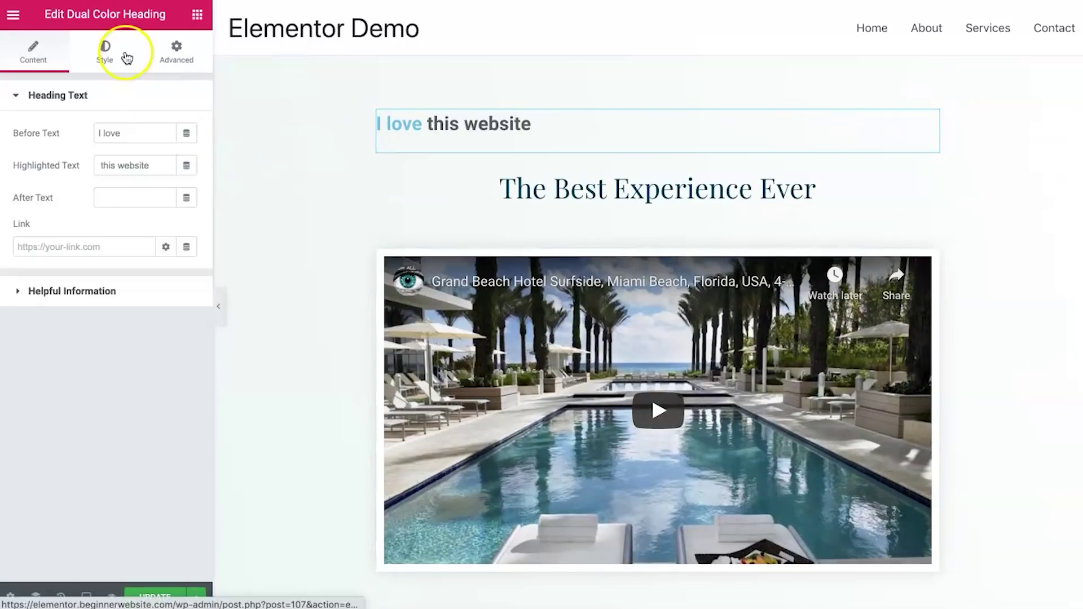
Step: Delete the 'I love this website' Dual Color Heading as well
left_click(195, 16)
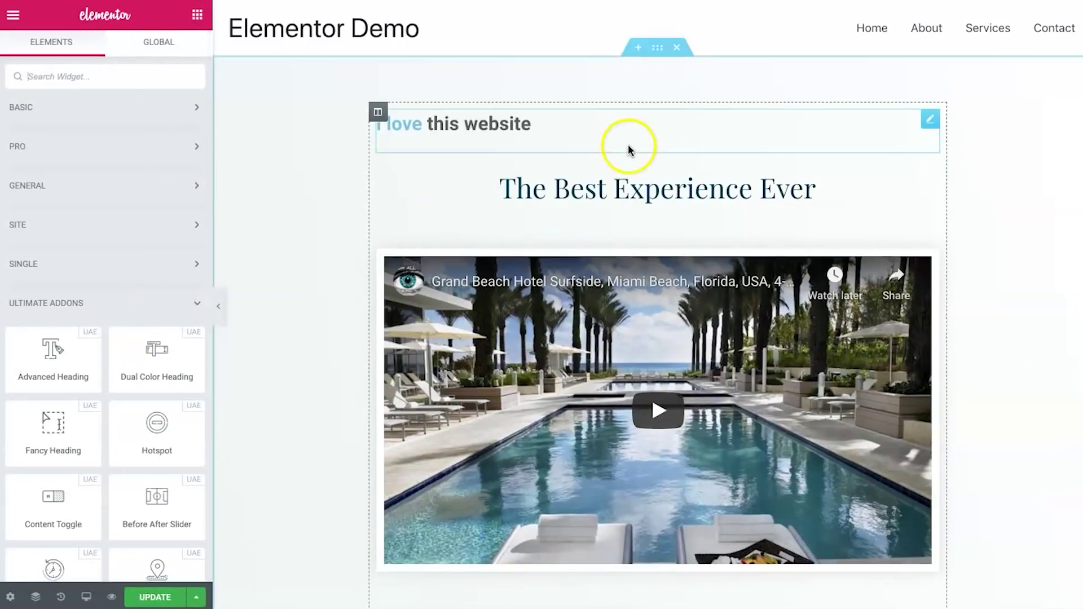
right_click(931, 116)
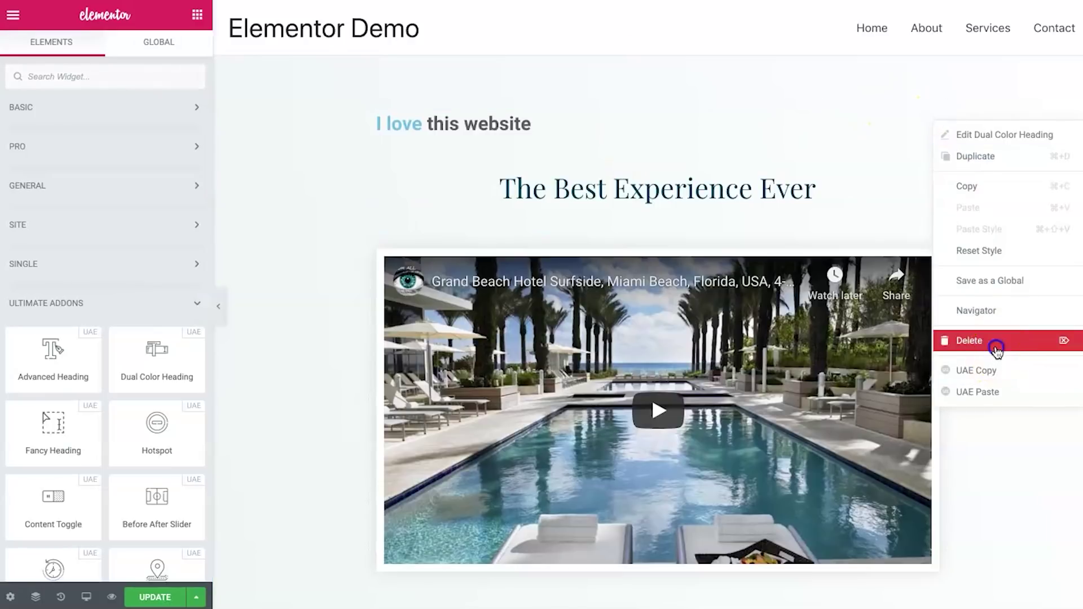
left_click(1002, 337)
scroll(100, 454, "down", 2)
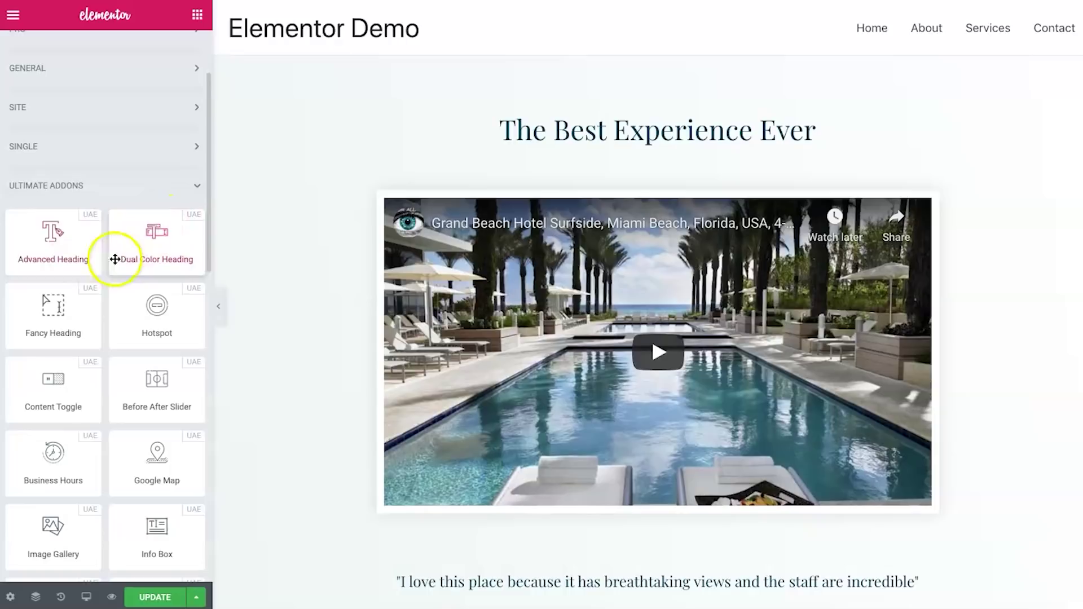
Step: Place an Advanced Heading 'Design is a funny word' at the top and review its Separator options
left_click_drag(72, 257, 668, 115)
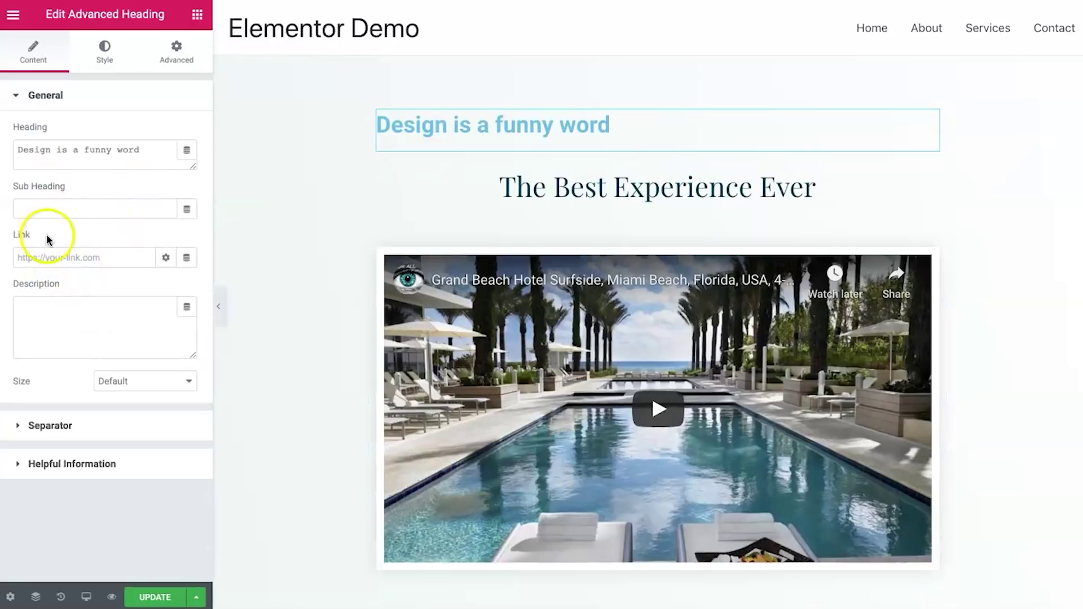
left_click(45, 430)
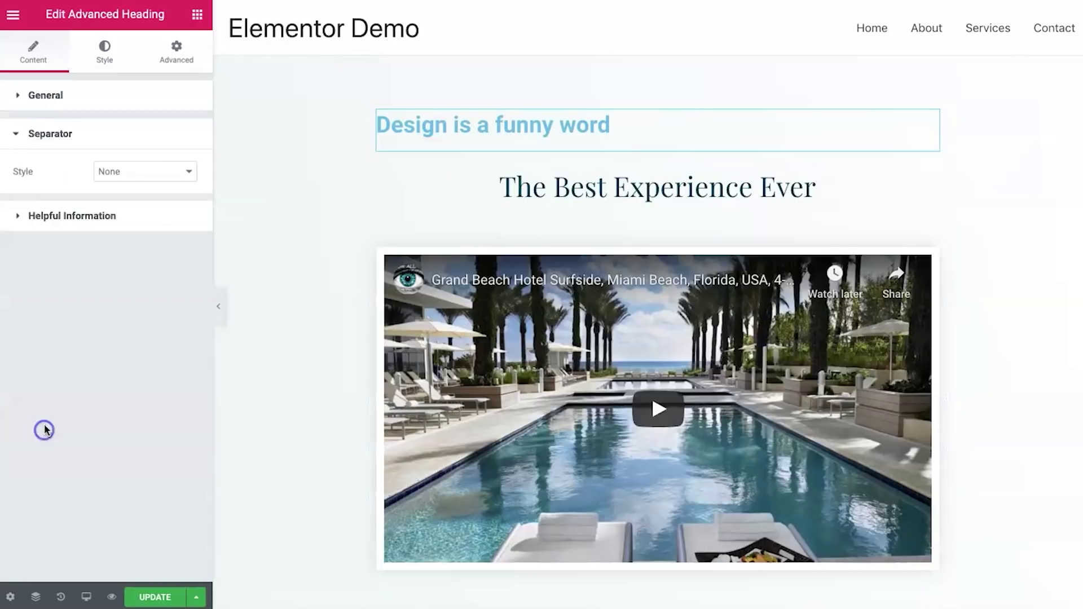
left_click(50, 96)
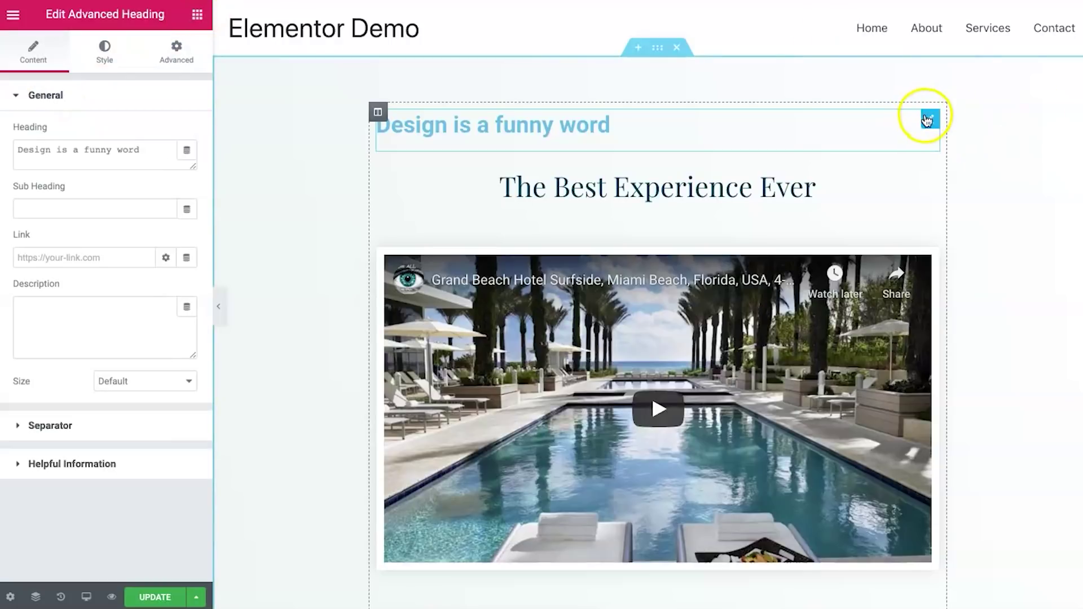
right_click(928, 120)
Step: Delete the Advanced Heading and drag a Content Toggle onto the page in its place
left_click(936, 334)
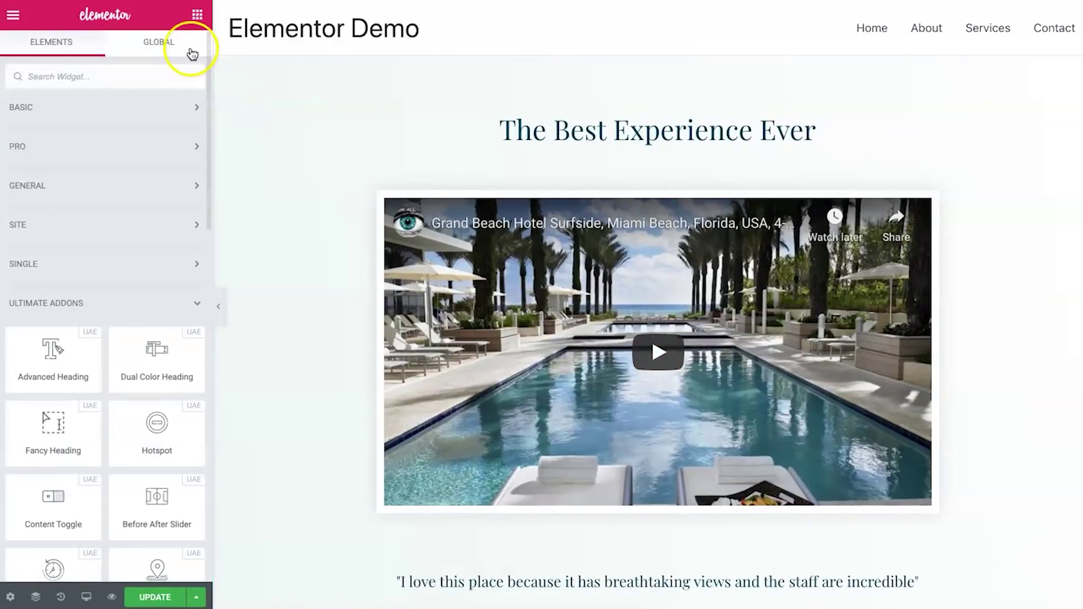
scroll(132, 288, "down", 2)
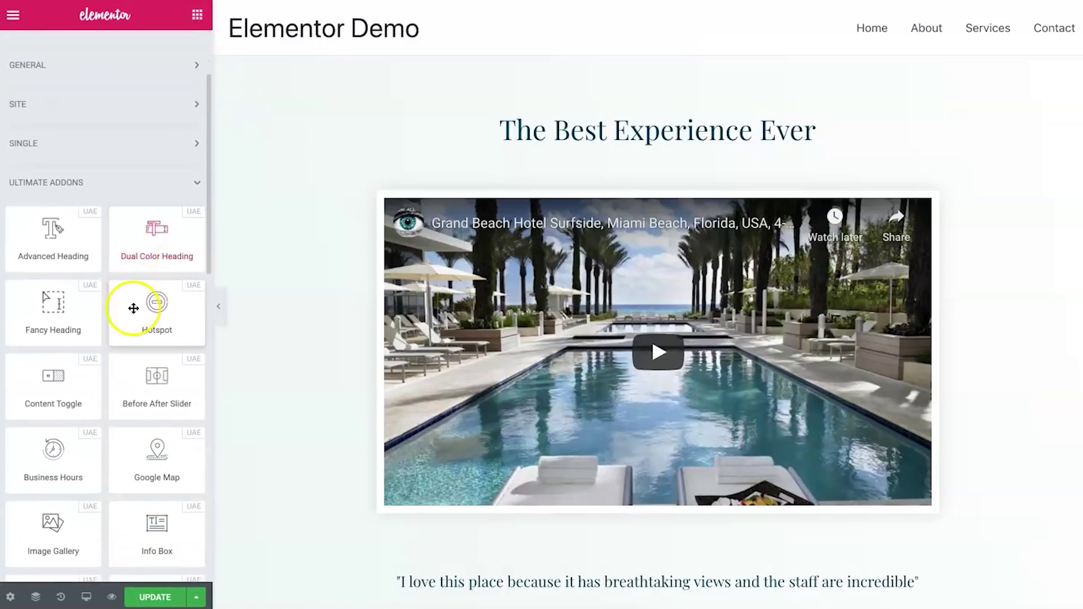
scroll(133, 308, "down", 1)
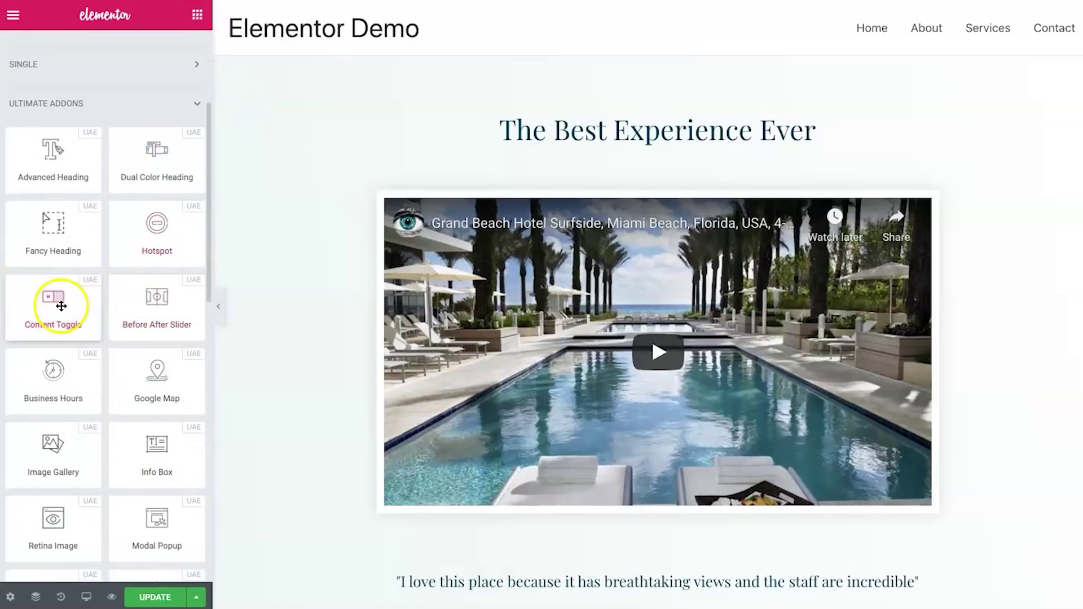
scroll(56, 288, "down", 1)
left_click_drag(60, 214, 676, 115)
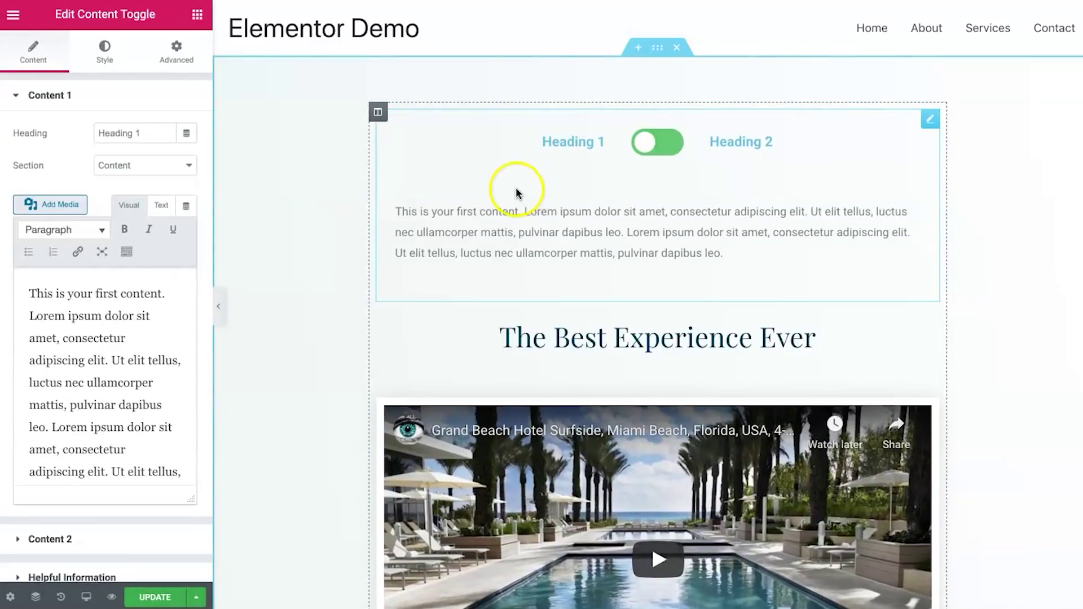
scroll(107, 284, "down", 2)
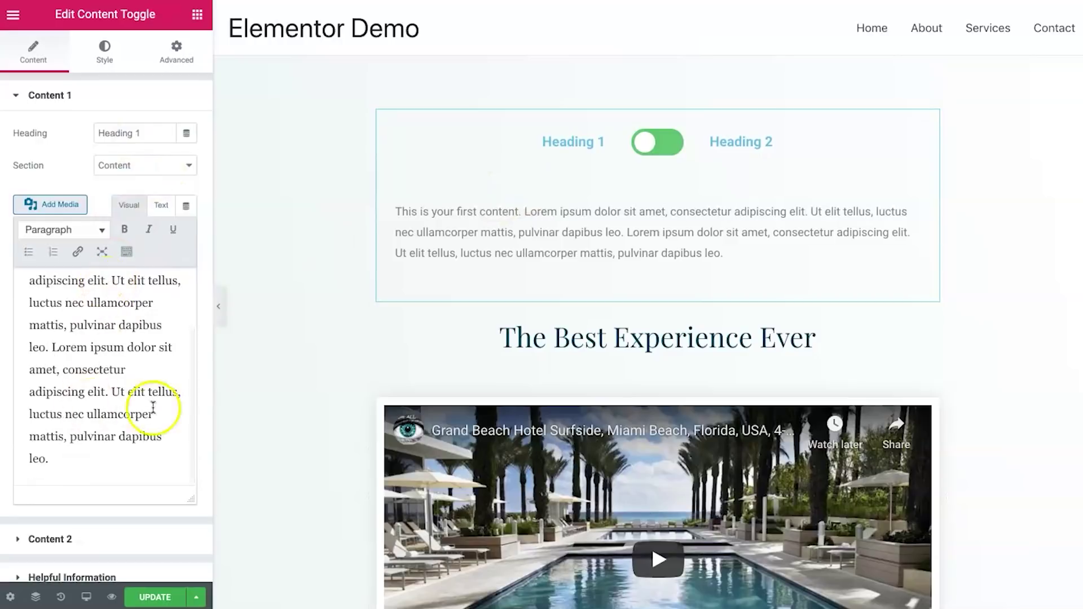
Step: Open Content 2, flip the toggle between Heading 1 and Heading 2, then delete the widget
left_click(44, 539)
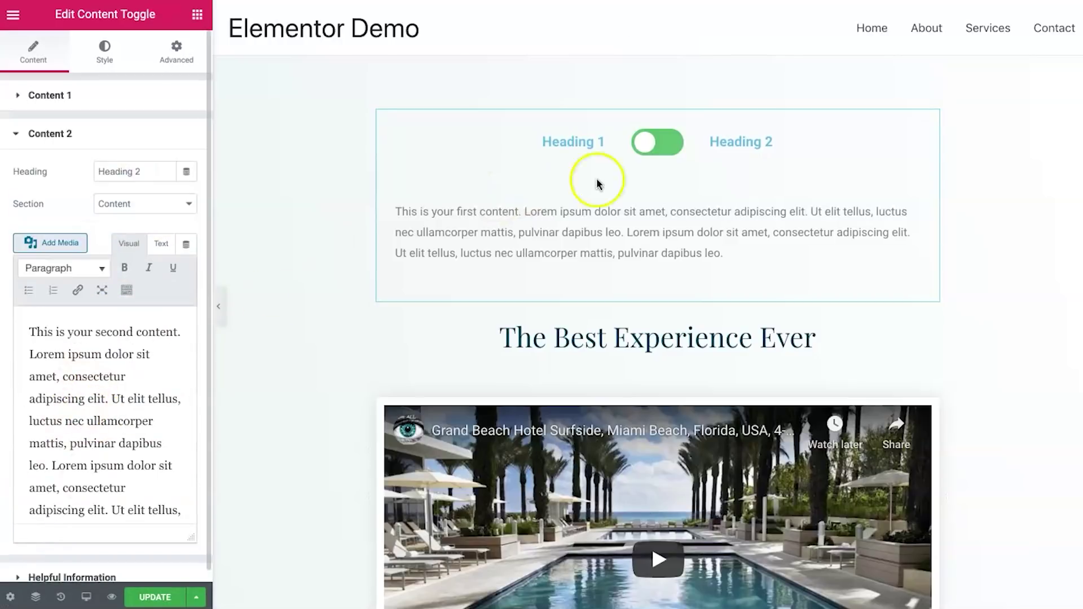
left_click(652, 137)
left_click(664, 139)
left_click(664, 139)
left_click(665, 140)
left_click(59, 135)
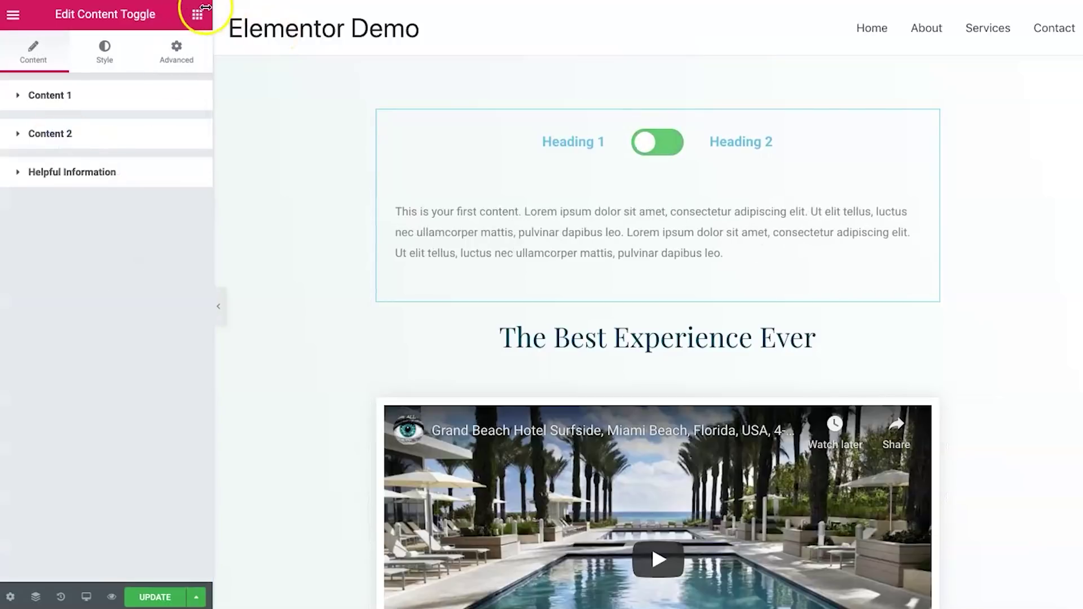
right_click(930, 121)
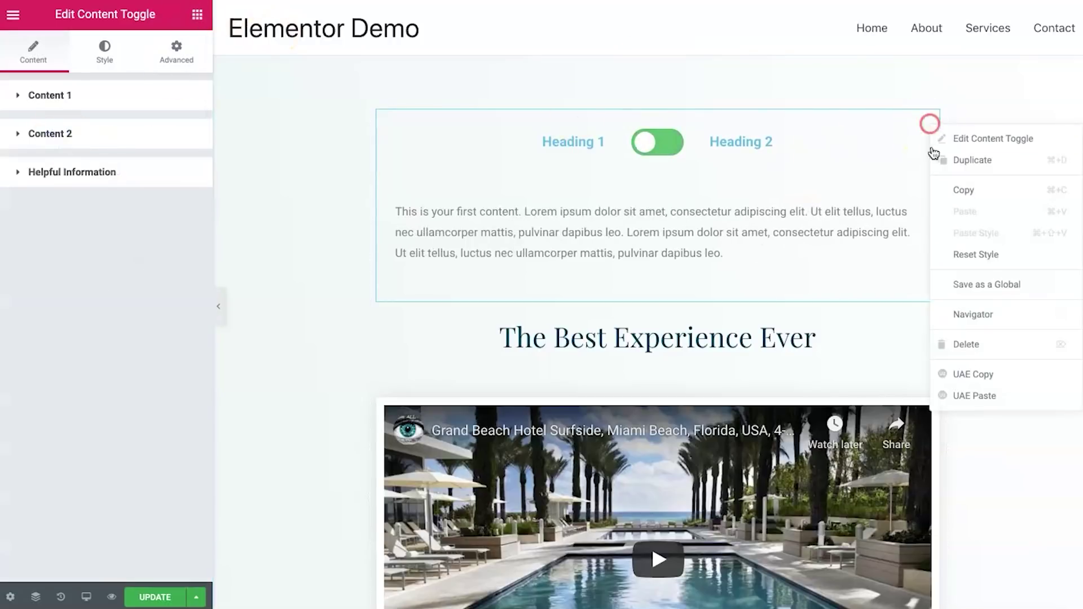
left_click(975, 345)
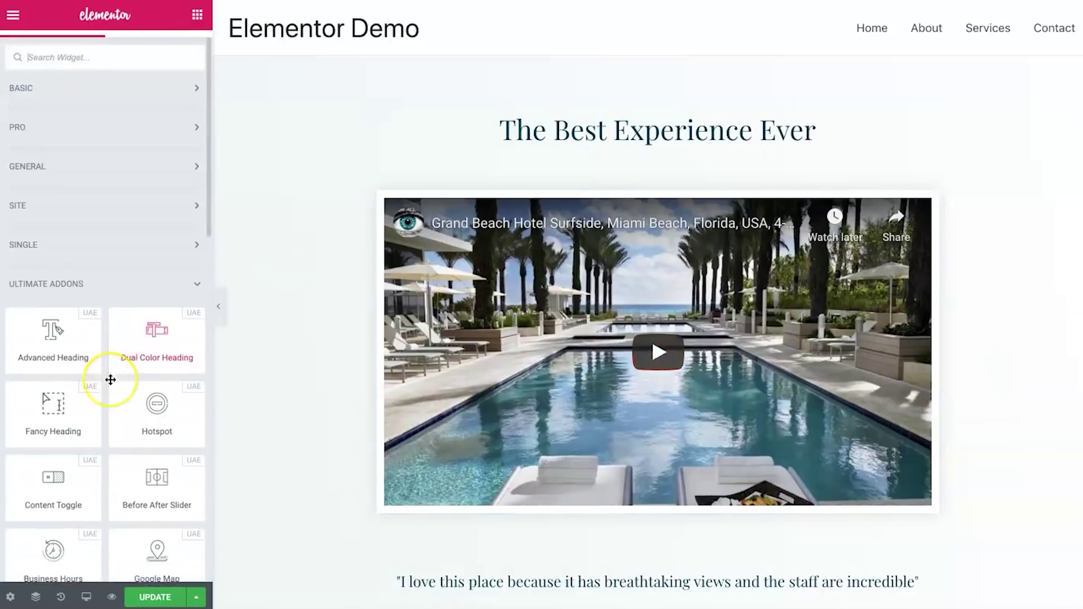
Step: Add a Modal Popup above the page title and preview its Click Me popup
scroll(111, 380, "down", 4)
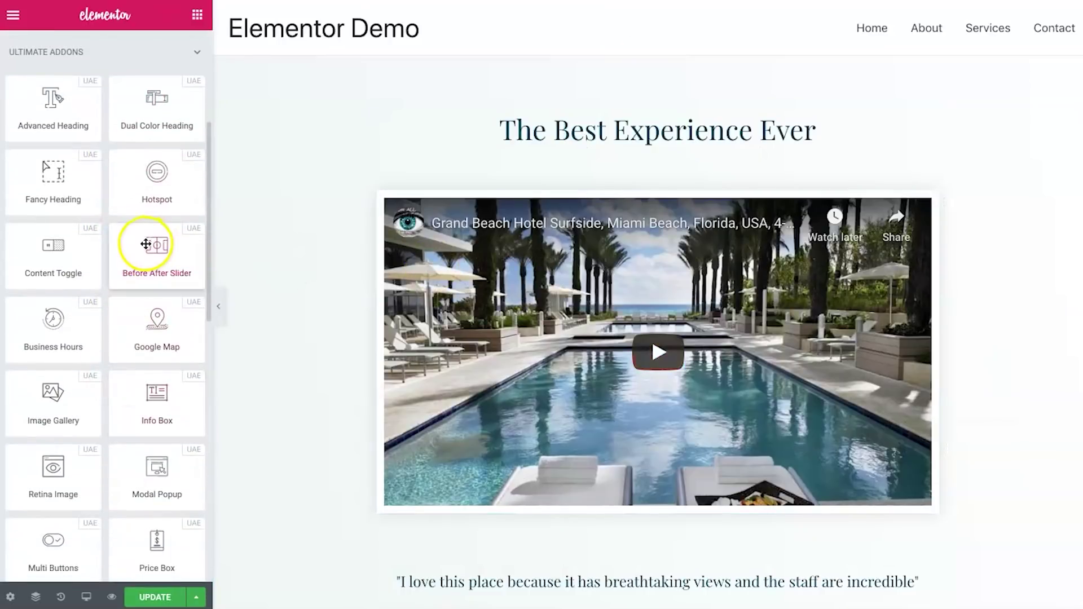
scroll(146, 244, "down", 2)
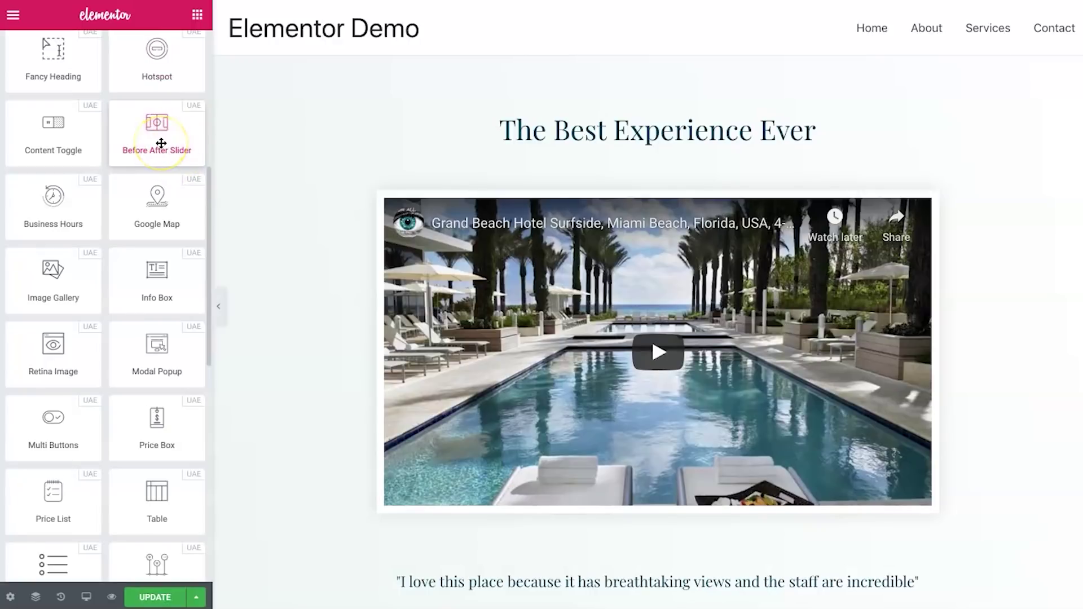
left_click_drag(157, 90, 152, 111)
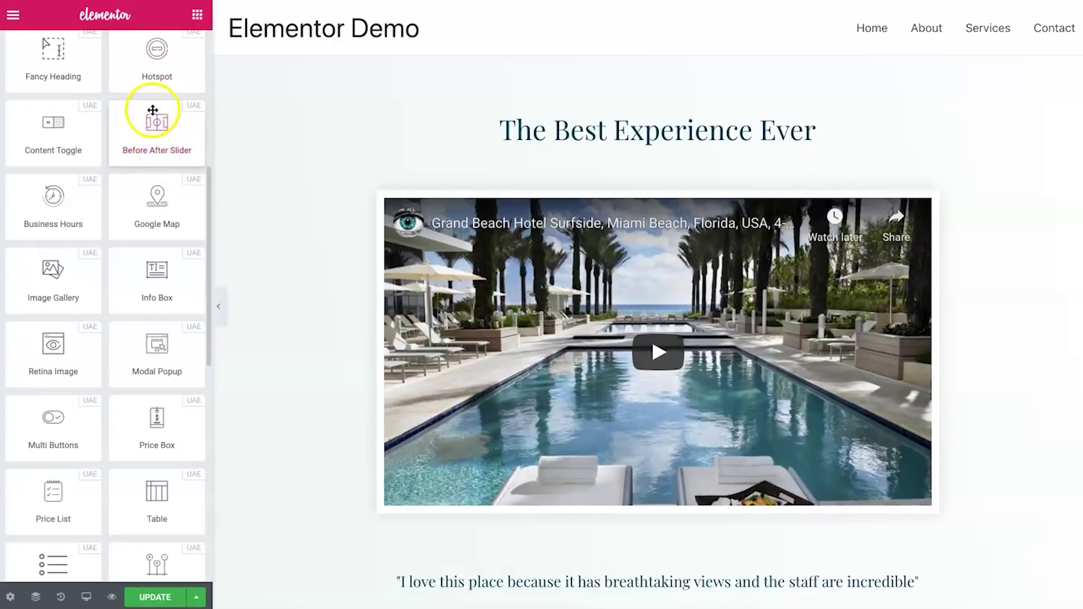
scroll(109, 271, "down", 2)
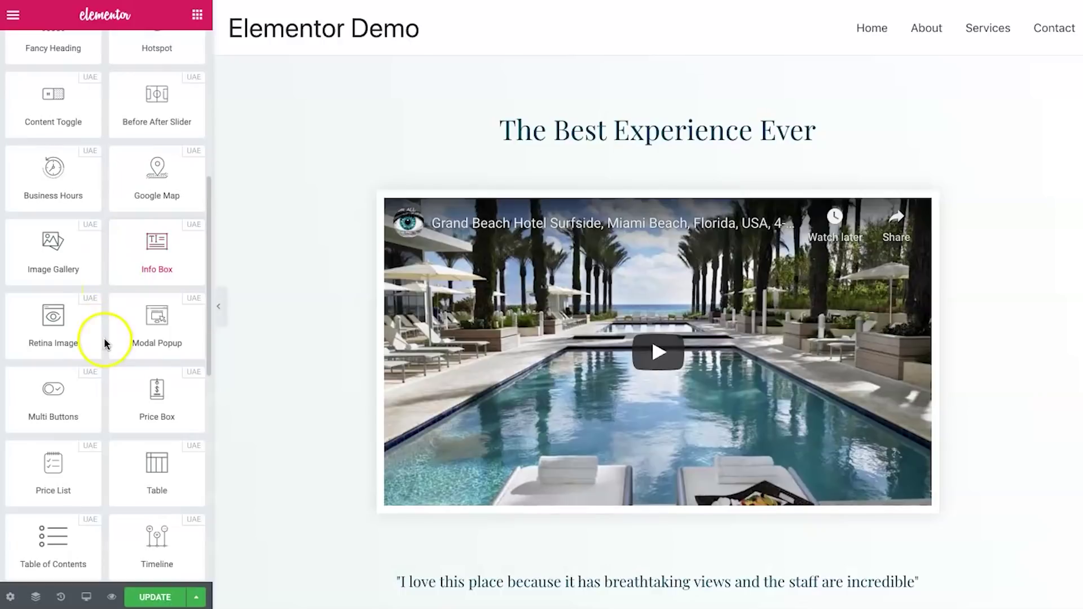
left_click_drag(190, 250, 623, 125)
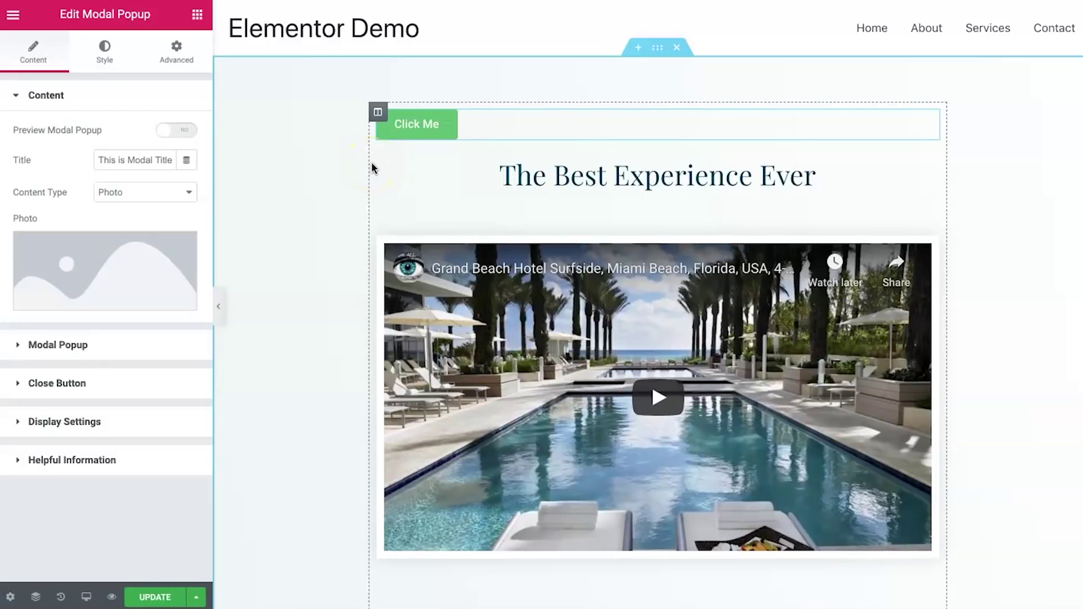
mouse_move(140, 280)
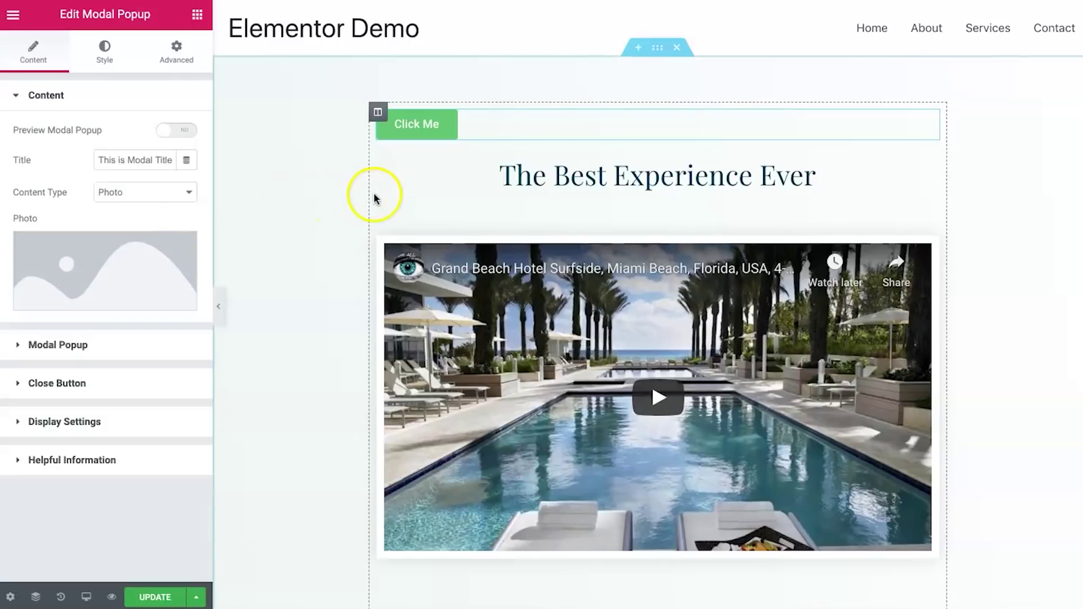
left_click(422, 126)
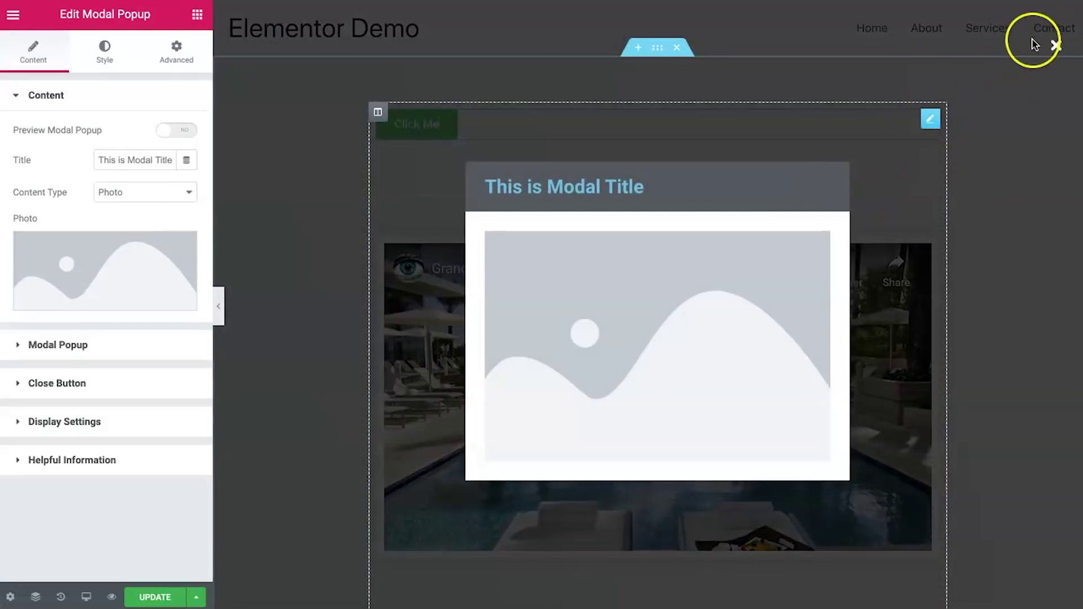
left_click(1055, 48)
Step: Keep the Fade in & Scale appear effect, centre-align the popup title, and return to the widget list
left_click(113, 346)
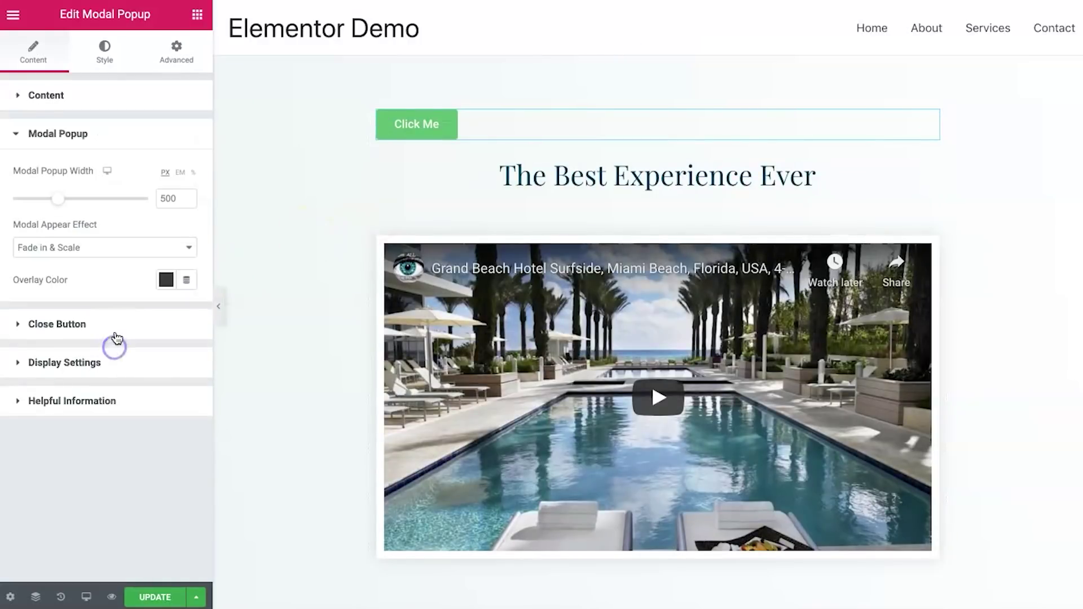
left_click(97, 257)
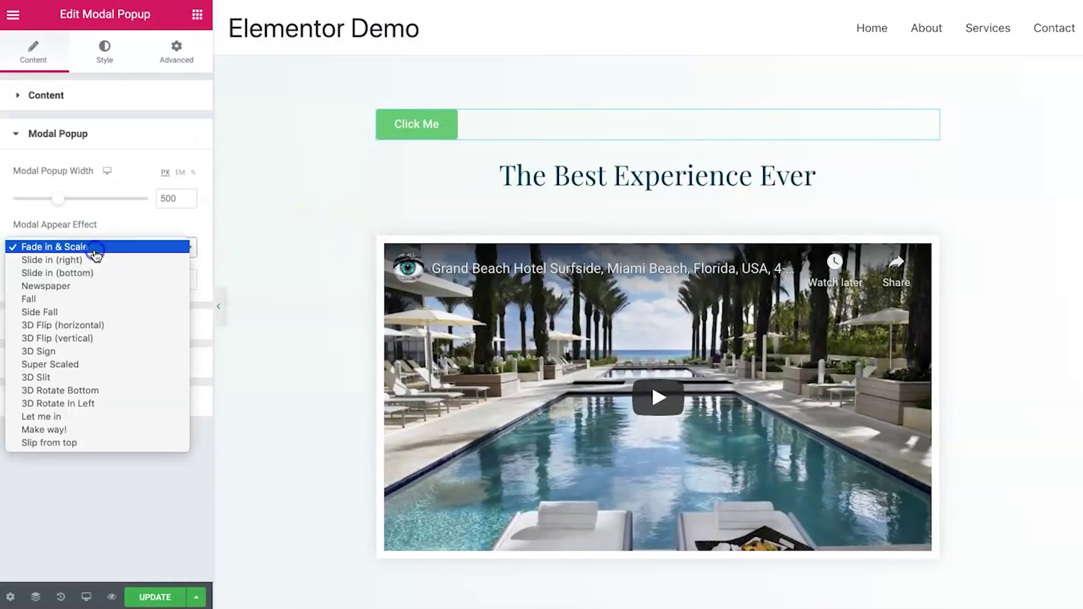
left_click(96, 248)
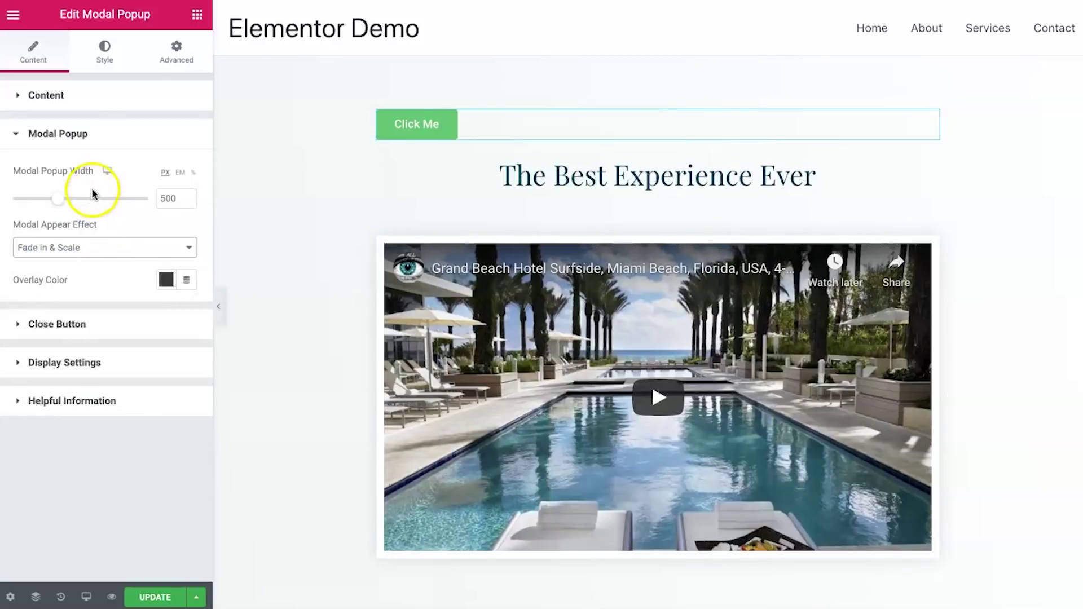
left_click(91, 138)
left_click(105, 62)
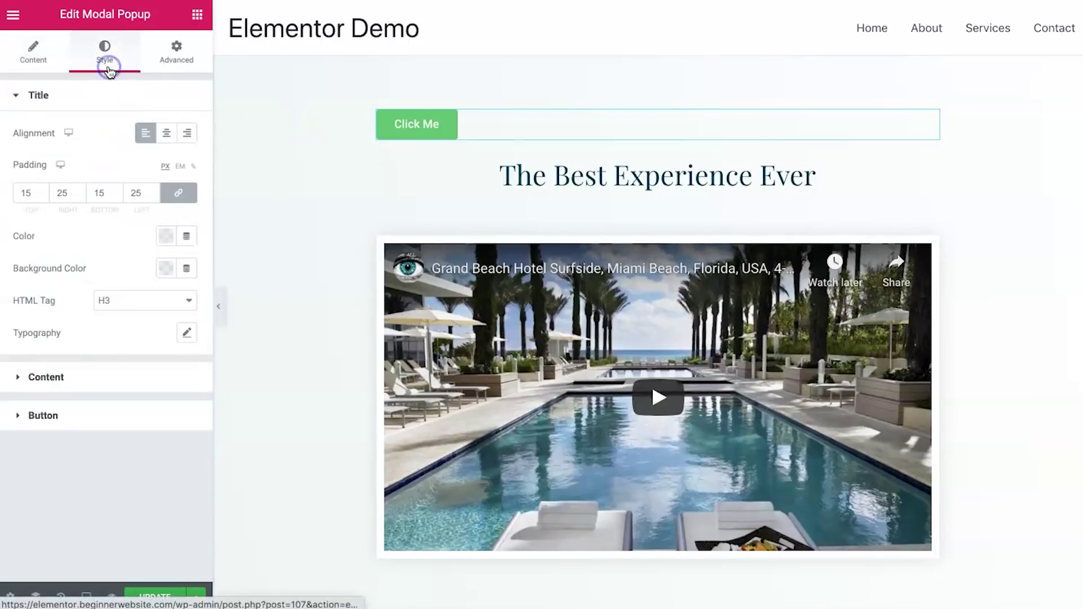
left_click(167, 135)
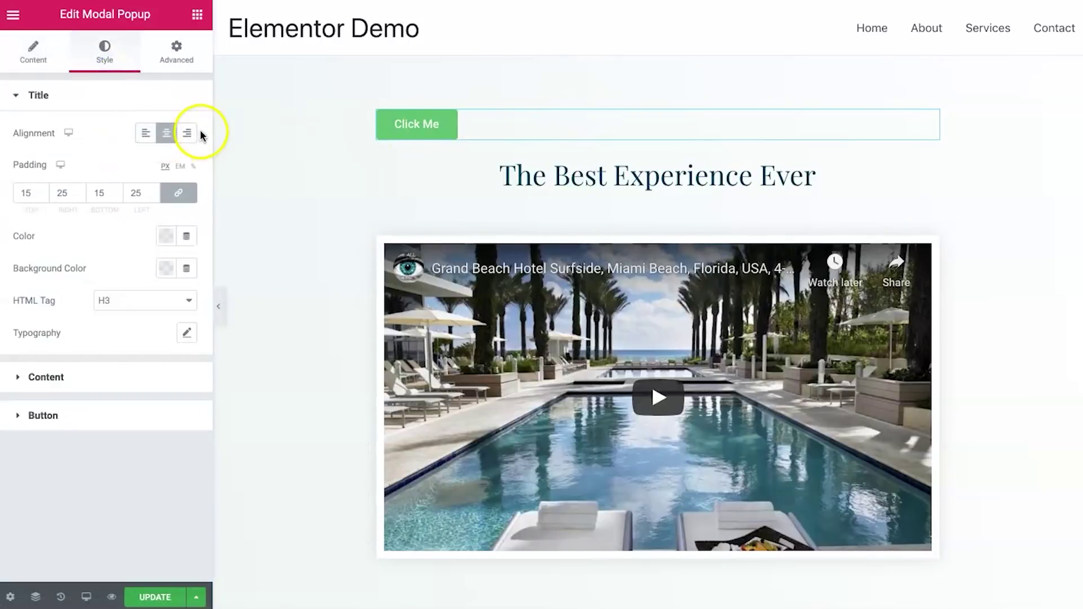
left_click(37, 52)
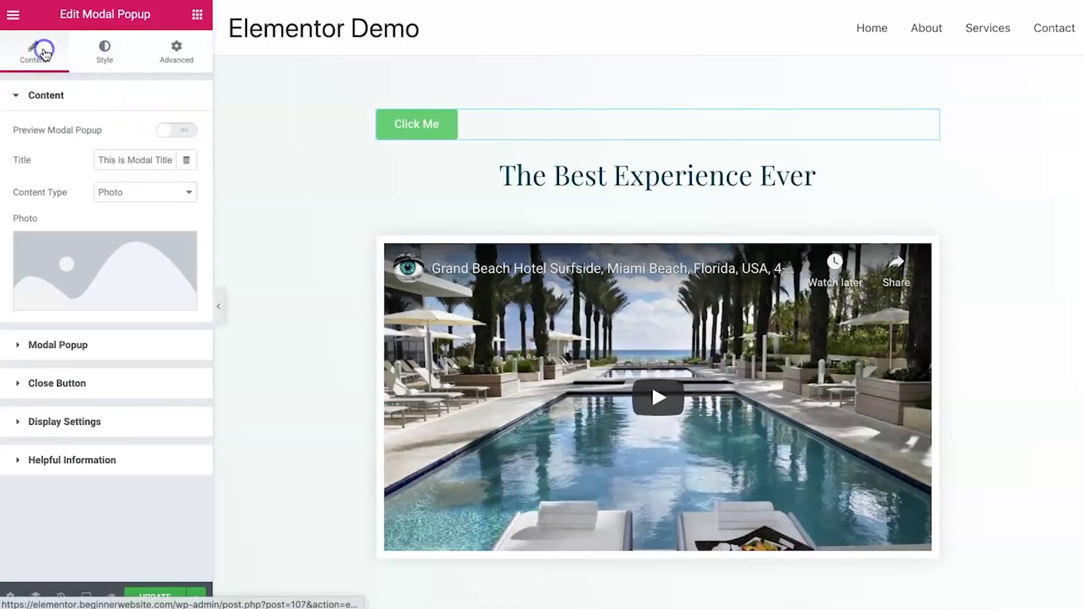
left_click(188, 20)
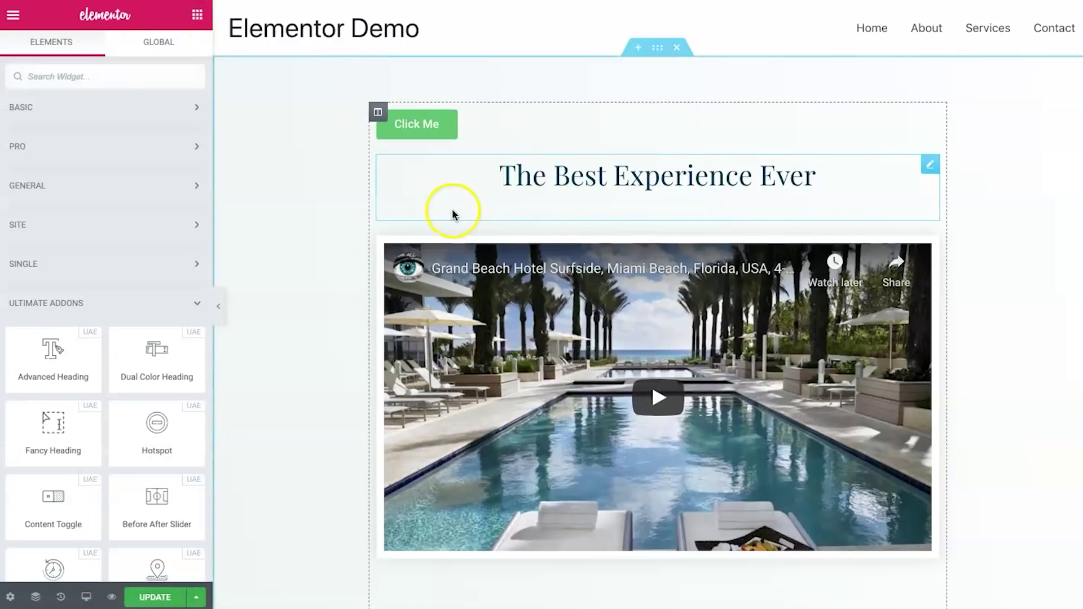
scroll(175, 389, "down", 2)
scroll(175, 388, "down", 1)
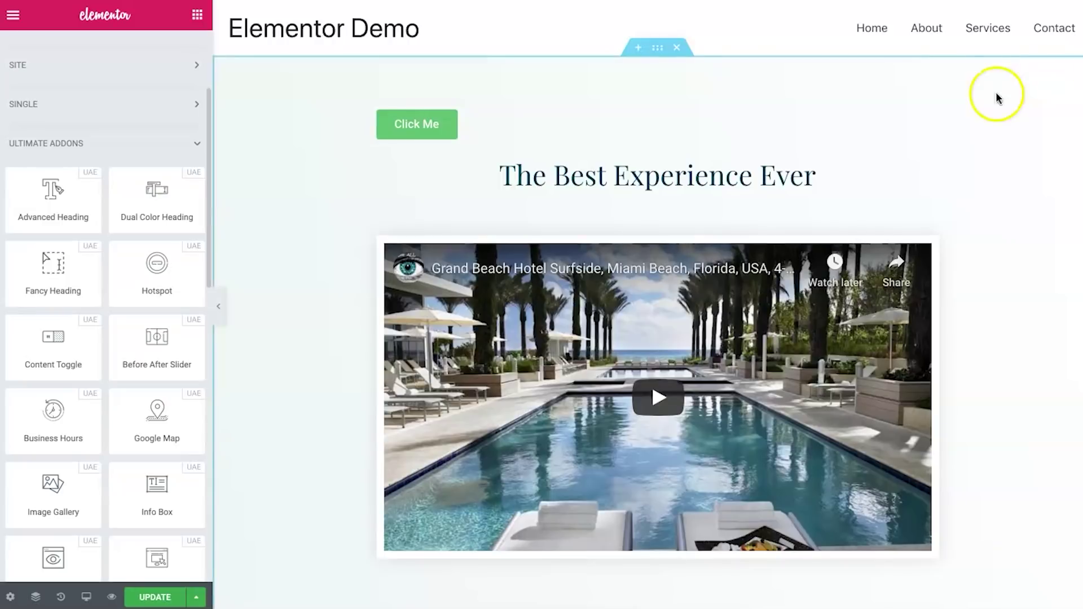
right_click(926, 120)
Step: Delete the Click Me popup section and insert a UAE Marketing Button at the page top
left_click(963, 341)
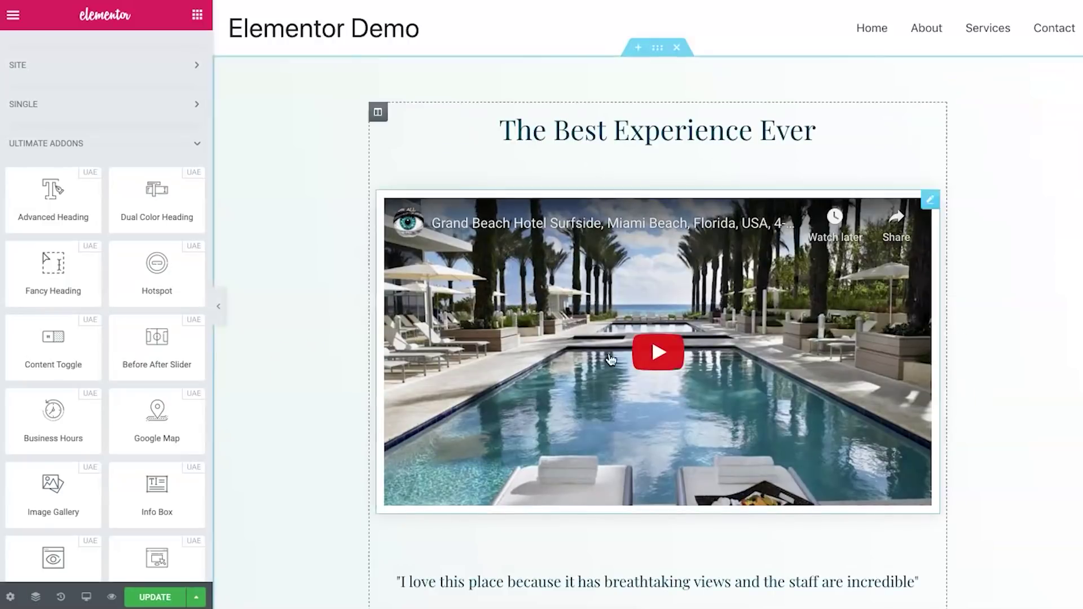
scroll(133, 500, "down", 5)
scroll(133, 500, "down", 1)
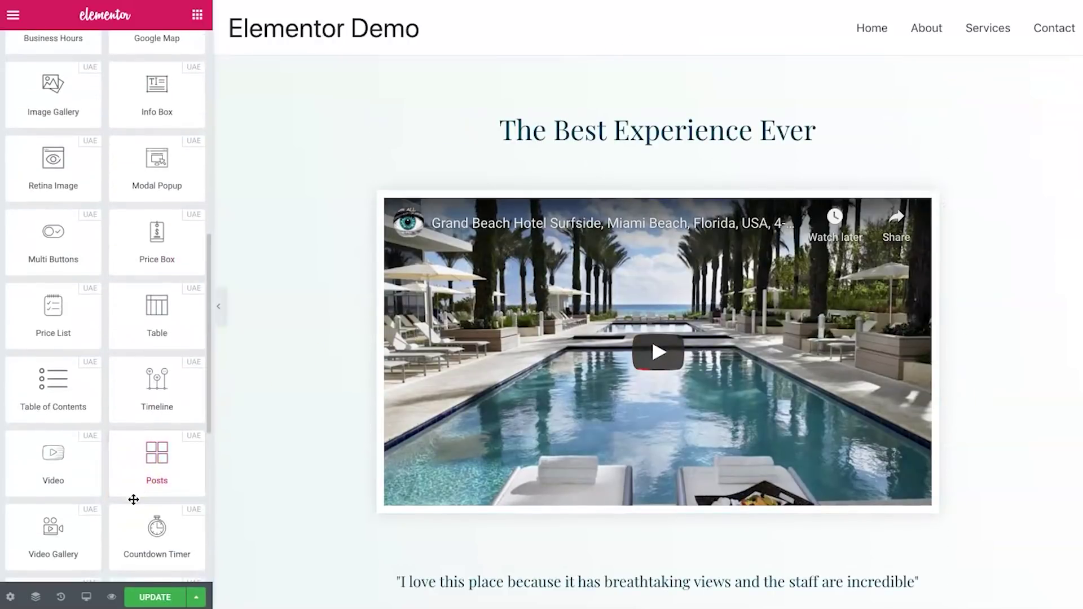
scroll(77, 468, "up", 1)
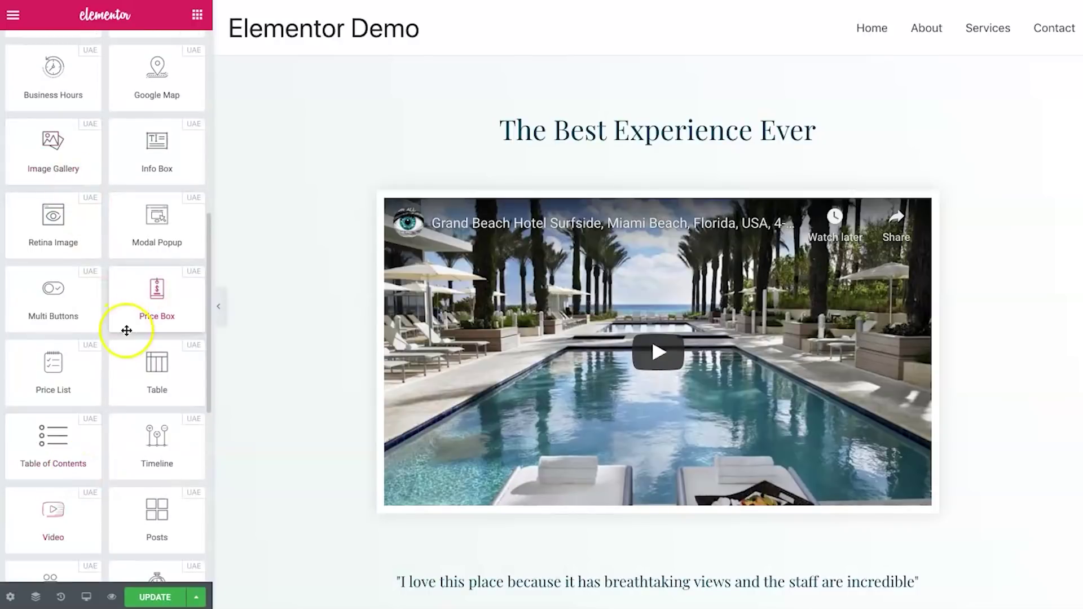
scroll(126, 330, "down", 5)
scroll(127, 331, "down", 3)
left_click_drag(61, 326, 696, 113)
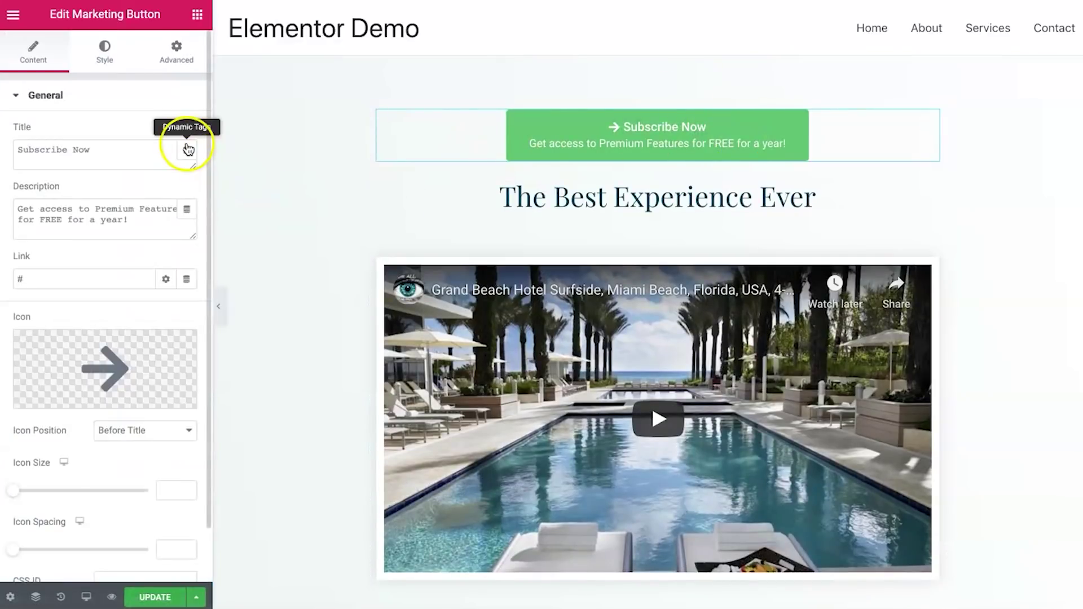
Step: Set the button to 'Get Access Now' with description 'Plus Get All My Bonuses', then delete it
left_click(103, 166)
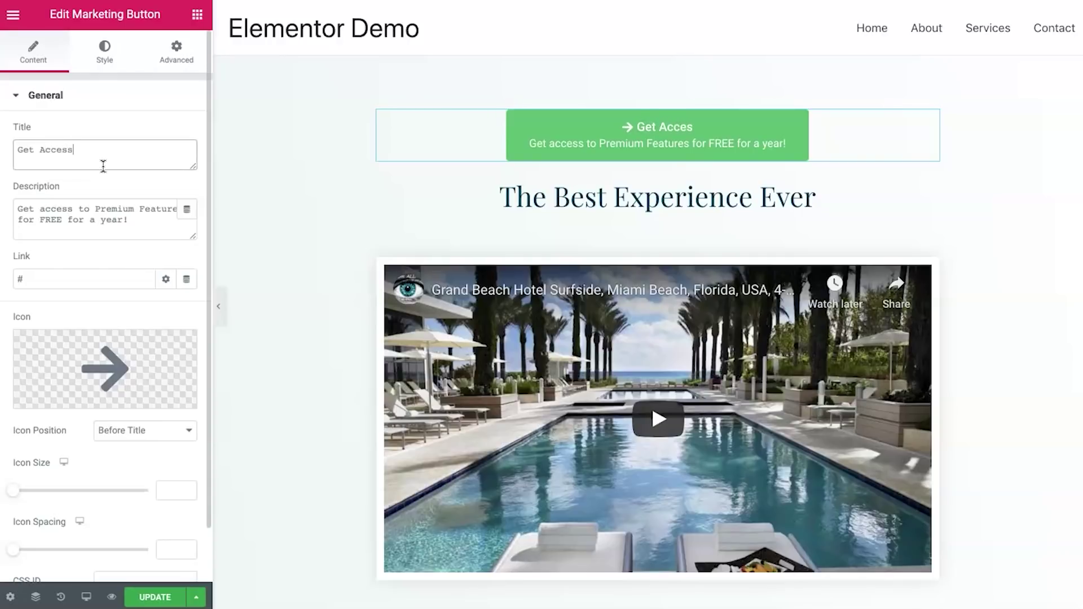
triple_click(79, 221)
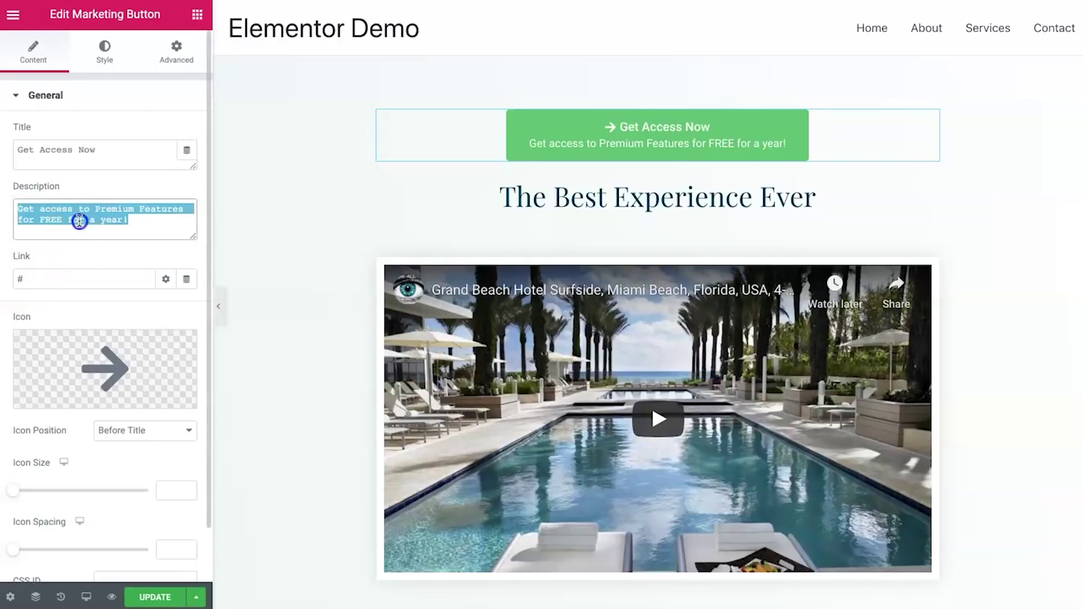
type("Plus Get All My Bonuses")
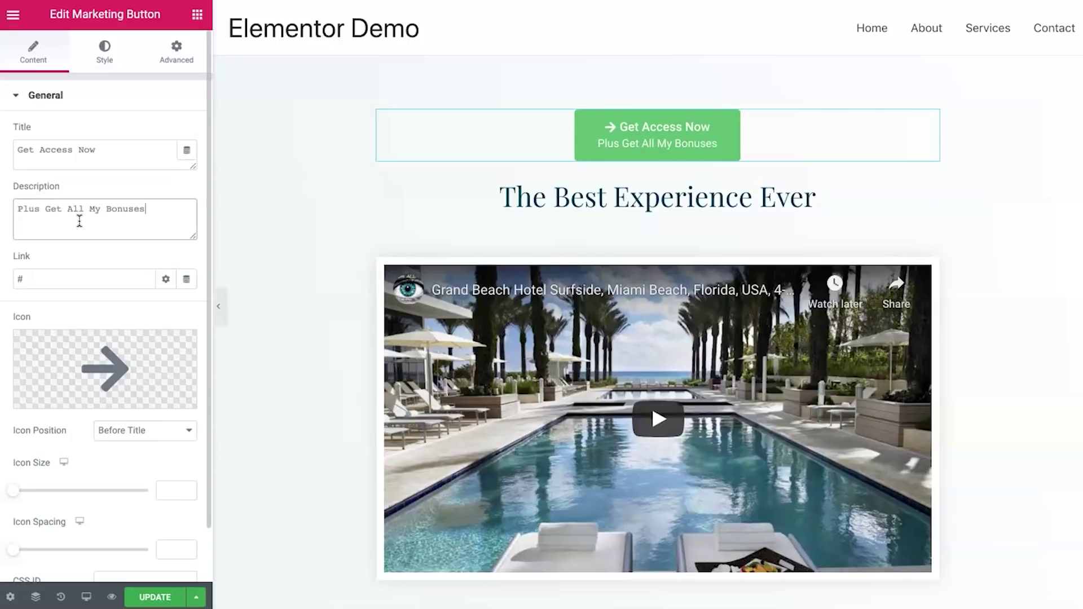
left_click(107, 45)
left_click(119, 136)
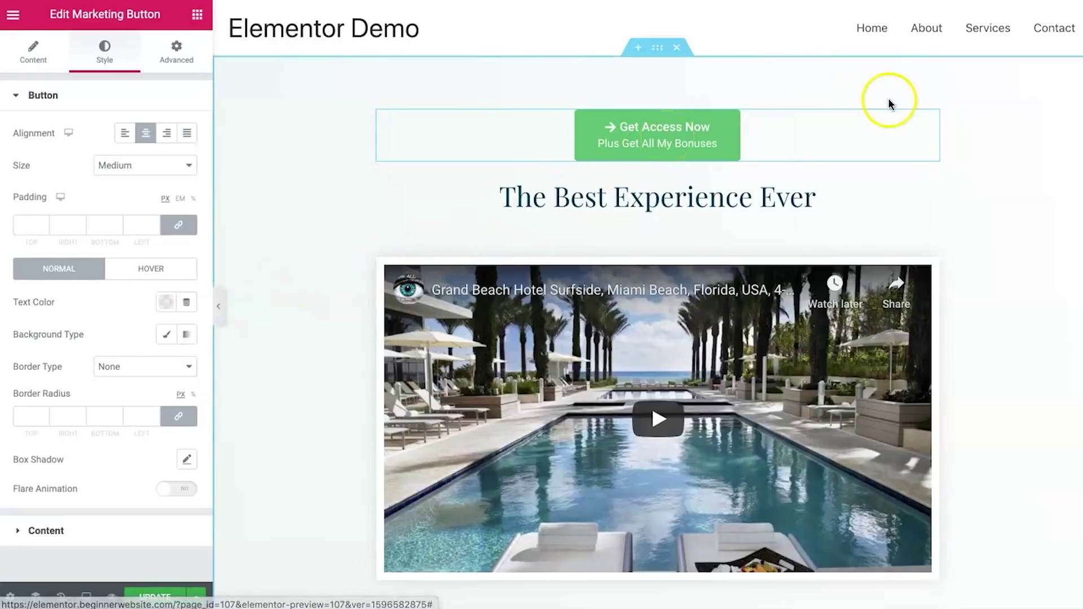
right_click(931, 119)
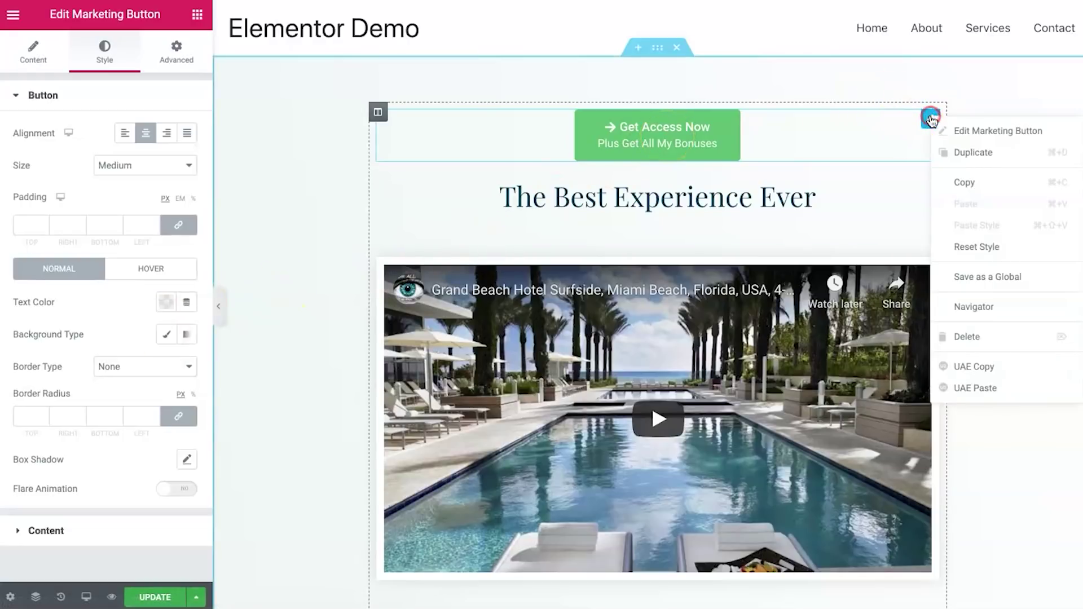
left_click(963, 337)
scroll(167, 260, "down", 10)
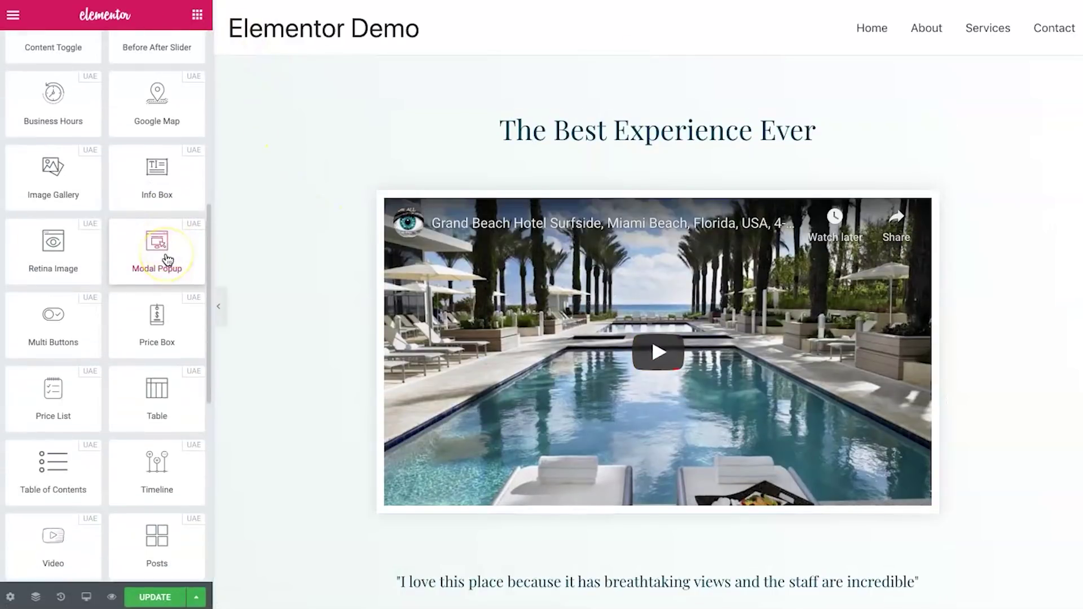
left_click_drag(154, 321, 634, 113)
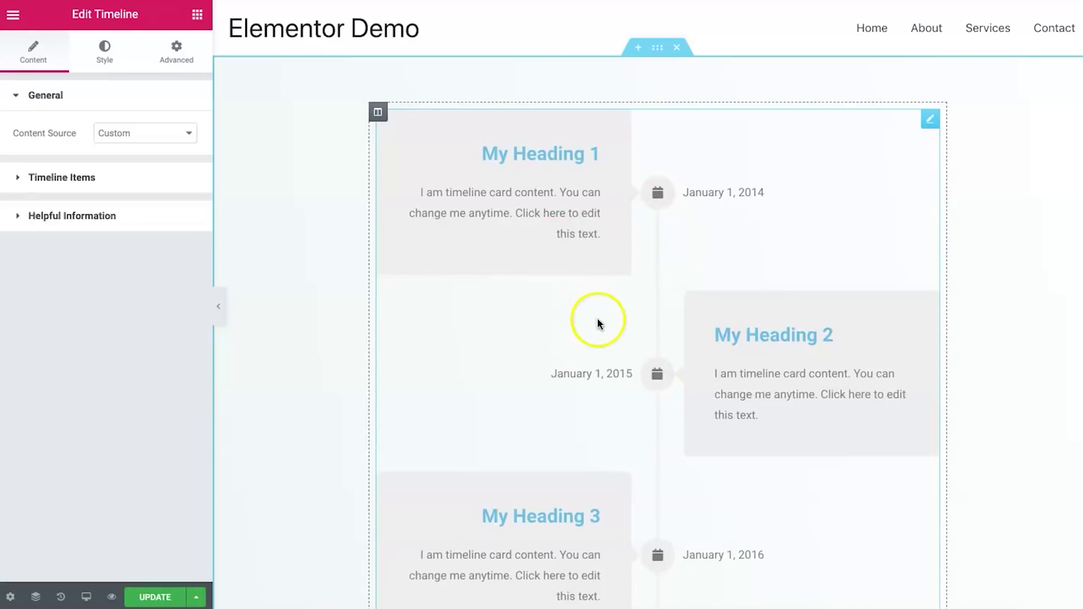
scroll(552, 398, "down", 4)
scroll(552, 398, "up", 4)
scroll(552, 398, "down", 8)
scroll(551, 395, "down", 4)
scroll(550, 395, "up", 10)
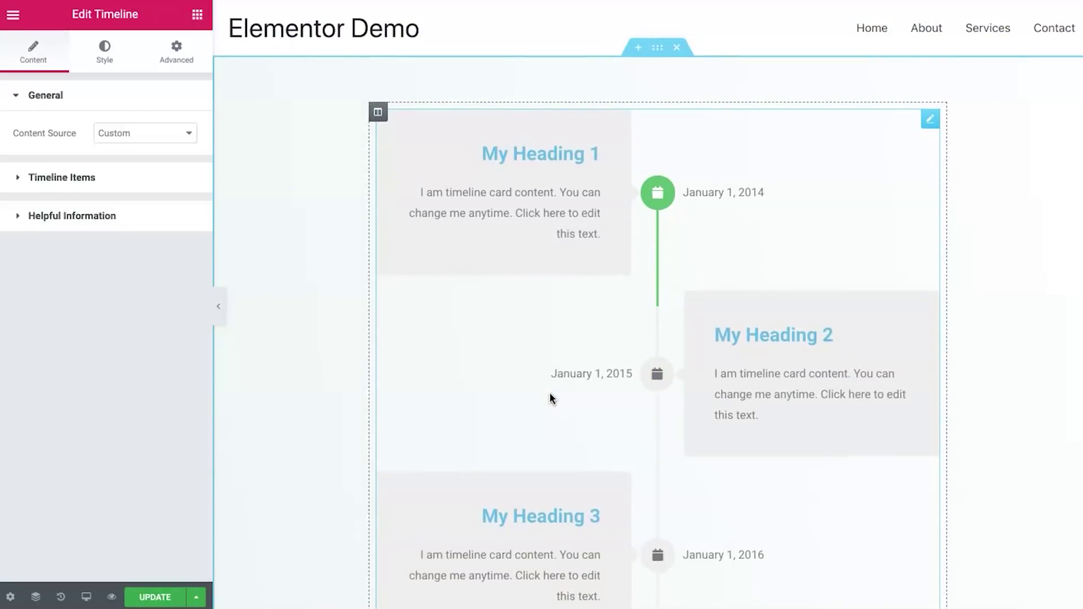
scroll(549, 398, "down", 8)
scroll(550, 398, "up", 8)
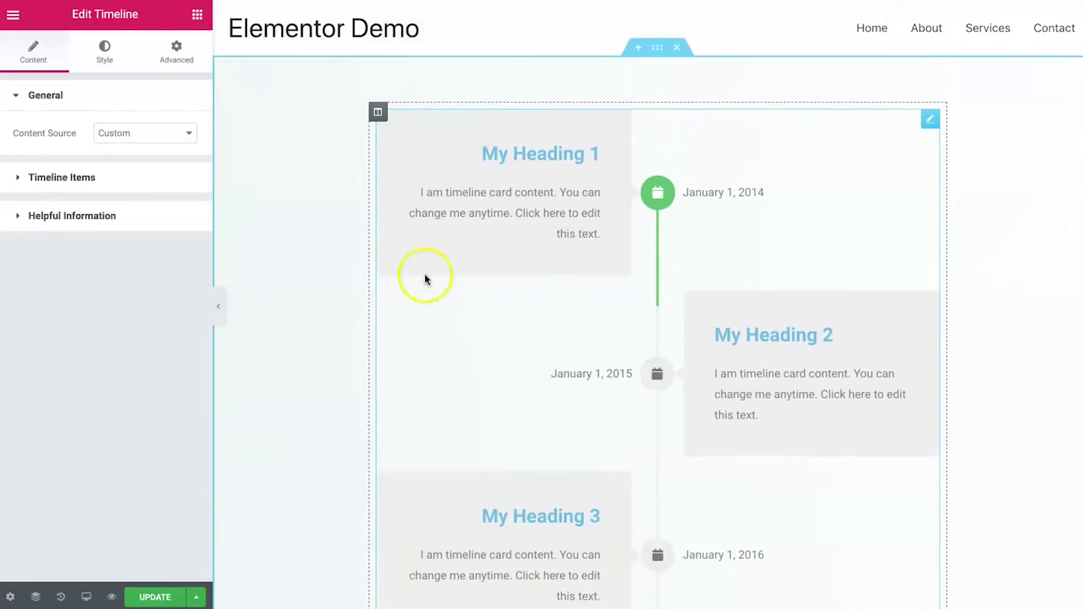
right_click(930, 121)
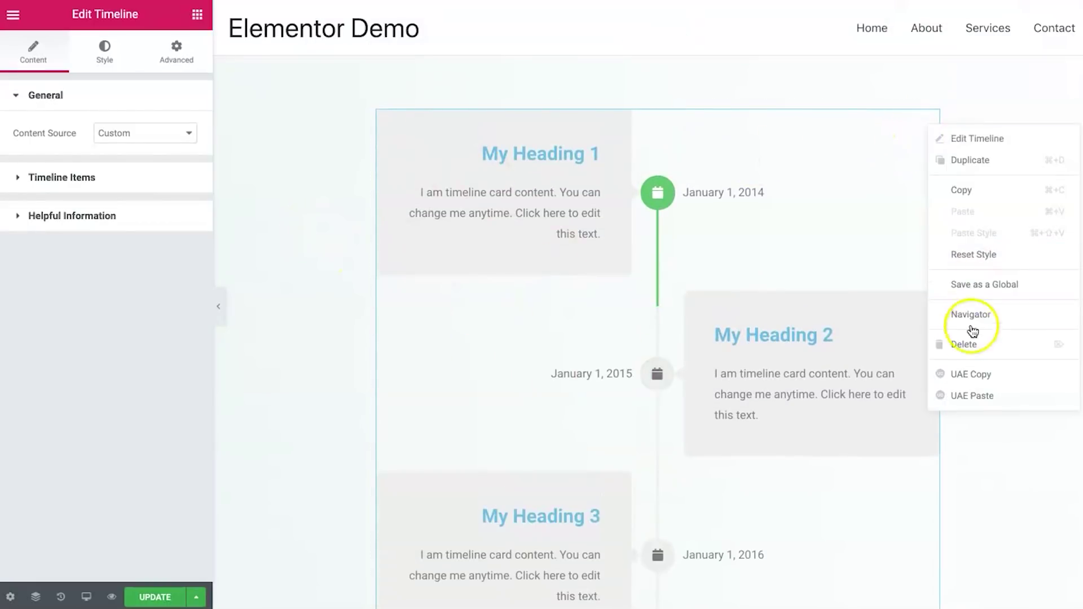
left_click(967, 344)
scroll(163, 237, "down", 5)
scroll(162, 243, "down", 7)
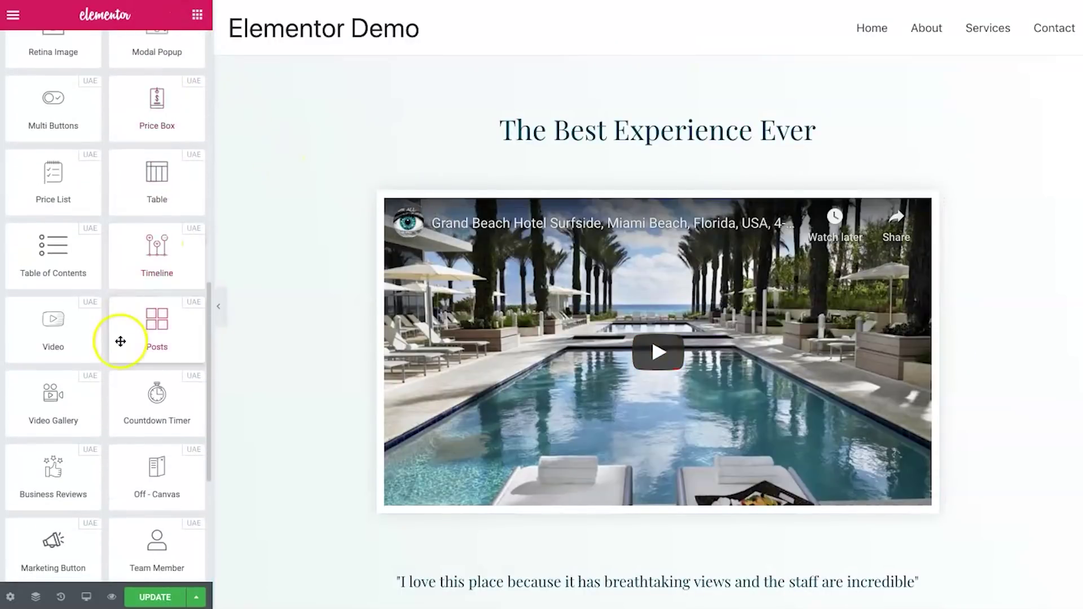
scroll(120, 341, "down", 3)
scroll(121, 342, "down", 1)
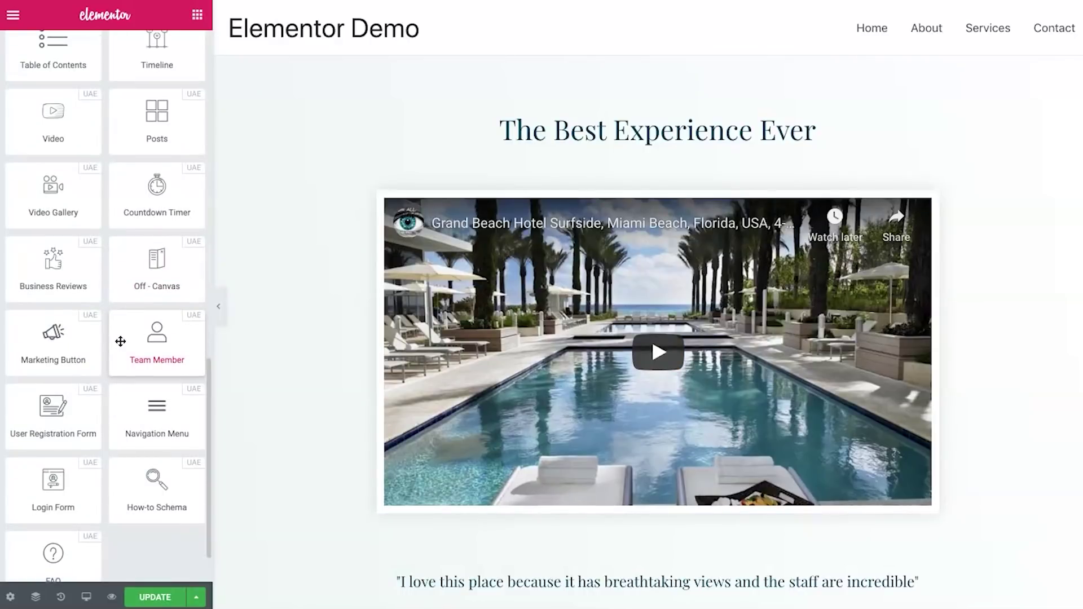
scroll(120, 342, "up", 3)
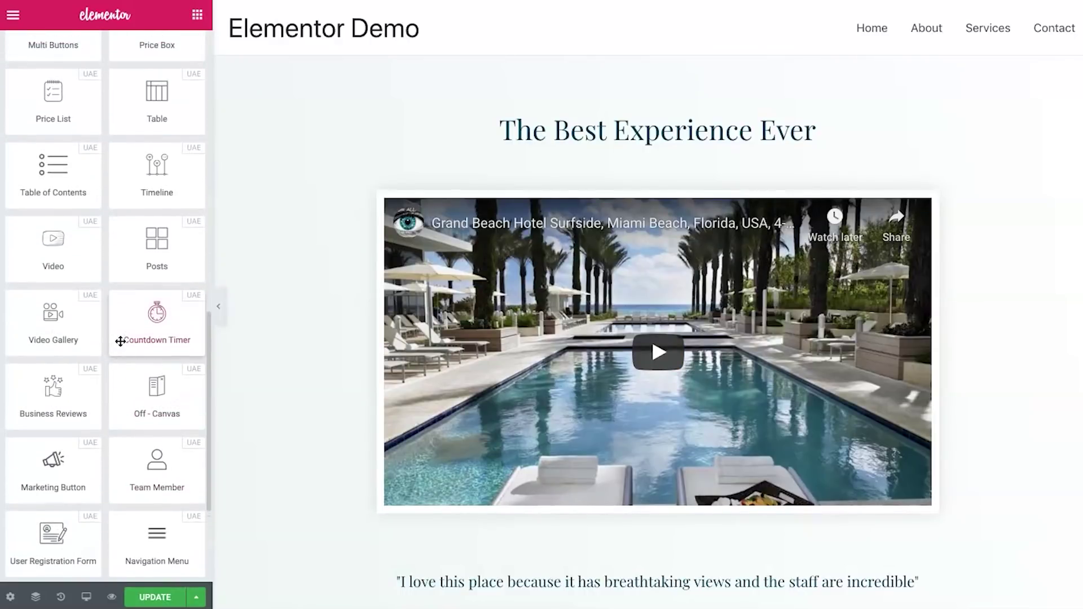
Step: Add a UAE Video widget above the original and paste the hotel pool video's YouTube link into it
left_click(69, 269)
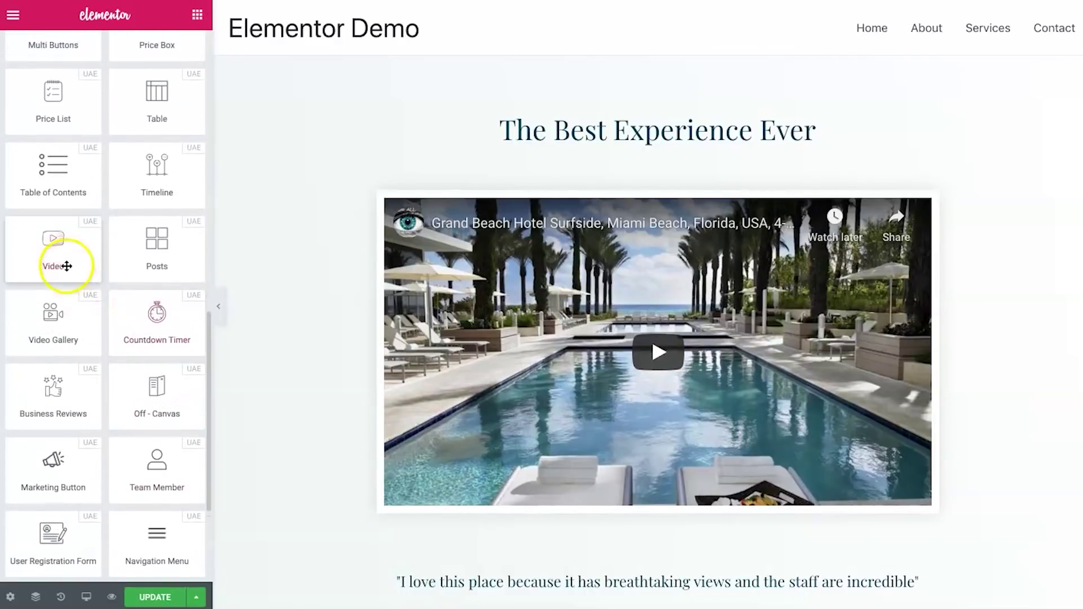
left_click_drag(53, 253, 621, 156)
scroll(891, 310, "down", 5)
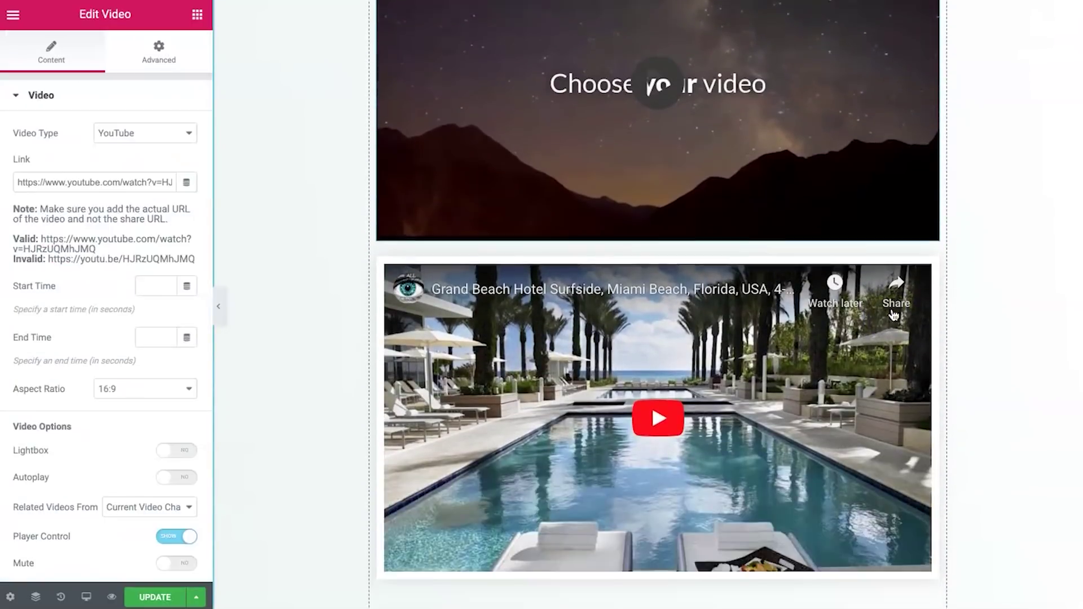
left_click_drag(903, 282, 961, 244)
left_click(931, 243)
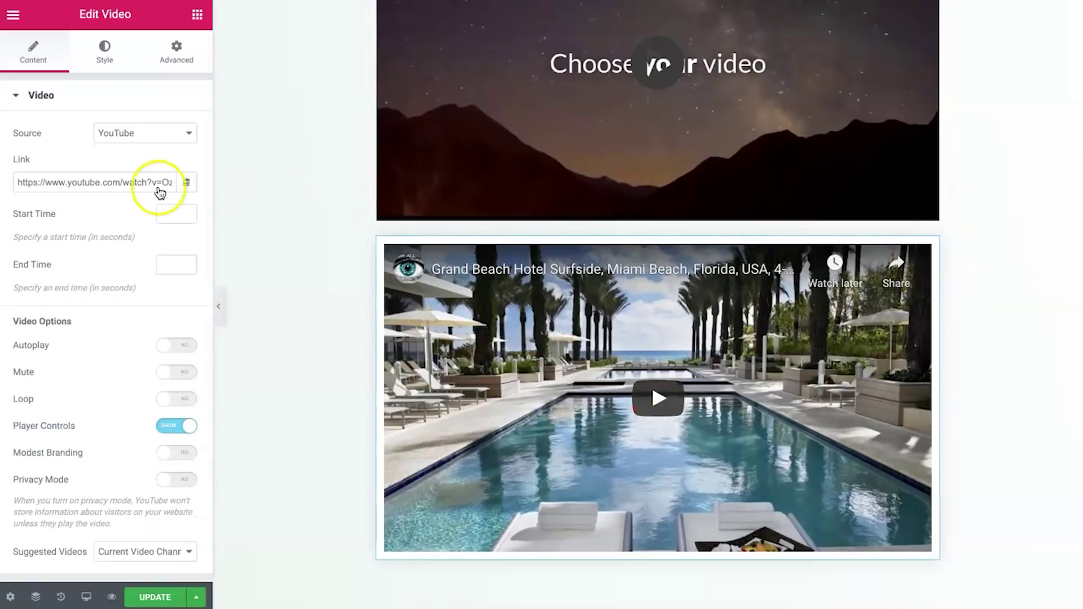
triple_click(132, 182)
scroll(774, 232, "up", 4)
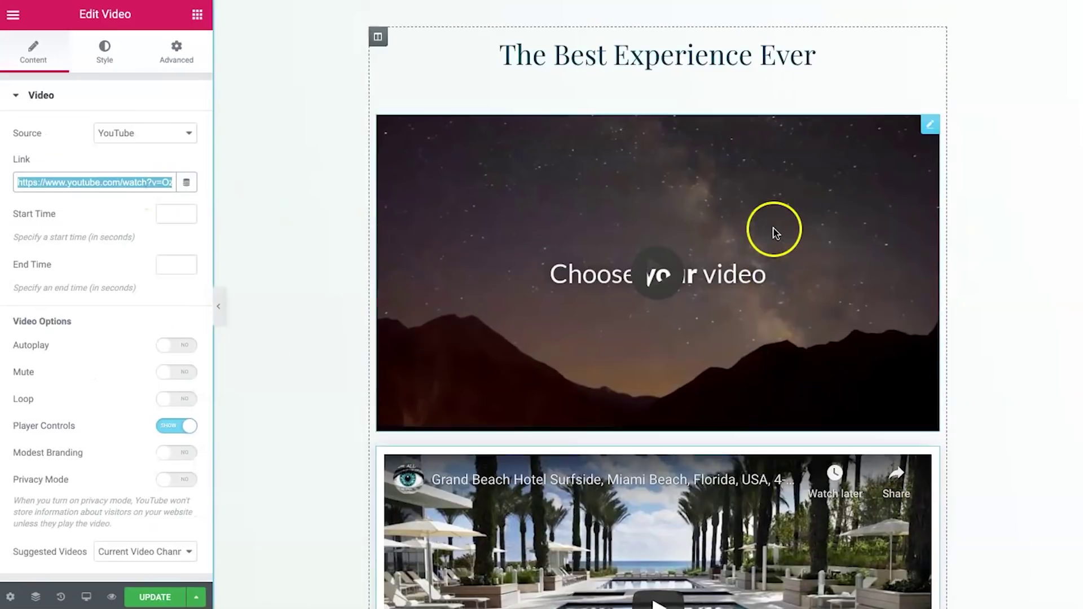
left_click(931, 125)
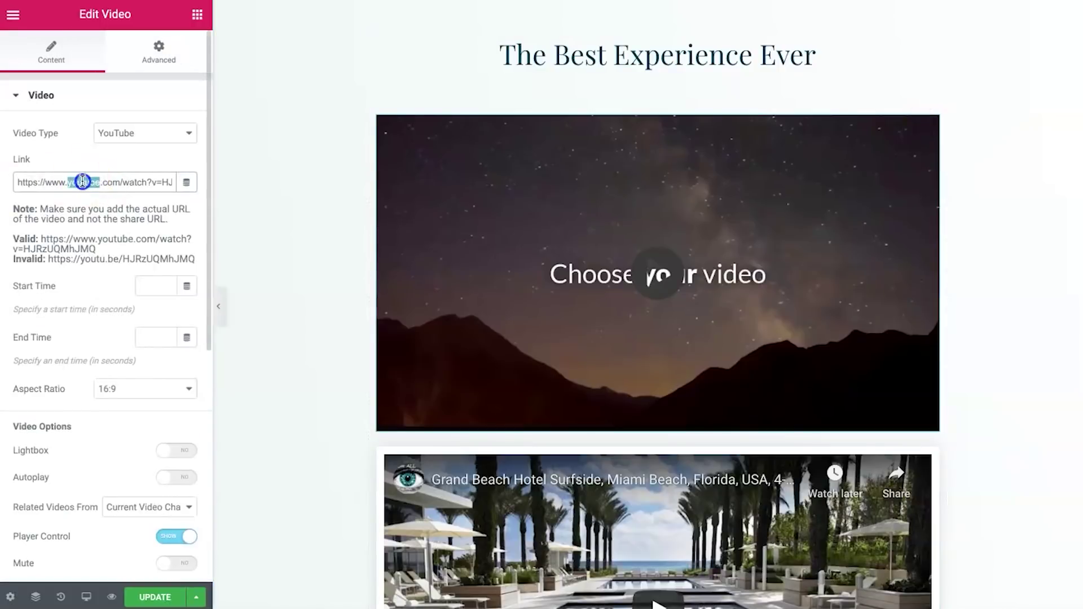
triple_click(82, 182)
type("https://www.youtube.com/watch?v=OzAct1hK45Y")
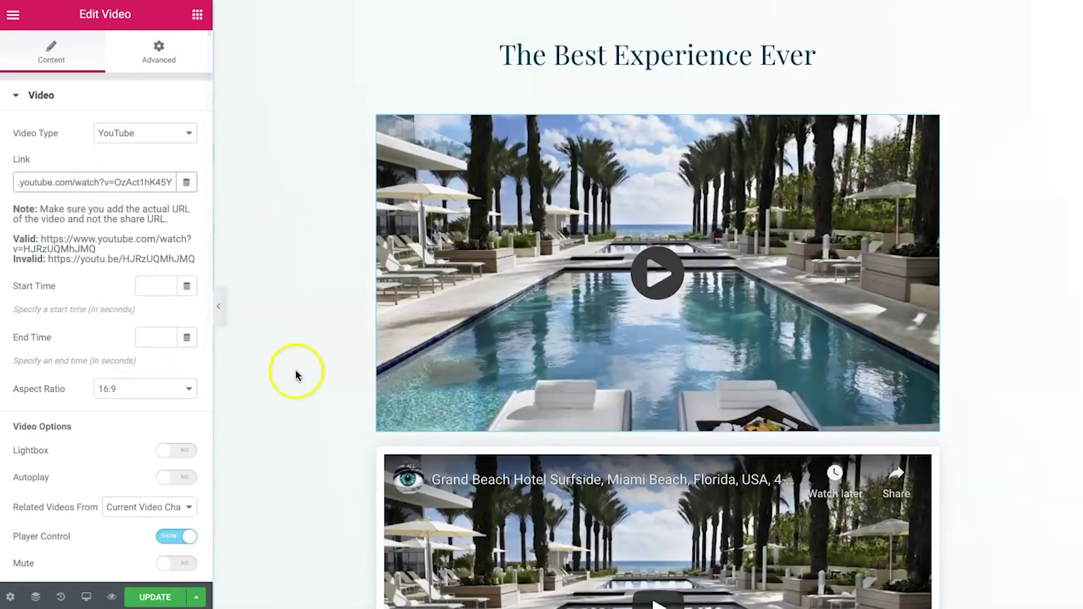
scroll(165, 433, "down", 3)
Step: Turn on Sticky Video for the pool video and scroll the page to test it
scroll(166, 433, "down", 5)
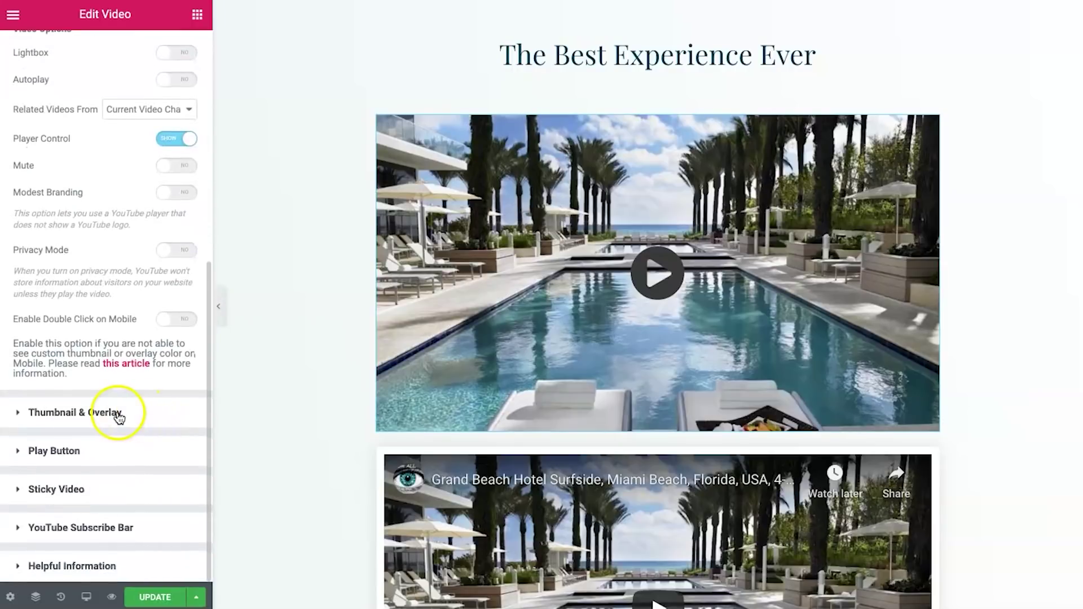
left_click(83, 488)
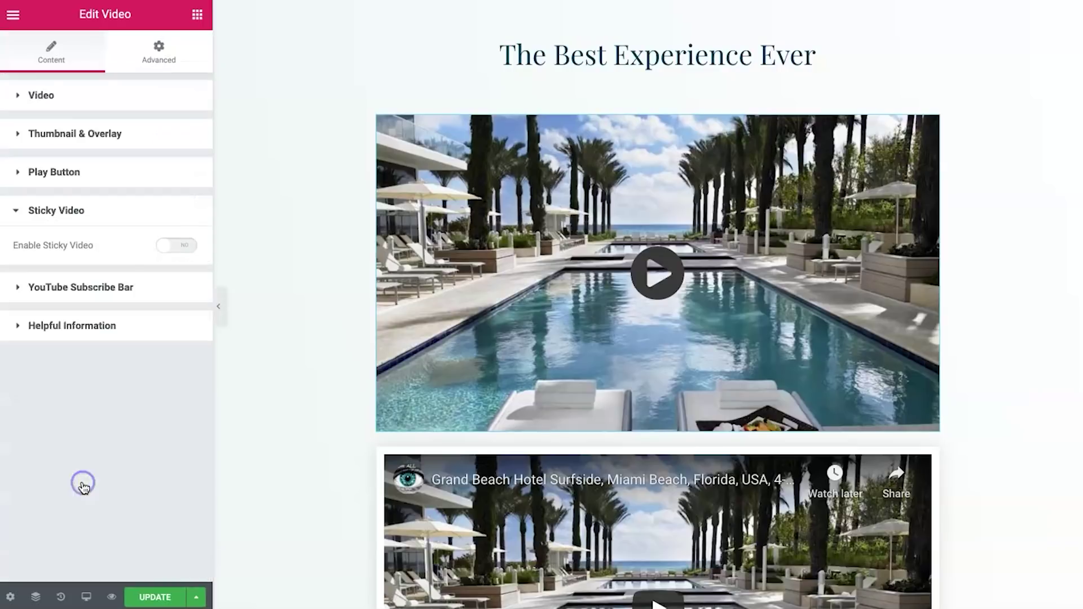
left_click(183, 249)
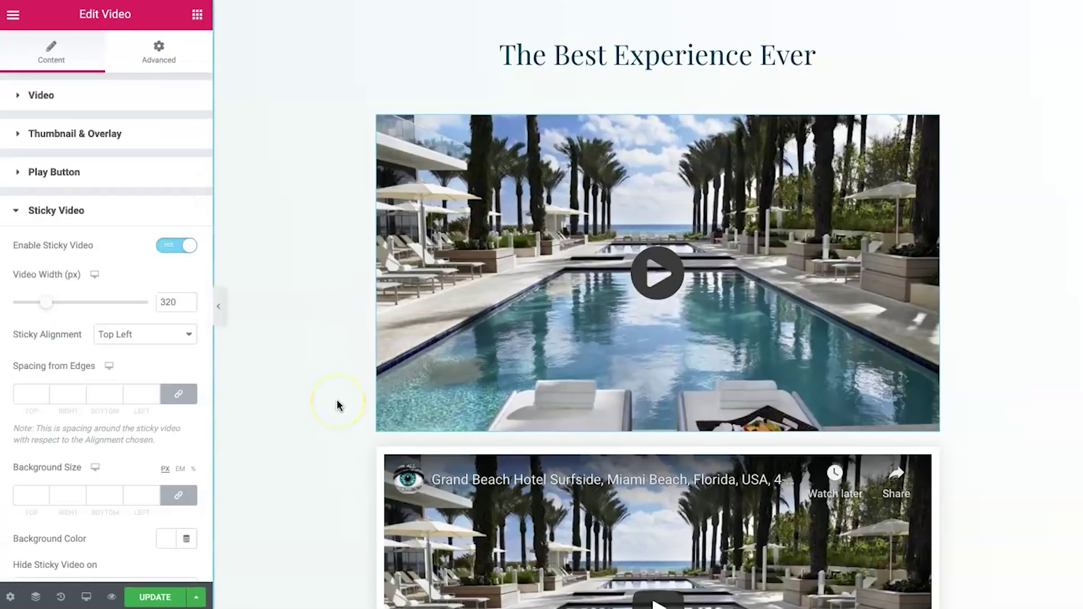
scroll(337, 405, "down", 10)
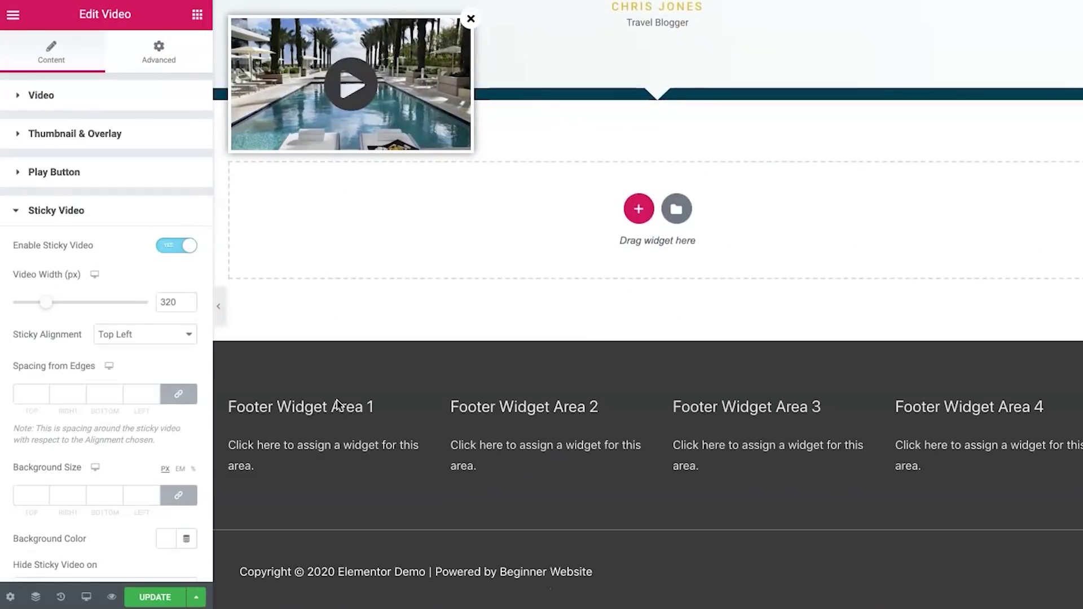
scroll(336, 405, "up", 10)
scroll(338, 384, "down", 5)
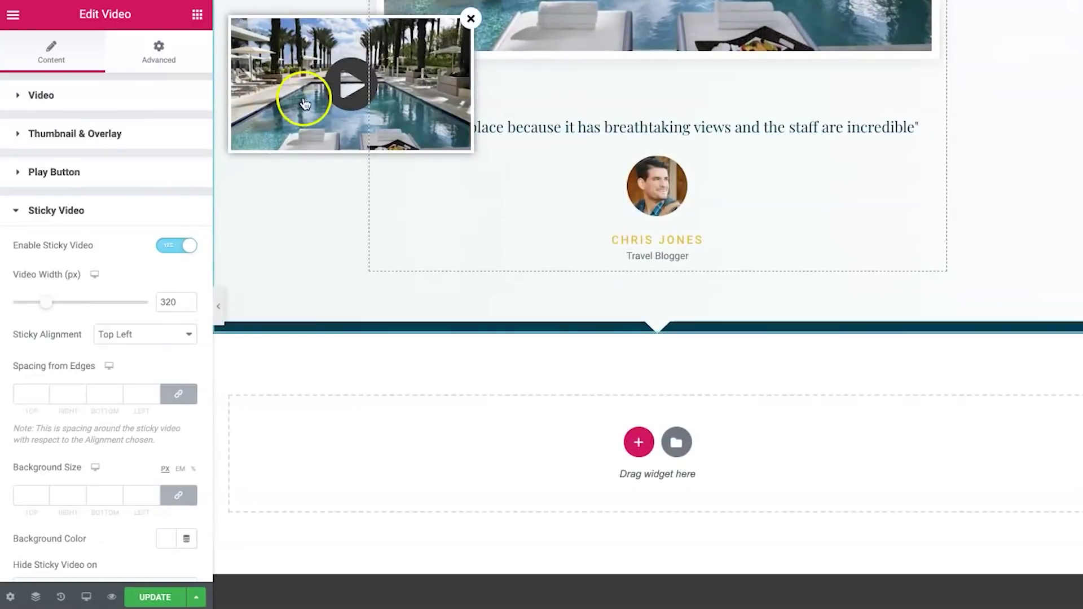
scroll(328, 147, "up", 5)
scroll(326, 146, "down", 5)
scroll(327, 148, "up", 5)
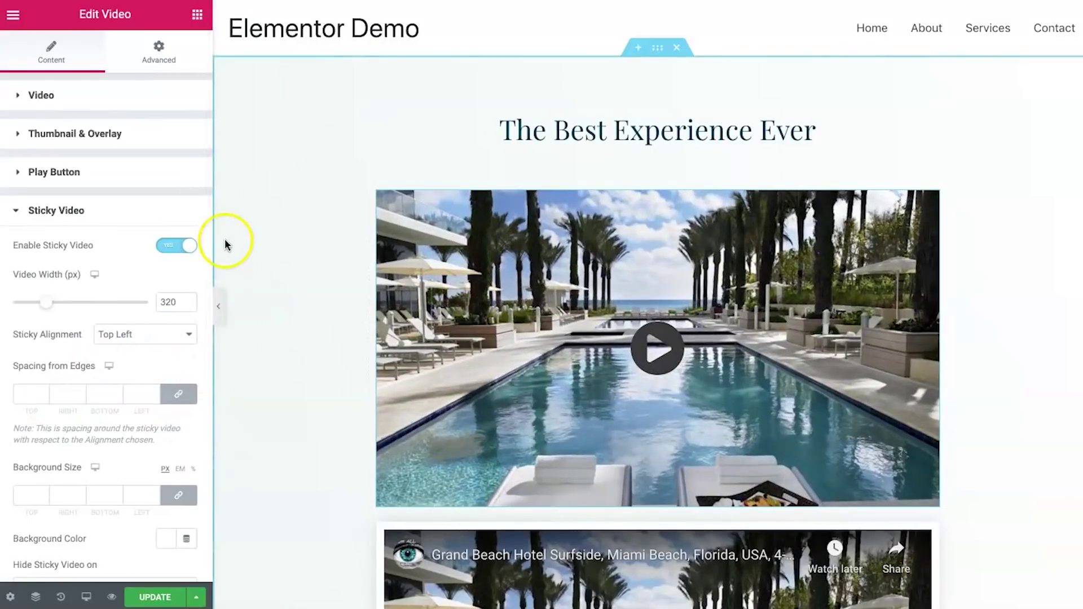
Step: Set Sticky Alignment to Bottom Right, test by scrolling, then switch Sticky Video off
left_click(160, 330)
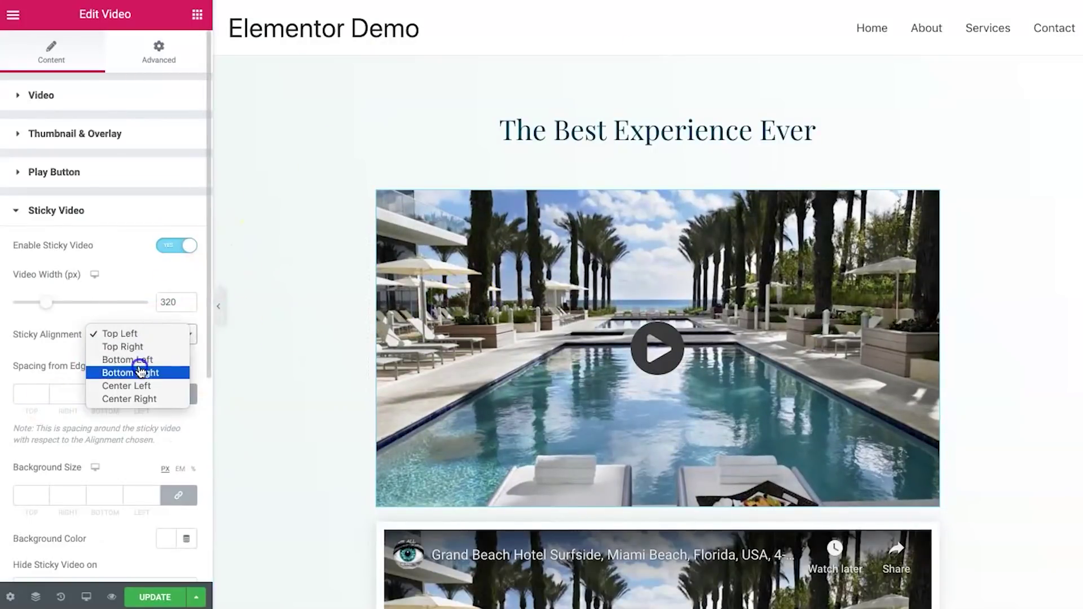
key("Escape")
key("Down")
key("Down")
key("Down")
scroll(258, 419, "down", 8)
scroll(258, 419, "up", 8)
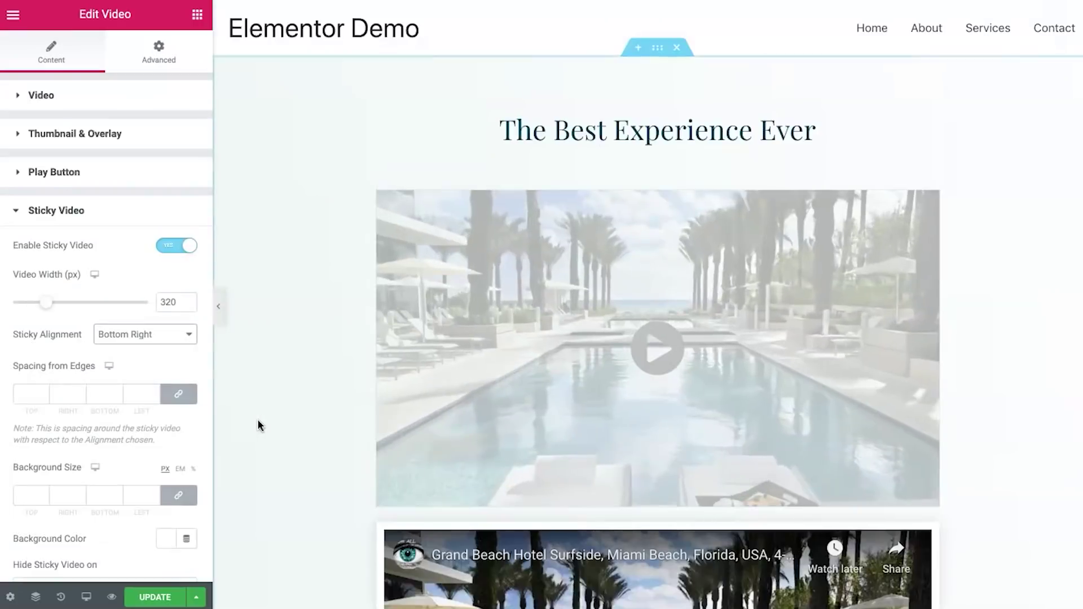
scroll(383, 440, "down", 8)
scroll(273, 424, "up", 8)
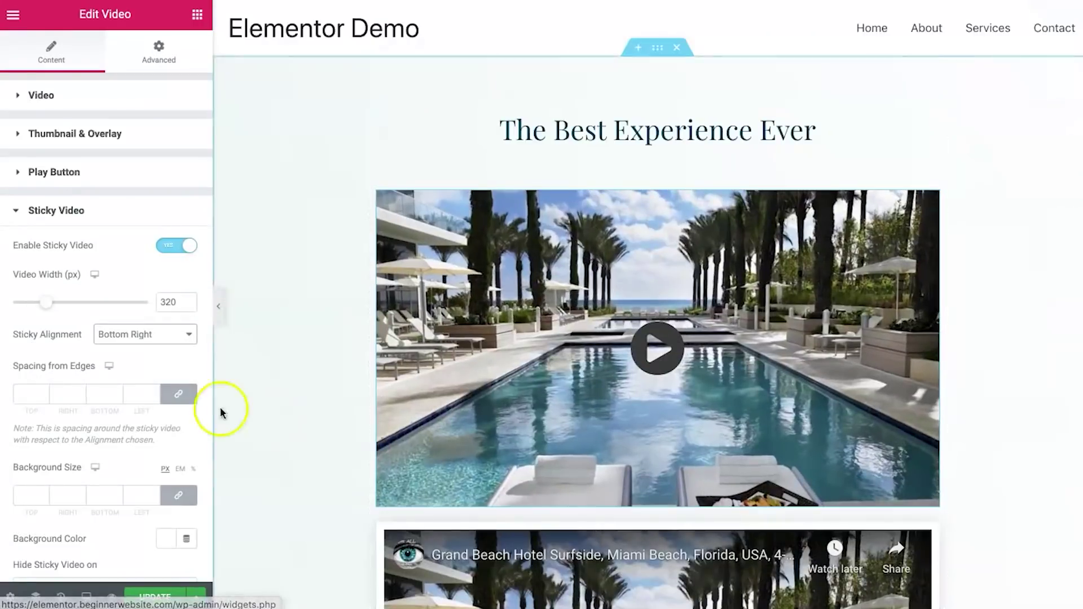
left_click(170, 244)
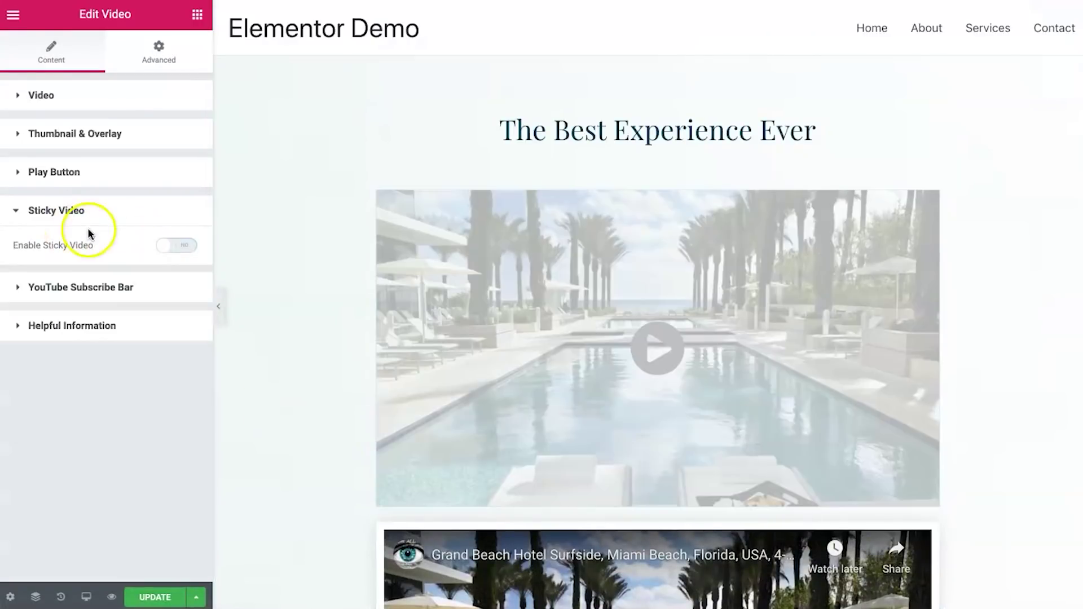
Step: Enable the YouTube Subscribe Bar on the pool video, keeping Use Channel ID as the channel source
left_click(89, 217)
left_click(87, 246)
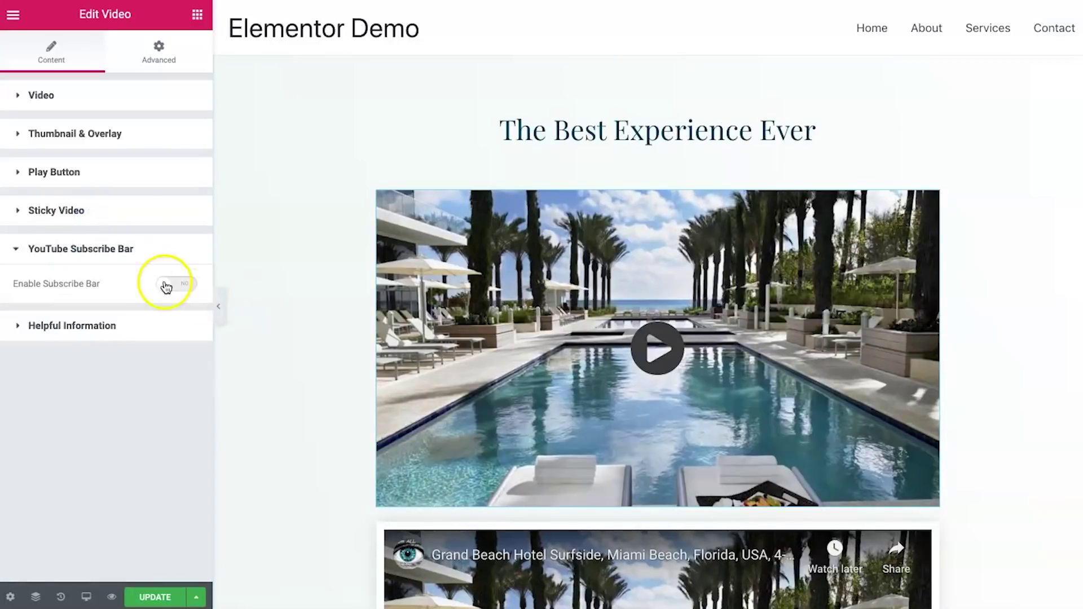
left_click(164, 283)
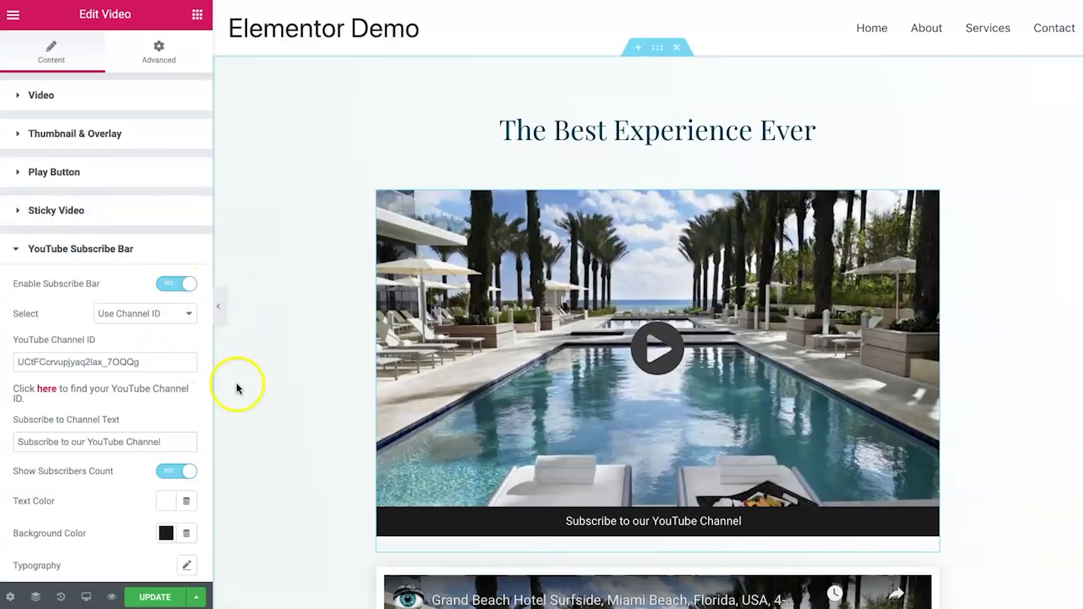
scroll(242, 388, "down", 2)
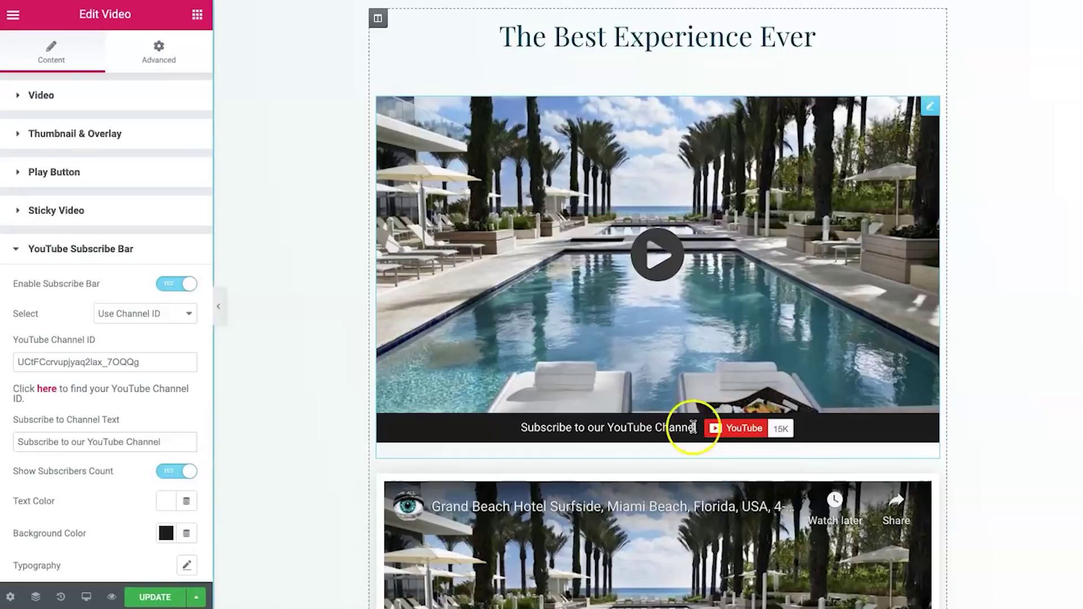
left_click(164, 317)
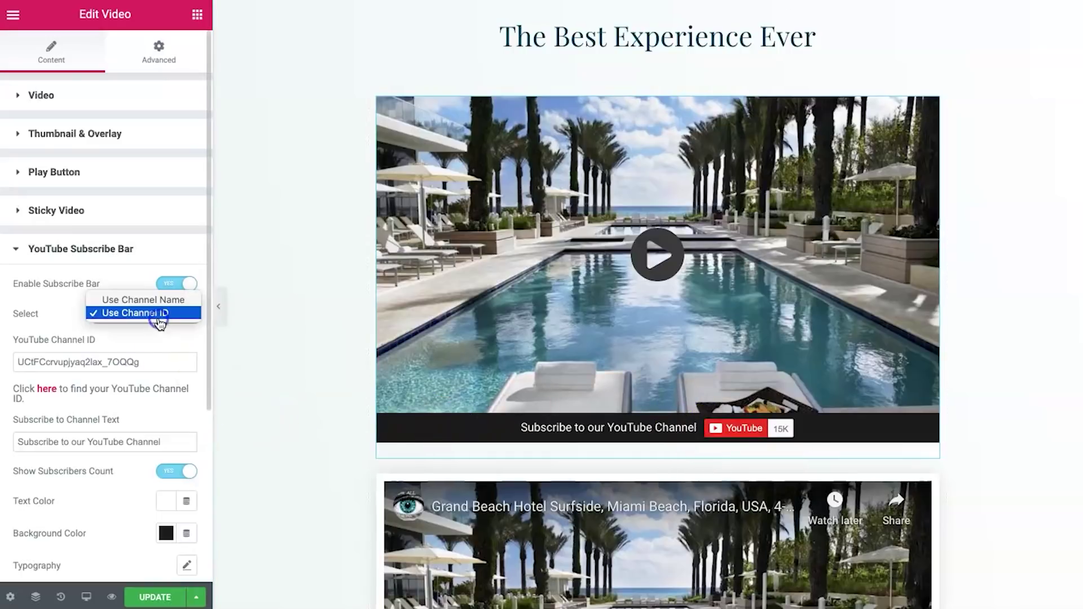
left_click(154, 313)
scroll(162, 422, "down", 3)
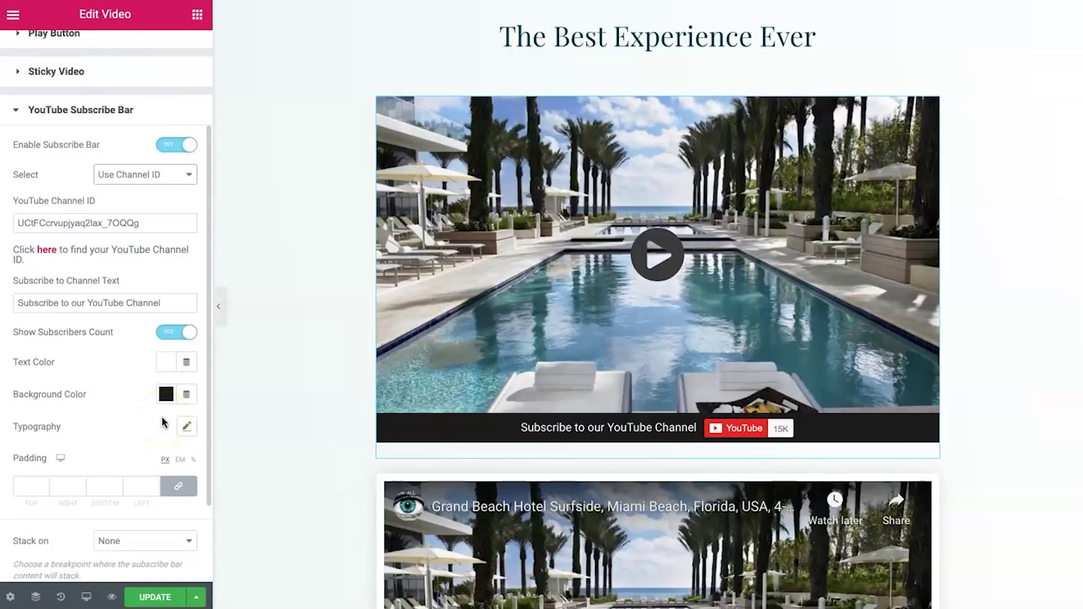
scroll(175, 435, "up", 3)
left_click(113, 245)
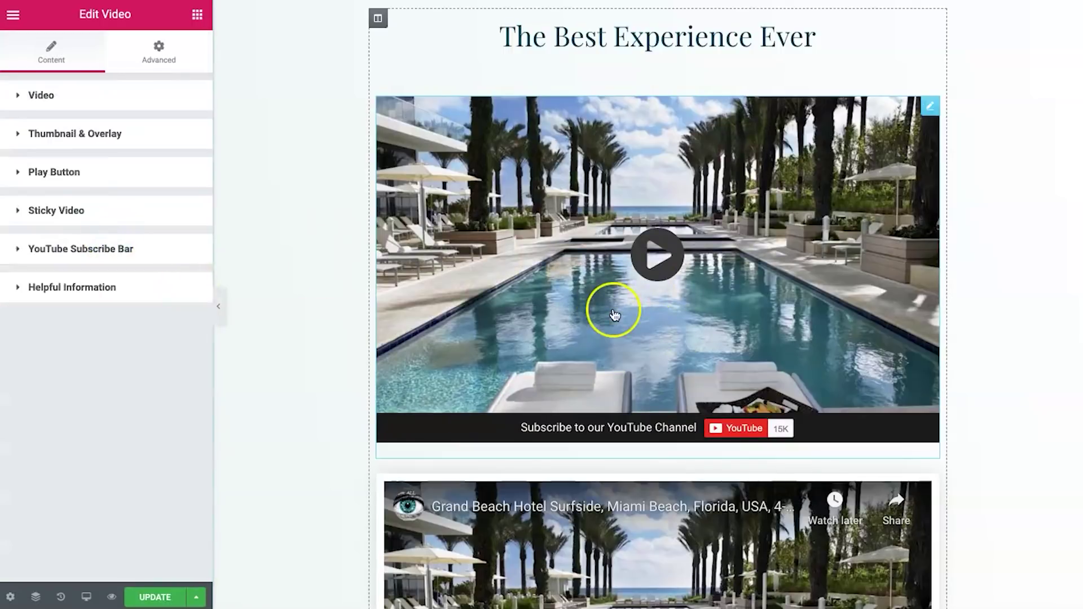
scroll(614, 314, "down", 6)
scroll(655, 344, "up", 6)
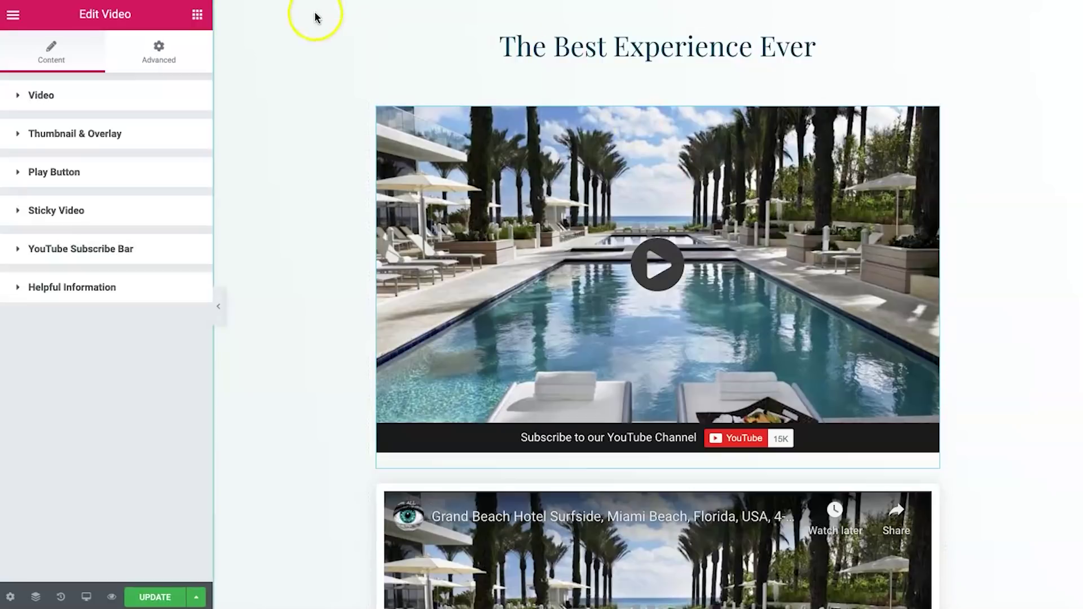
Step: Return to the Elements panel and browse Ultimate Addons widgets such as Price List and Table of Contents
left_click(197, 15)
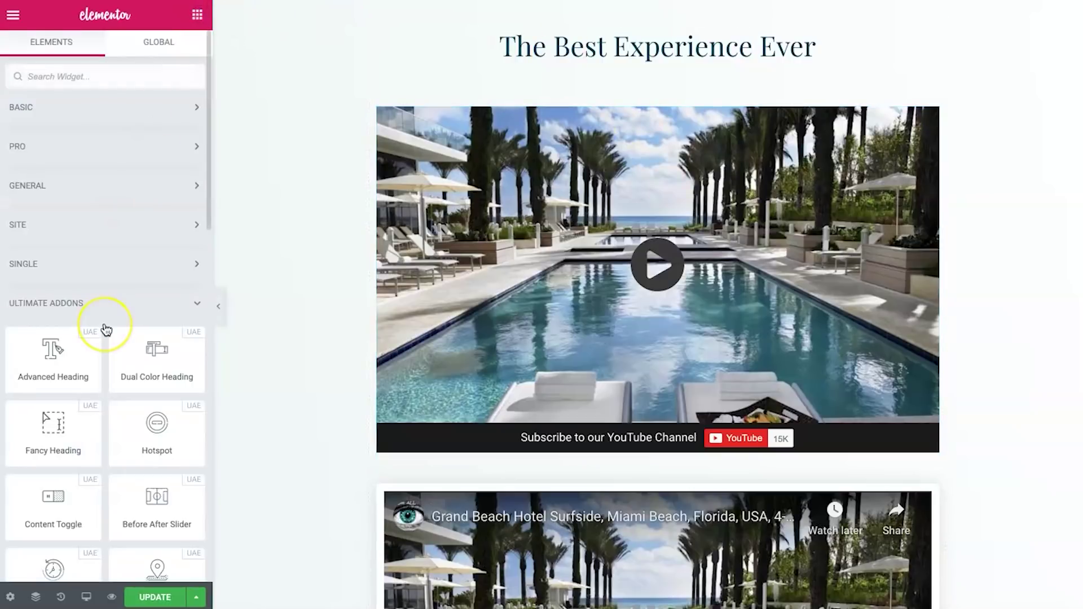
scroll(106, 330, "down", 15)
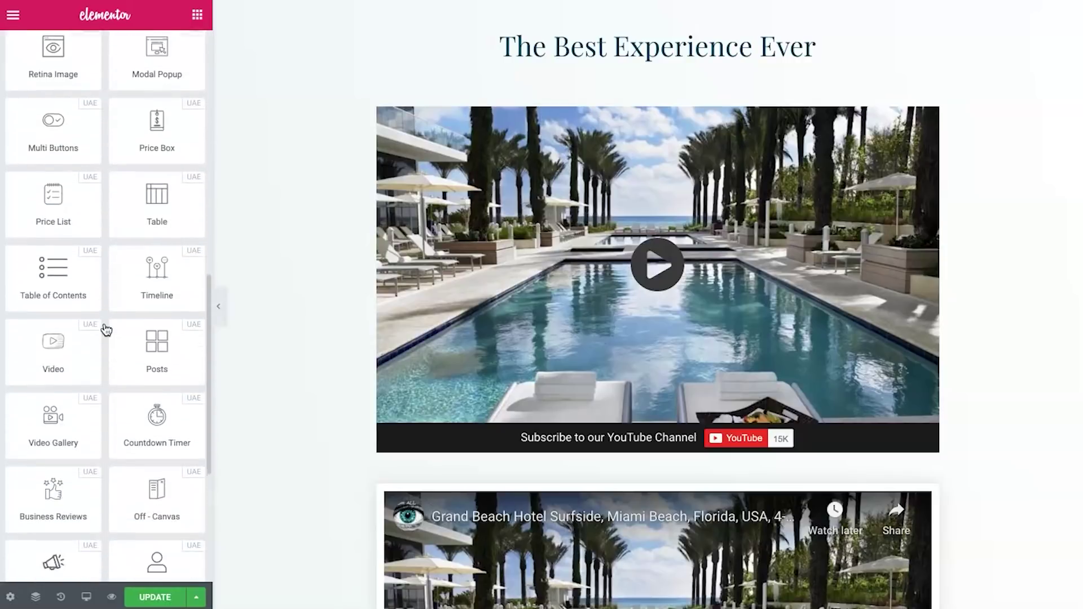
scroll(73, 381, "down", 2)
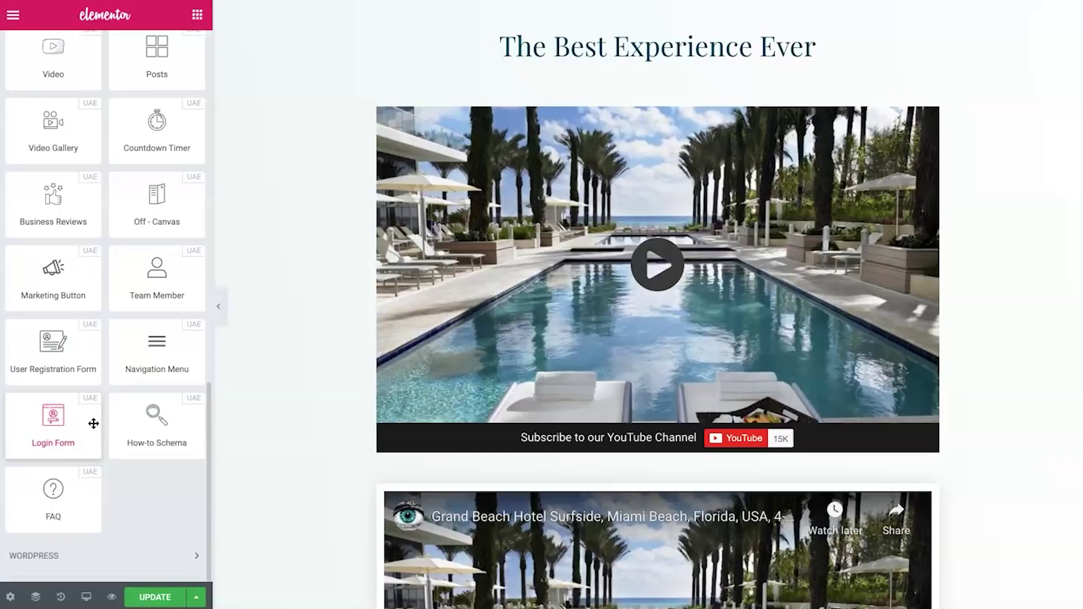
scroll(93, 423, "up", 3)
scroll(69, 344, "up", 2)
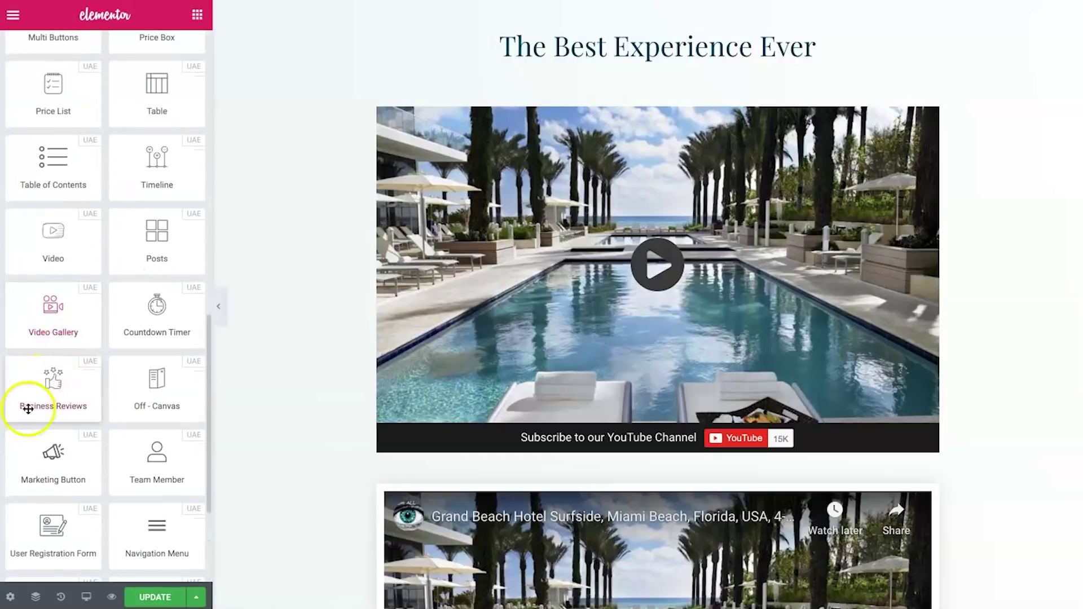
scroll(67, 391, "up", 3)
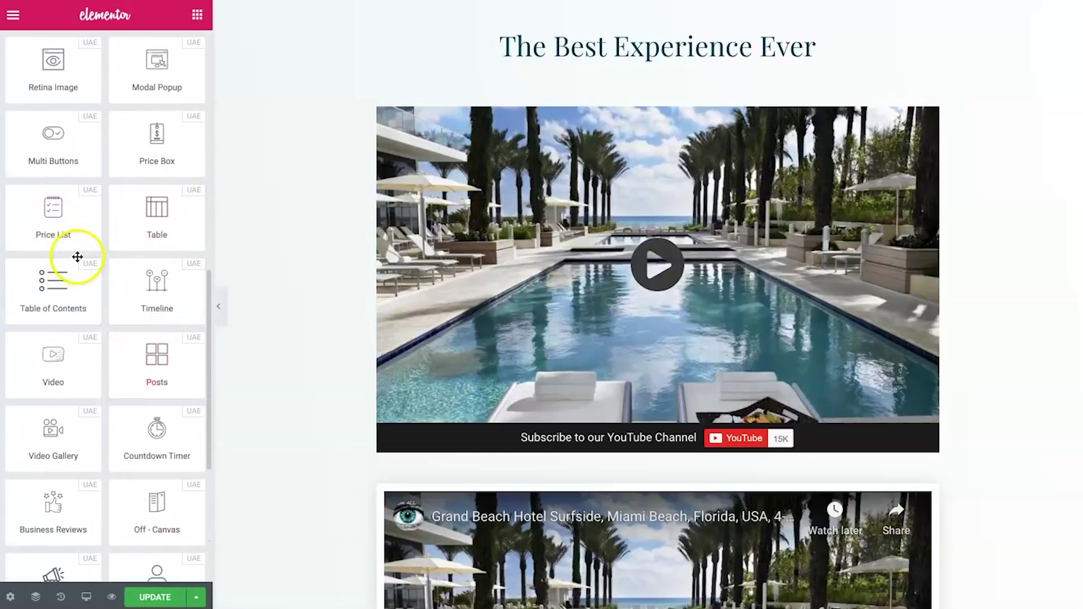
scroll(125, 214, "up", 3)
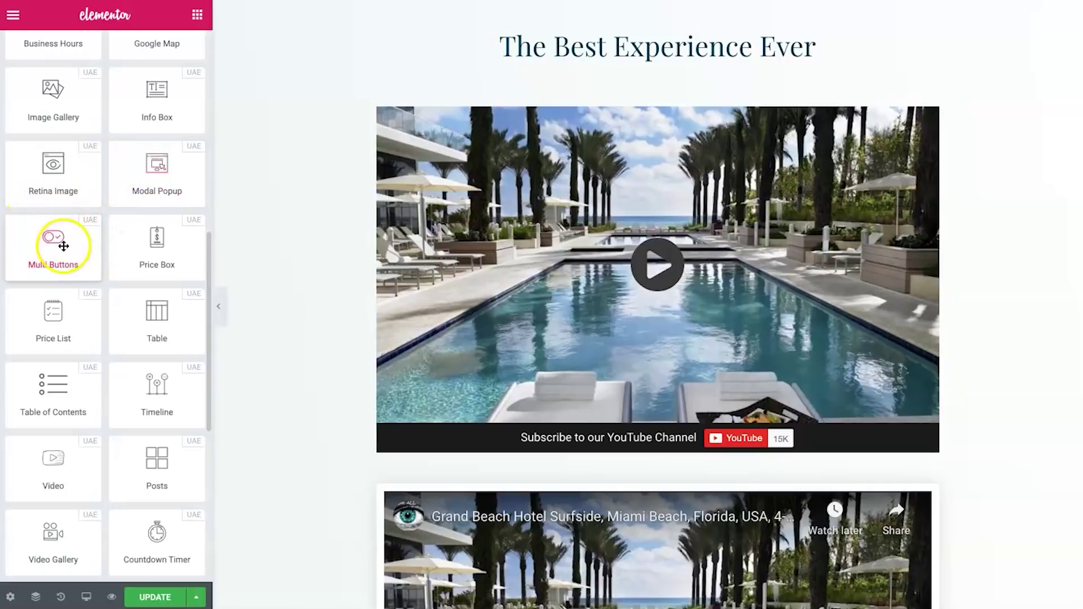
scroll(57, 246, "up", 3)
scroll(156, 251, "up", 4)
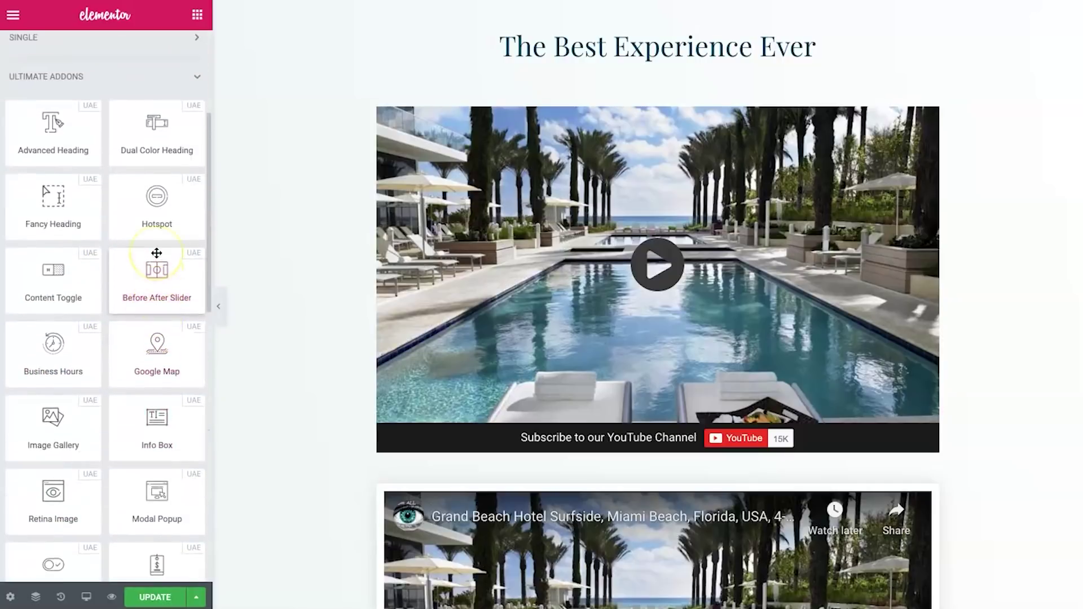
scroll(156, 253, "down", 2)
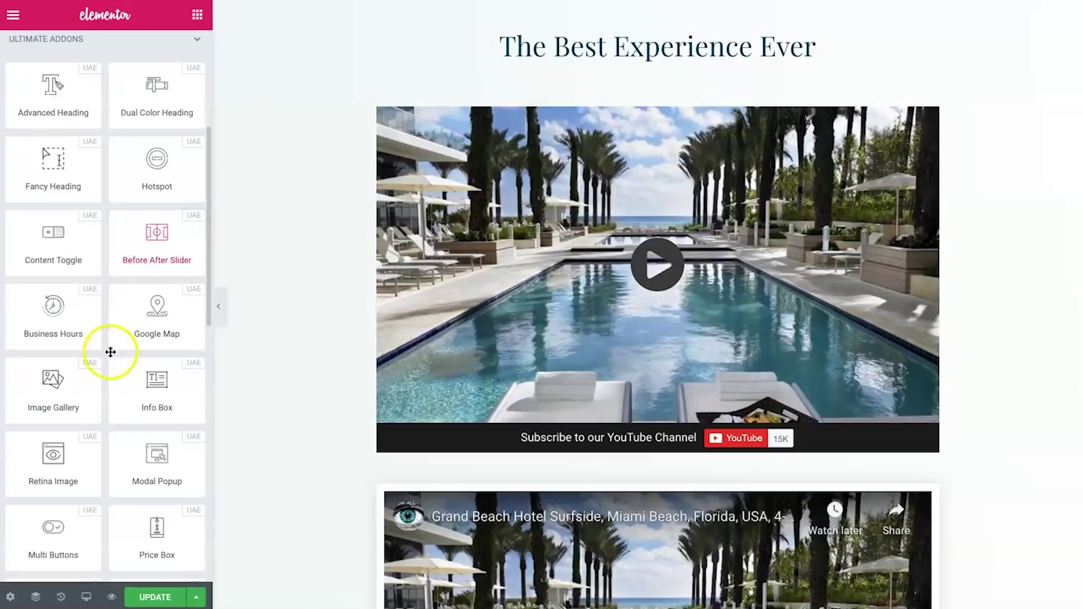
scroll(98, 433, "down", 3)
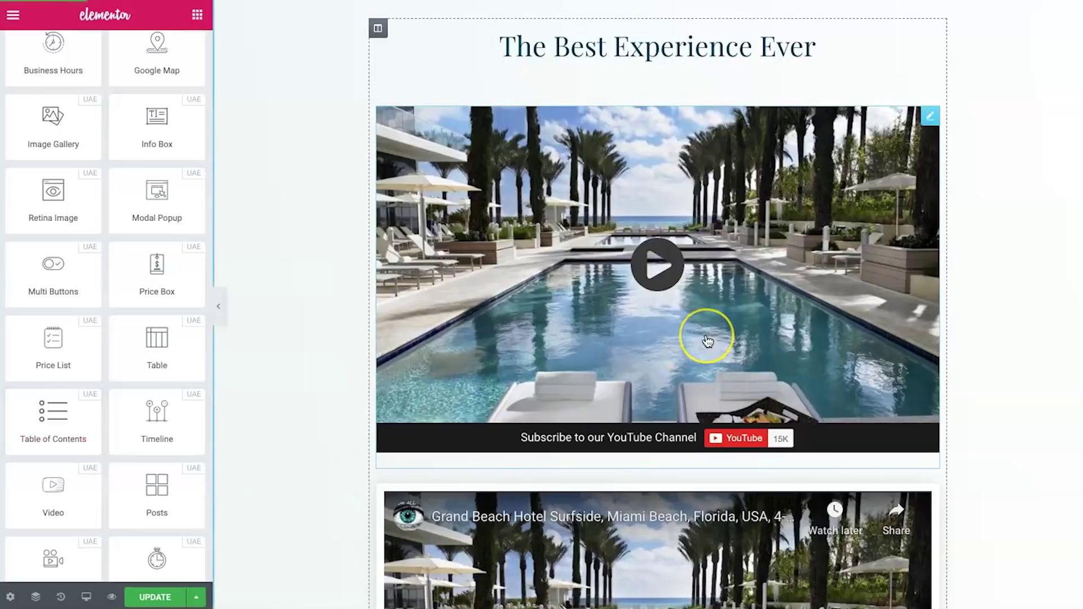
Step: Delete the second embedded YouTube video widget and deselect the pool video
scroll(887, 213, "down", 4)
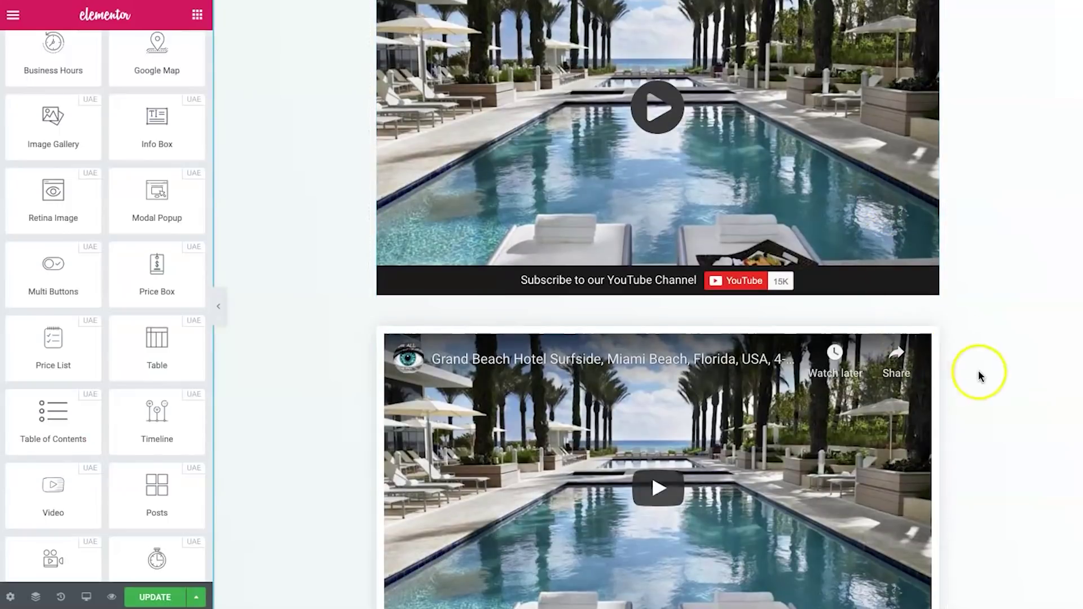
right_click(931, 338)
left_click(965, 543)
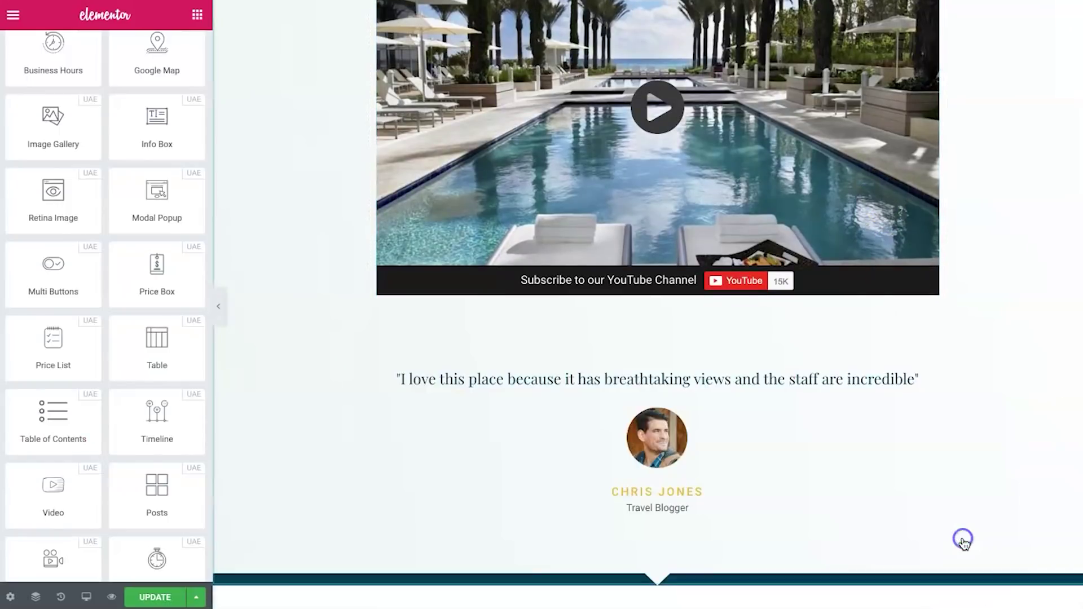
scroll(856, 295, "up", 4)
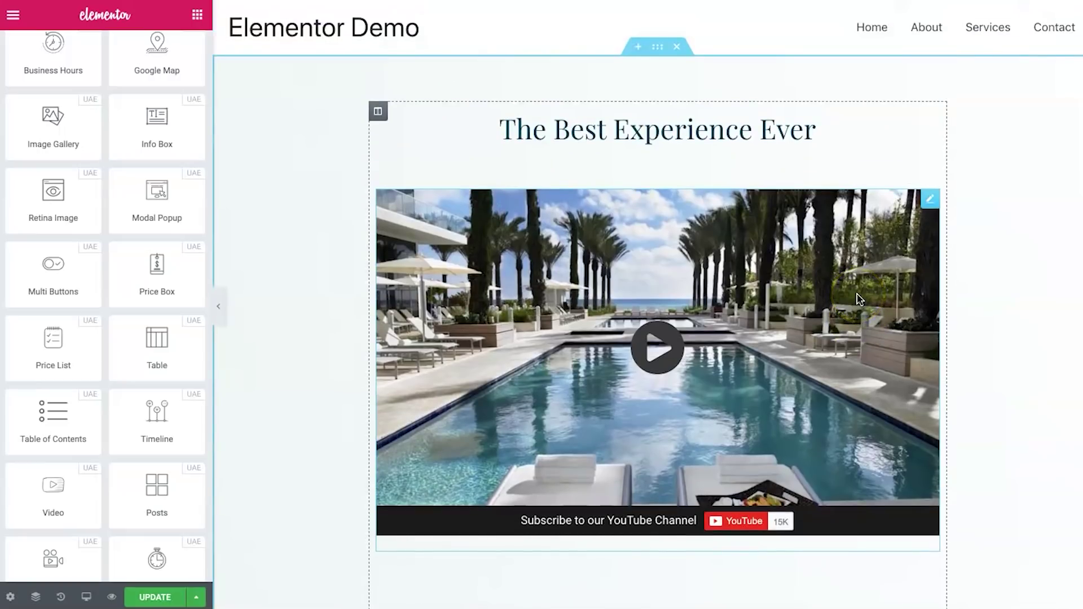
left_click_drag(598, 203, 346, 293)
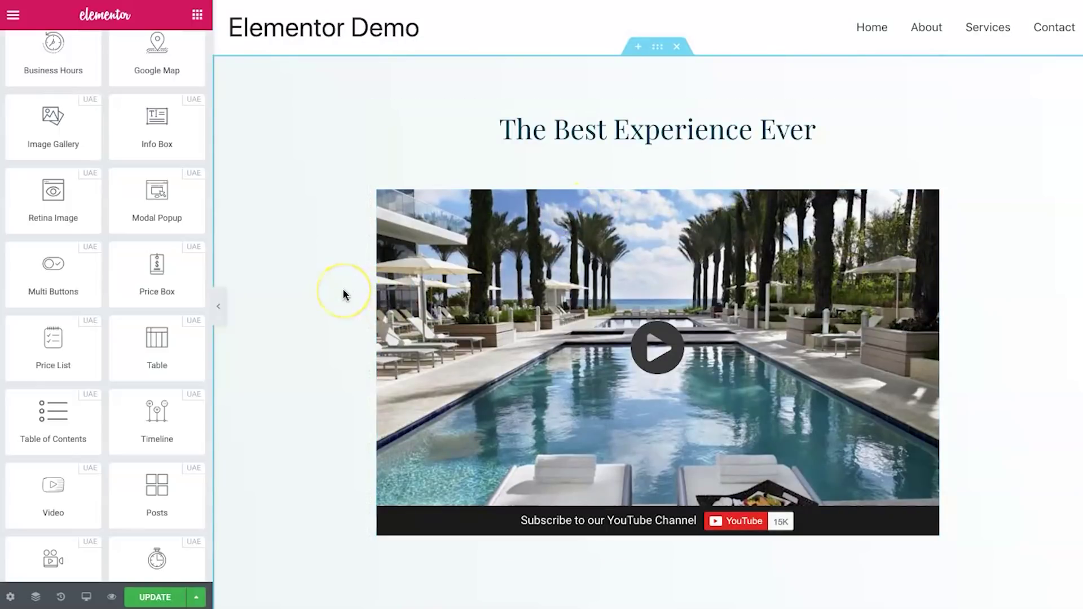